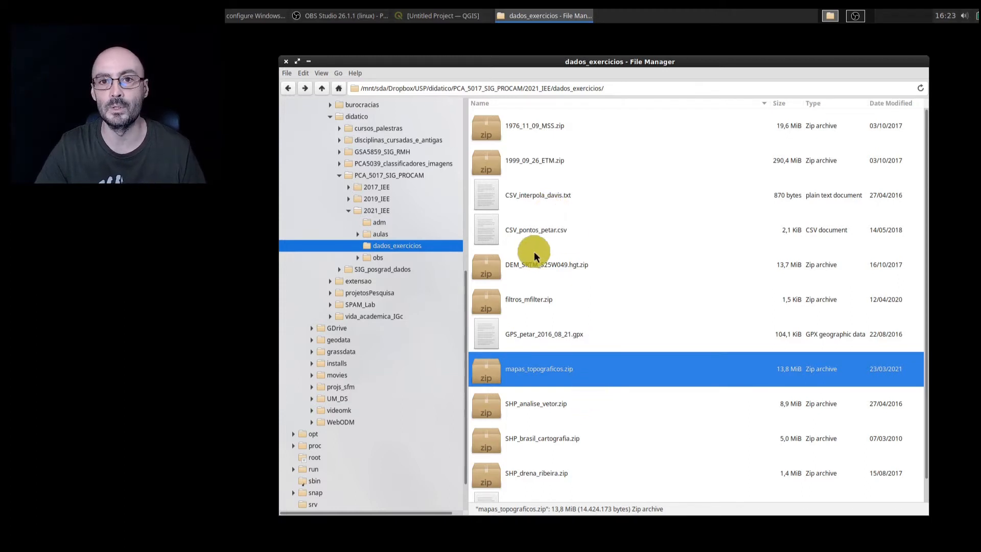
# Read the Windows 10 instructions for showing file name extensions in Firefox, and inspect the contents of mapas_topograficos.zip in the file manager
pyautogui.click(254, 16)
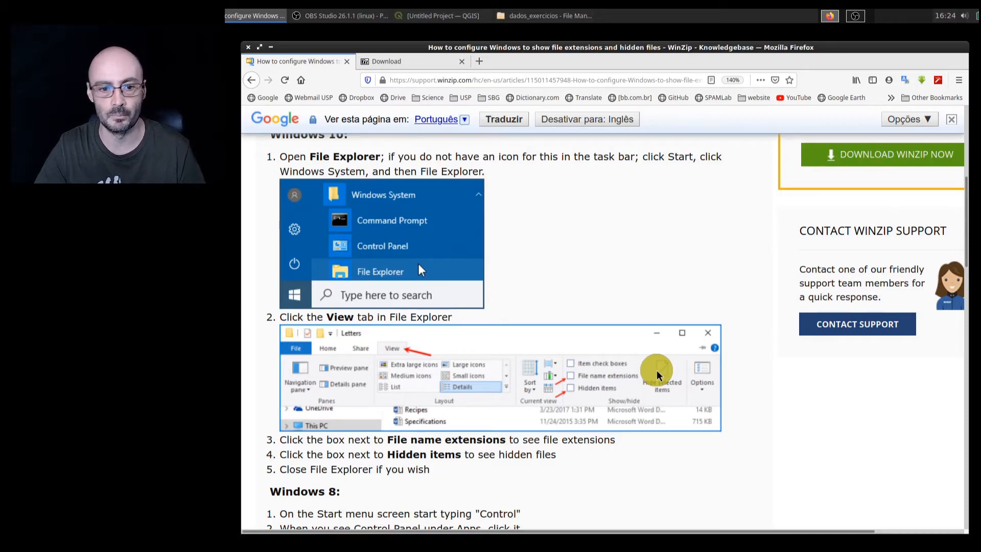
pyautogui.hotkey('alt', 'Tab')
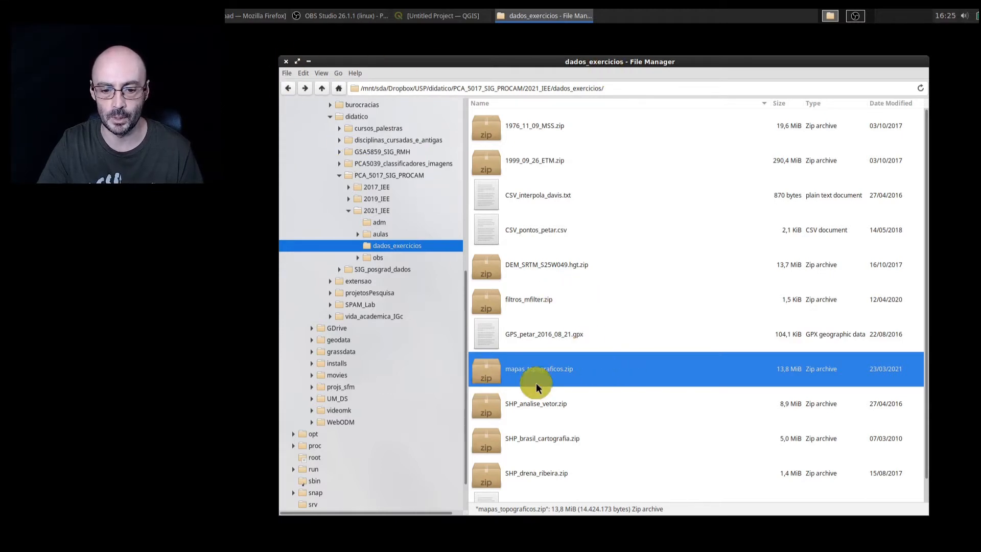
pyautogui.doubleClick(547, 369)
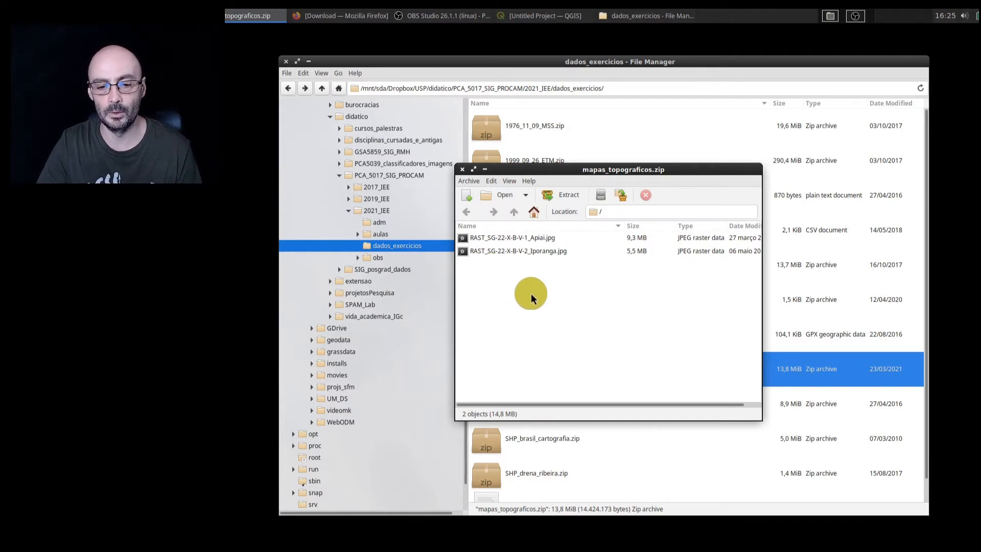
pyautogui.click(460, 171)
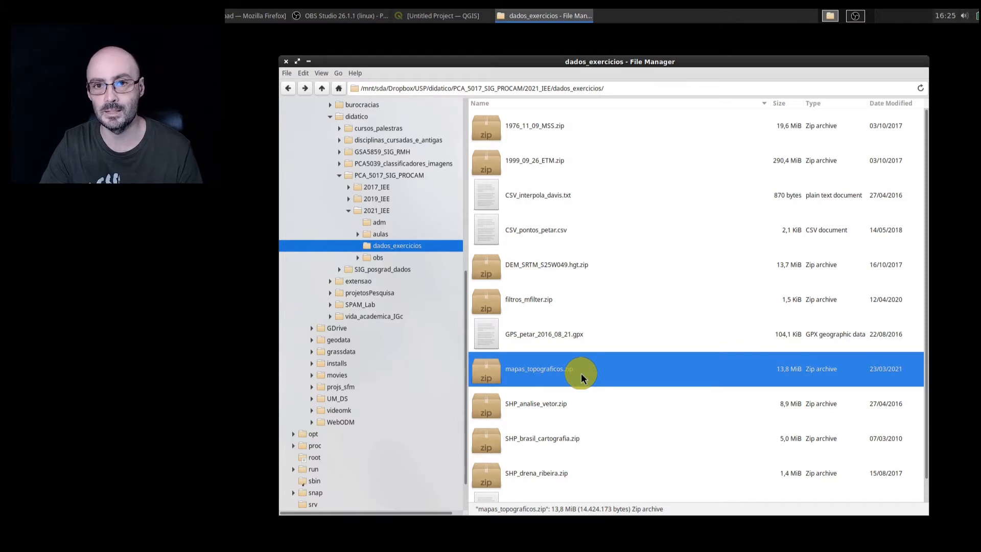
# Extract mapas_topograficos.zip directly into the dados_exercicios folder and check the files in the extracted mapas_topograficos folder
pyautogui.rightClick(532, 370)
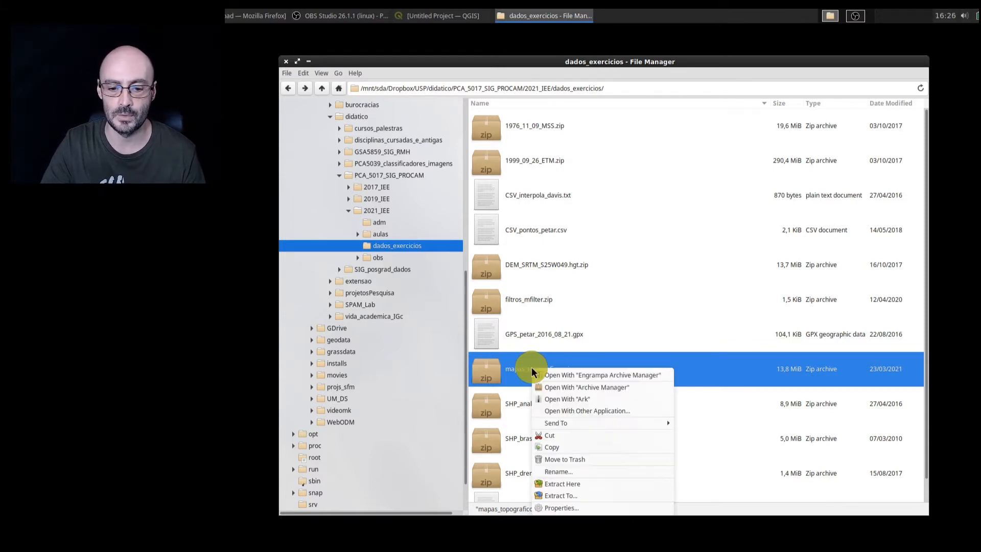
pyautogui.click(635, 482)
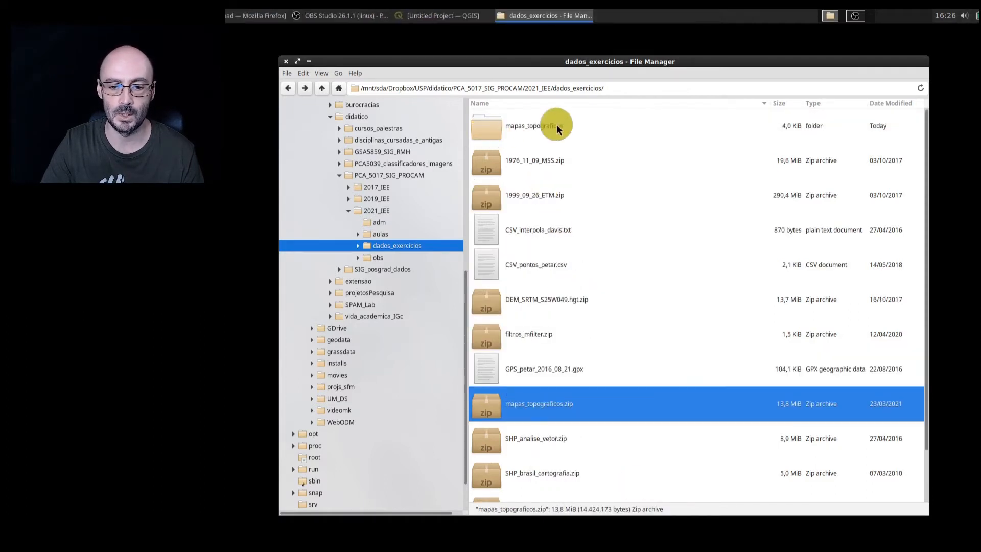
pyautogui.doubleClick(556, 124)
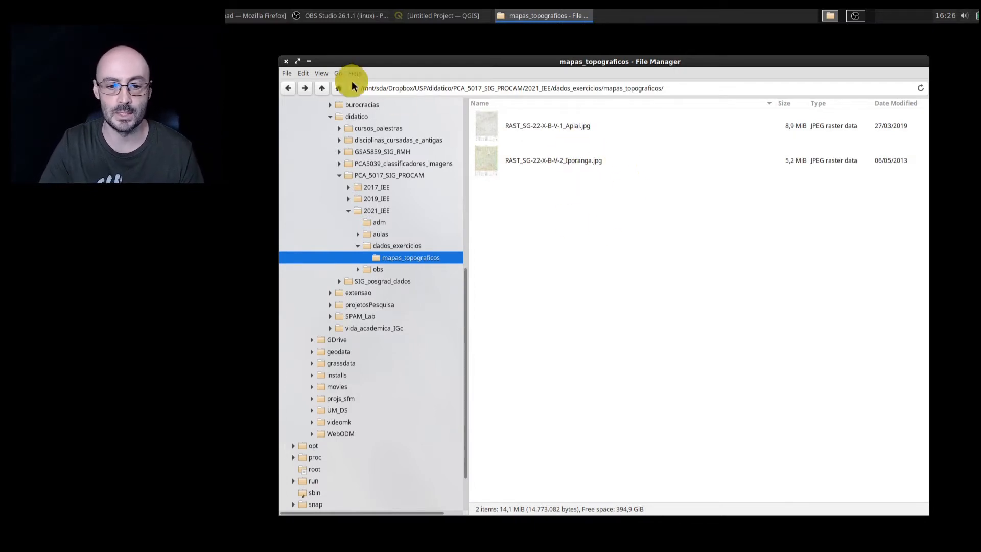
pyautogui.click(322, 88)
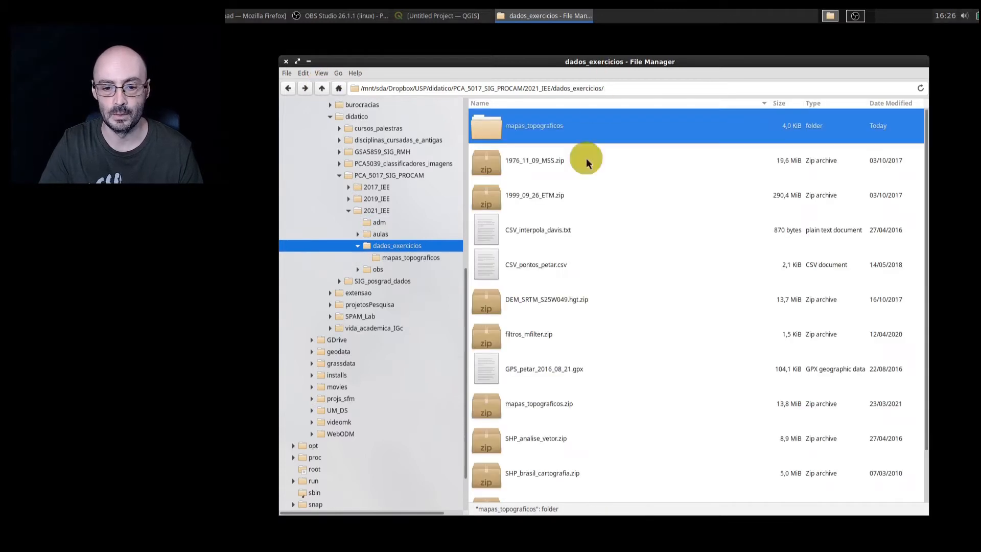
# Review the extraction options for mapas_topograficos.zip in the file manager and the 7-Zip download page in Firefox
pyautogui.scroll(-2, 572, 388)
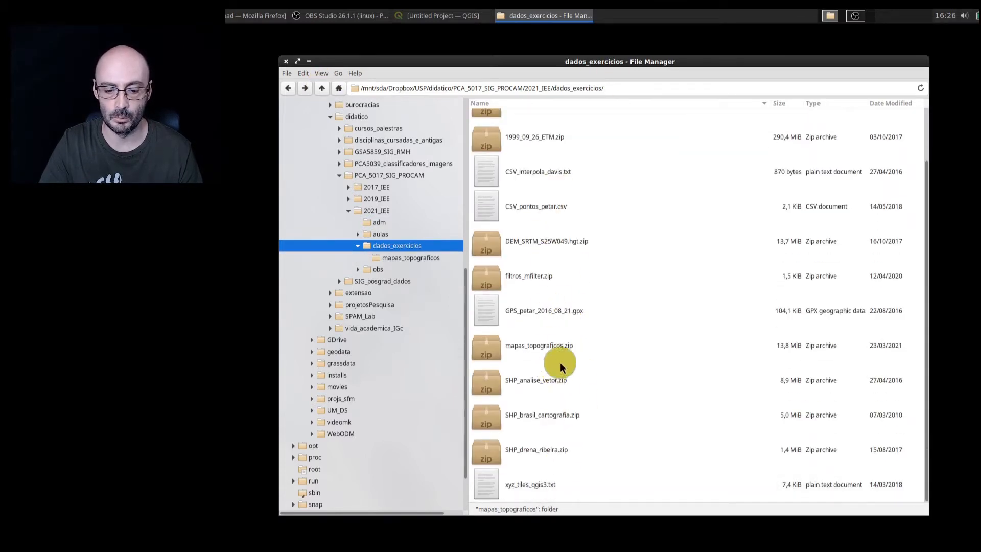
pyautogui.click(559, 342)
pyautogui.rightClick(559, 341)
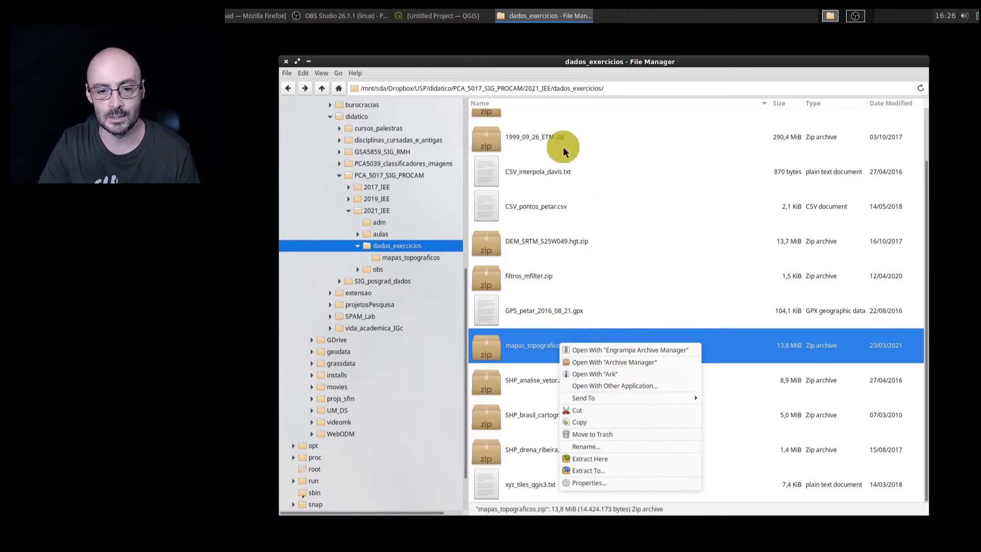
pyautogui.click(531, 68)
pyautogui.click(217, 14)
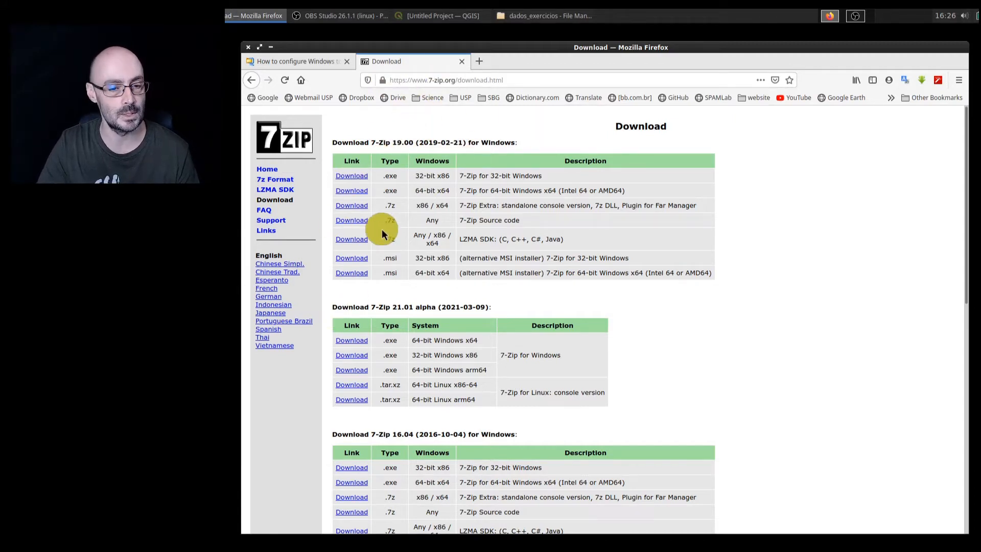
pyautogui.click(267, 14)
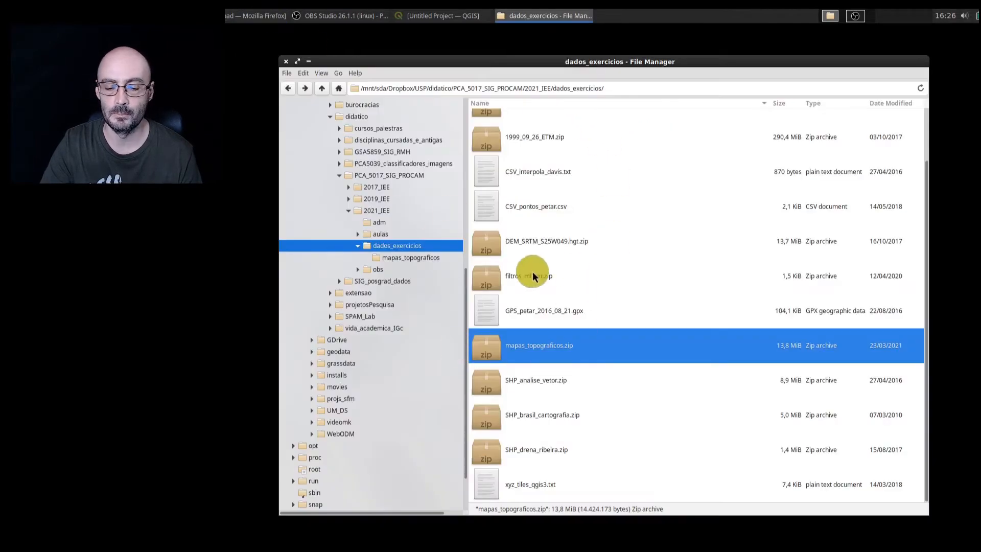
pyautogui.rightClick(564, 346)
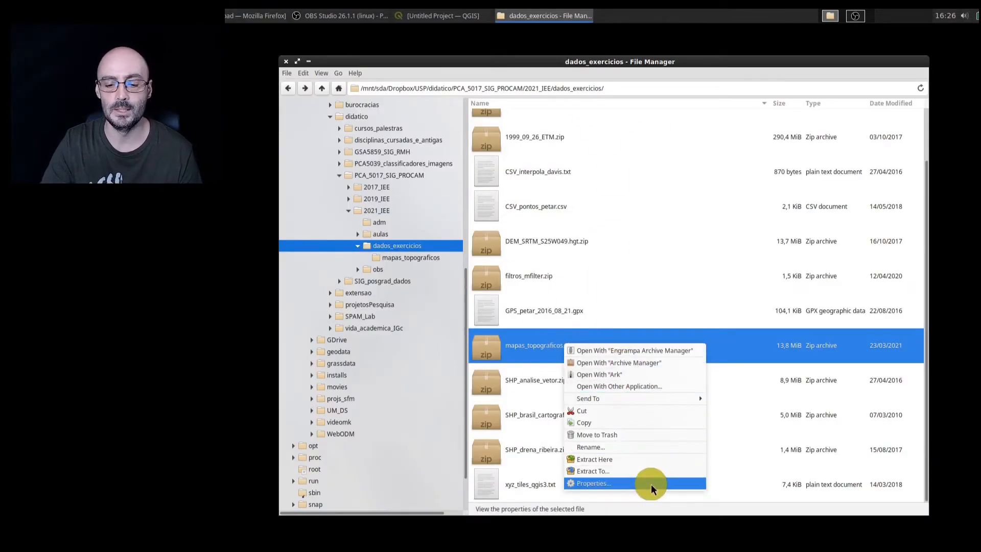
pyautogui.click(543, 341)
pyautogui.scroll(3, 543, 342)
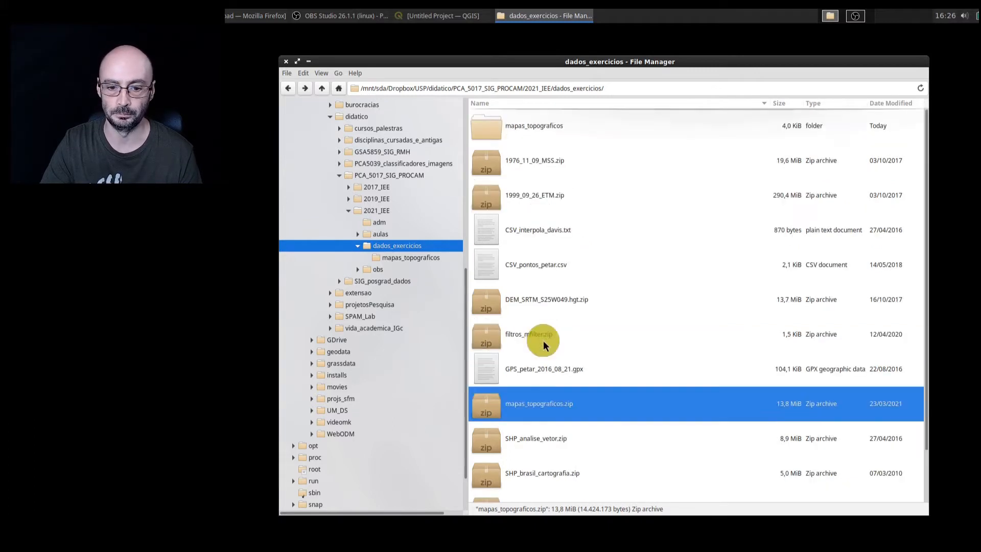
# Switch to QGIS and close the Processing Toolbox
pyautogui.click(438, 14)
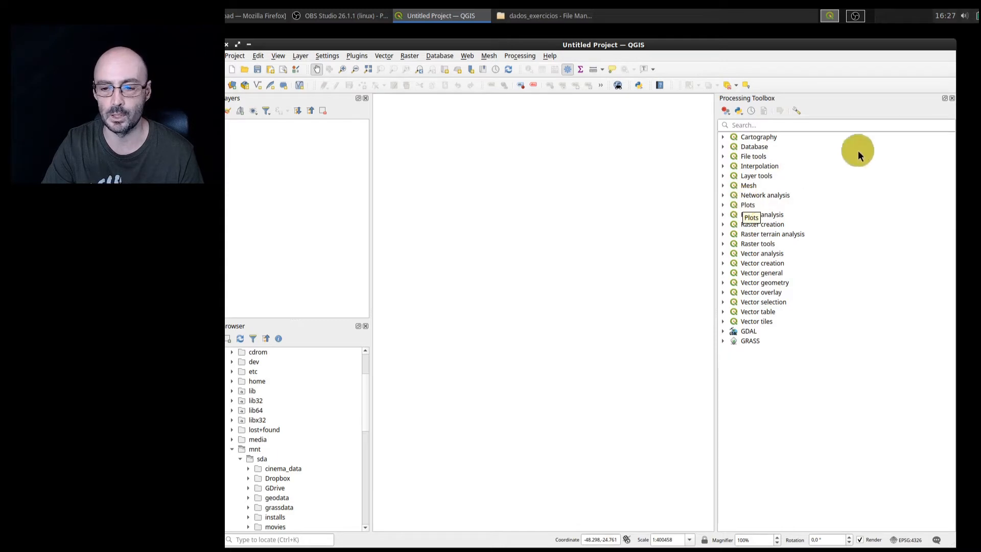
pyautogui.click(951, 97)
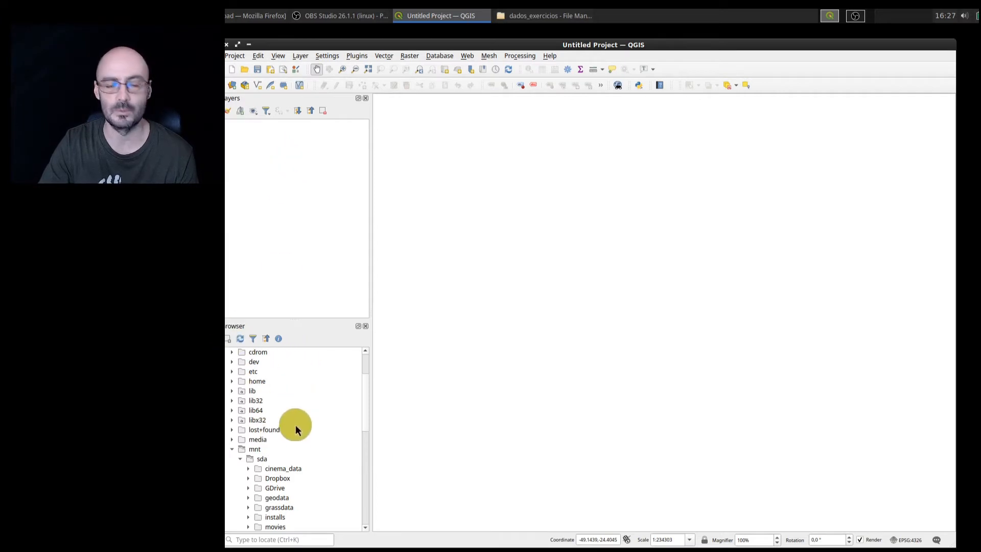
# Dock the Layers and Browser panels together in one shared stack and leave Layers in front
pyautogui.scroll(-3, 286, 424)
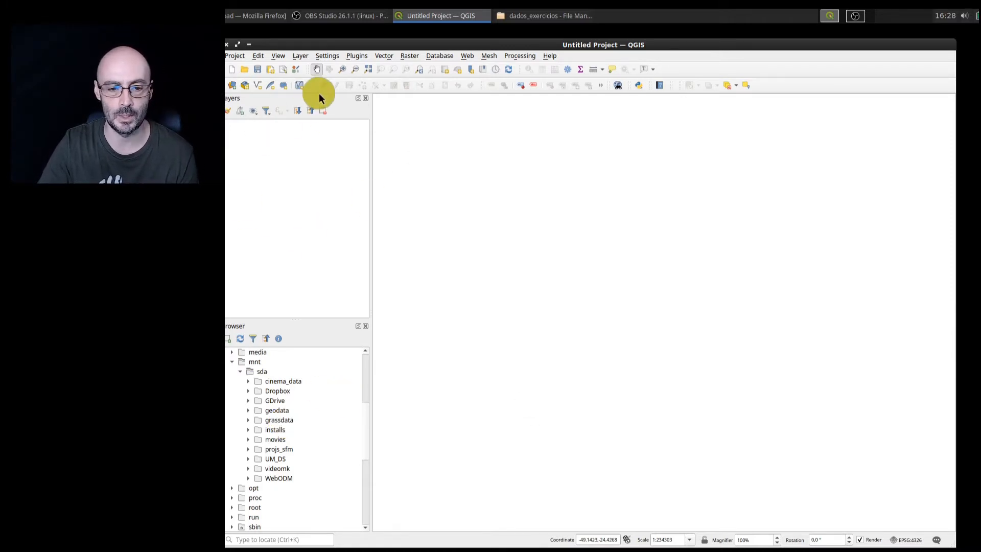
pyautogui.moveTo(319, 97); pyautogui.dragTo(363, 296)
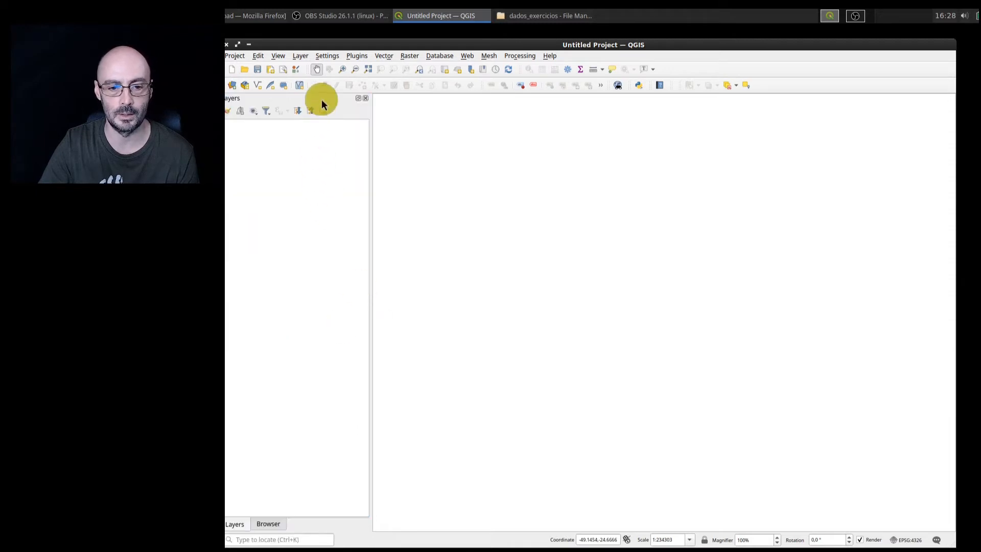
pyautogui.click(268, 522)
pyautogui.click(235, 524)
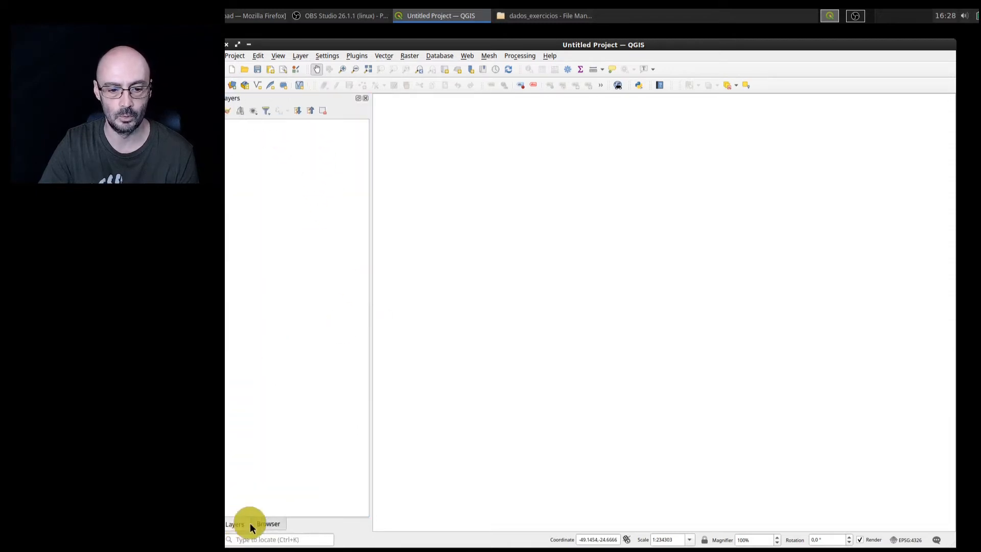
pyautogui.click(265, 524)
pyautogui.click(236, 524)
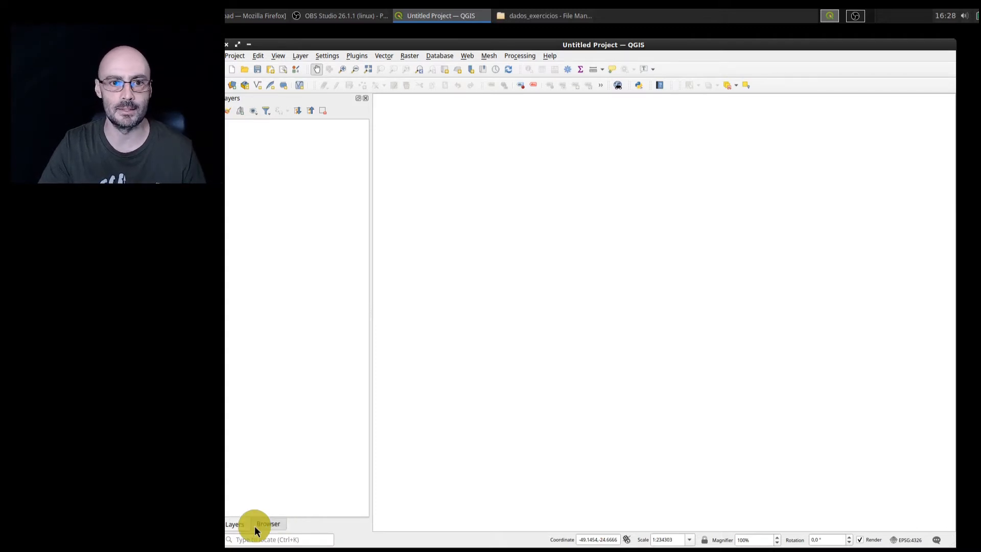
pyautogui.click(236, 58)
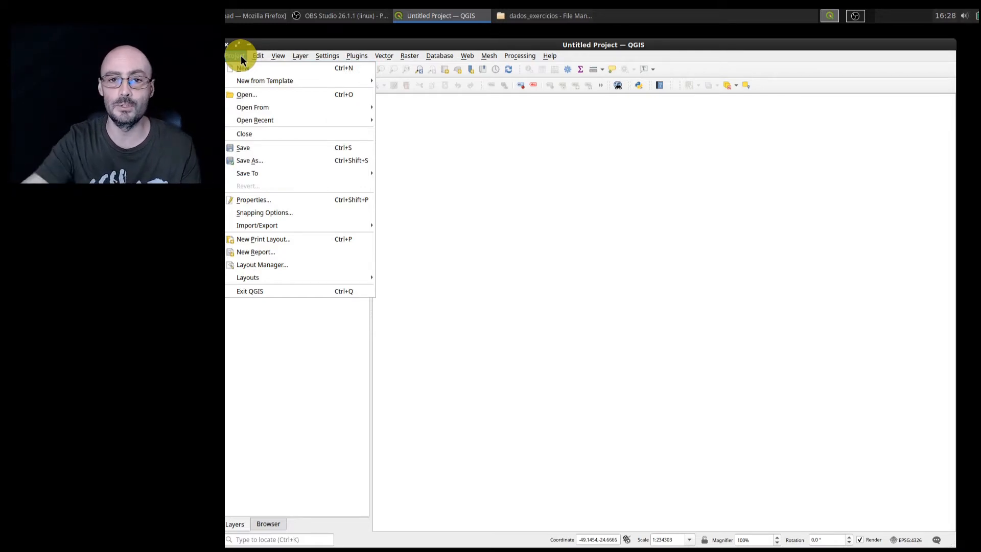
pyautogui.click(286, 317)
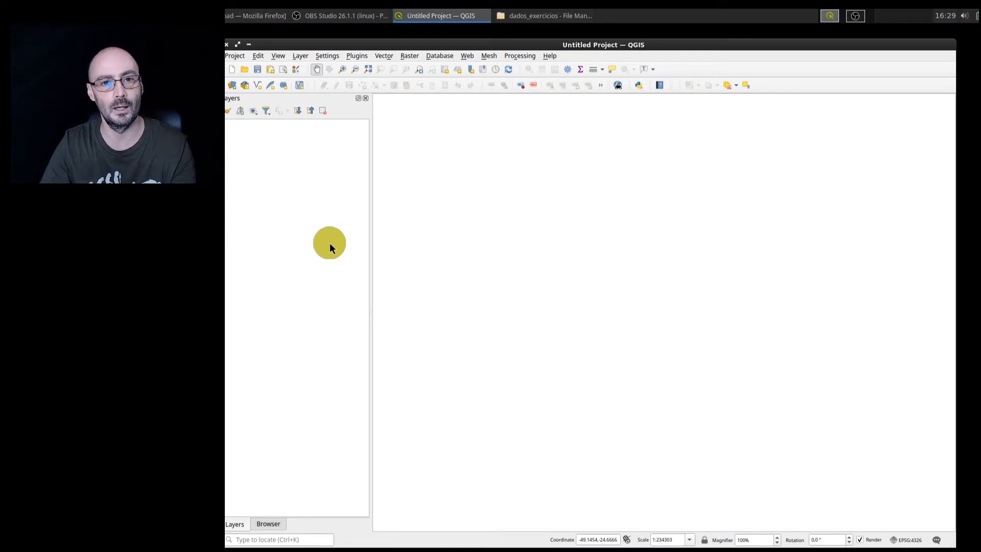
pyautogui.click(236, 57)
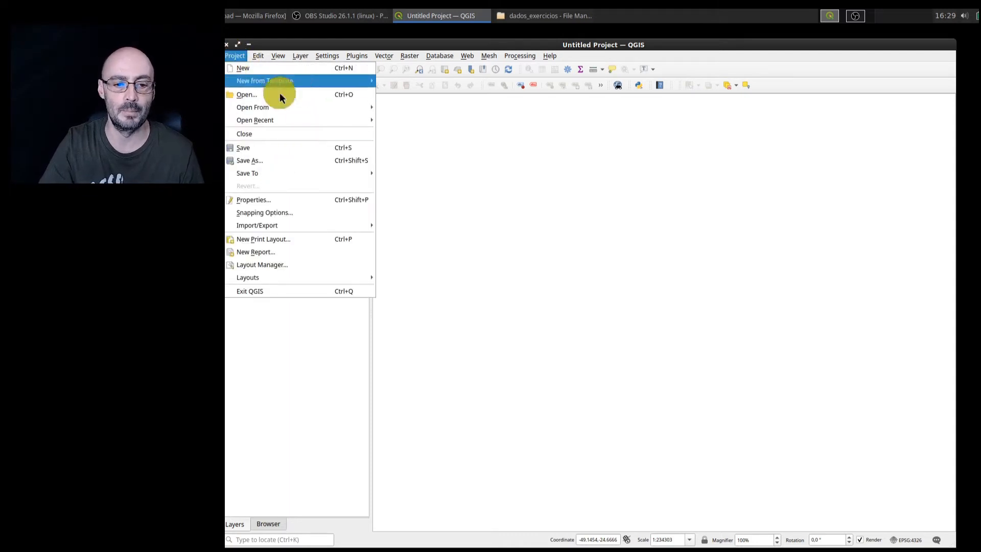
pyautogui.moveTo(287, 104)
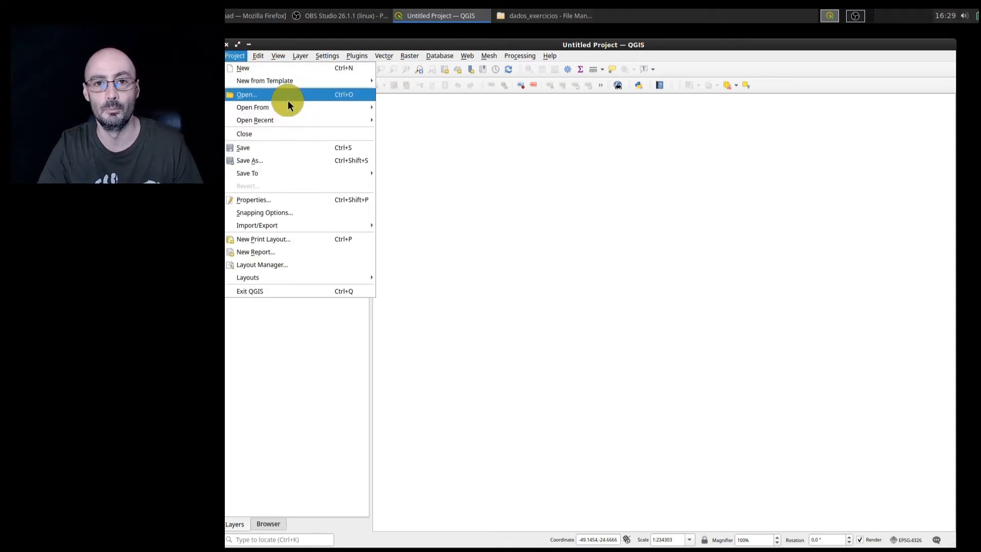
pyautogui.click(231, 95)
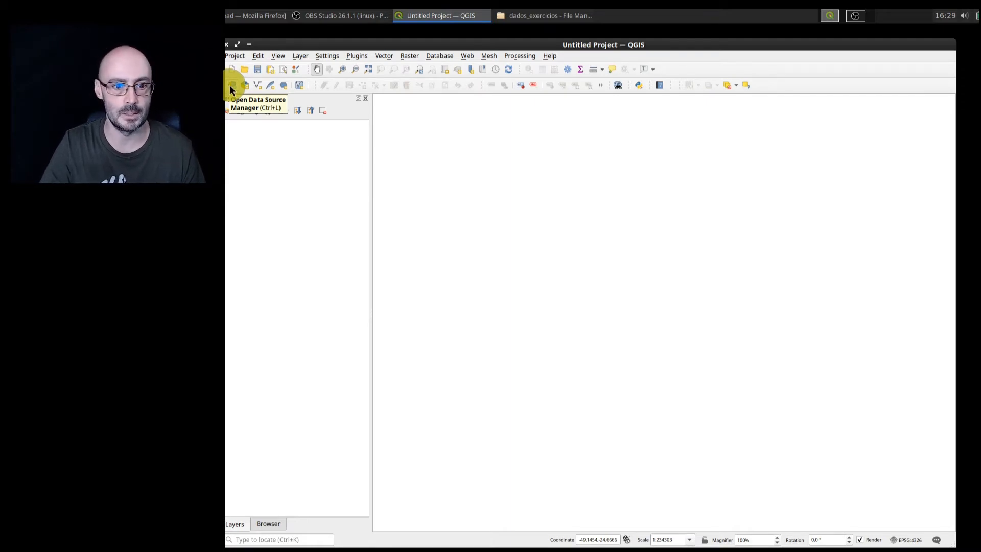
# Add the raster file RAST_SG-22-X-B-V-1_Apiai.jpg from the mapas_topograficos folder to the project through the Data Source Manager
pyautogui.click(229, 87)
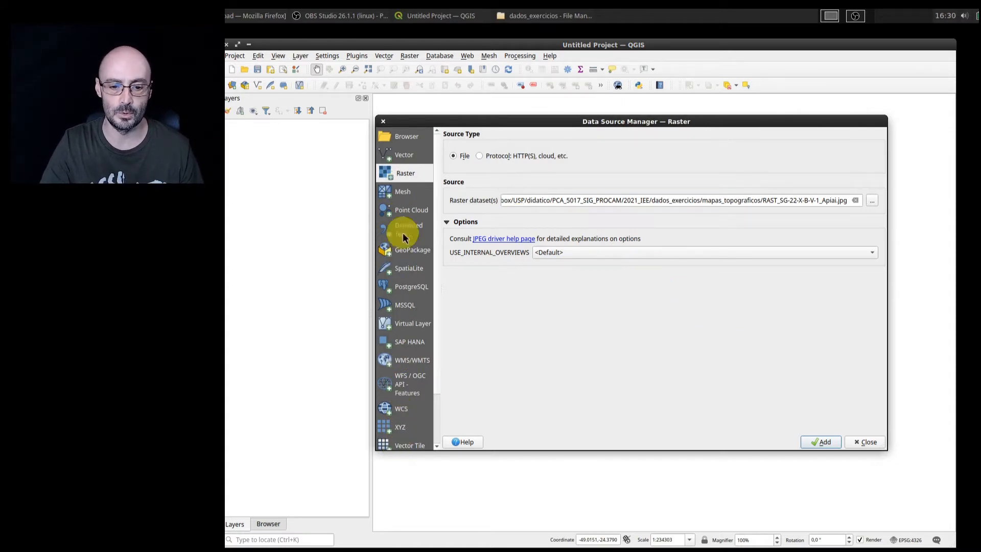
pyautogui.click(401, 158)
pyautogui.click(402, 174)
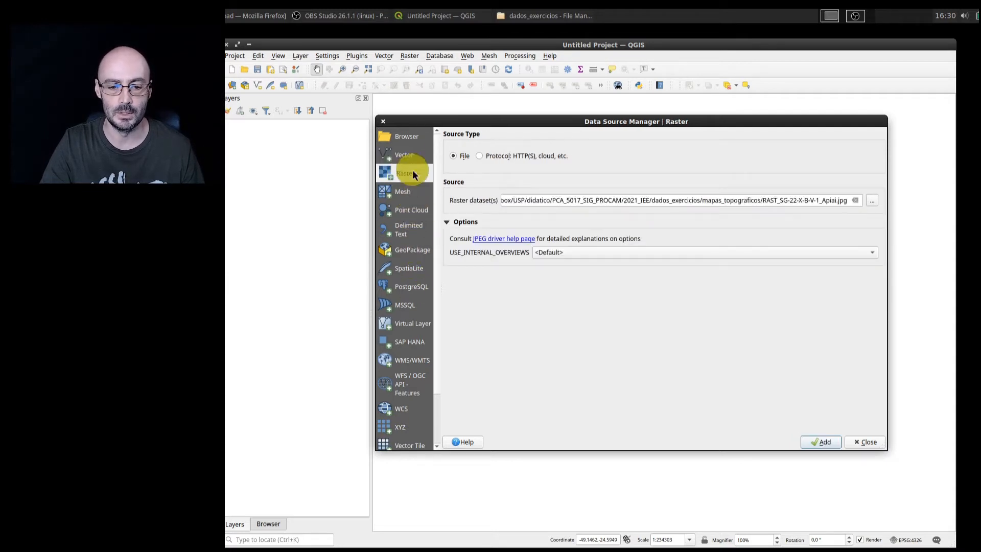
pyautogui.click(868, 200)
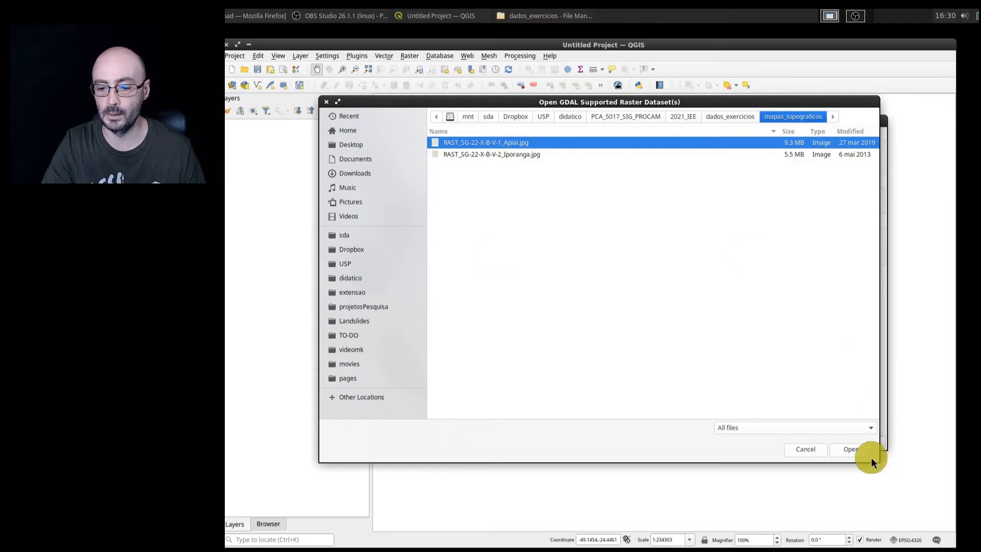
pyautogui.click(855, 449)
pyautogui.click(820, 442)
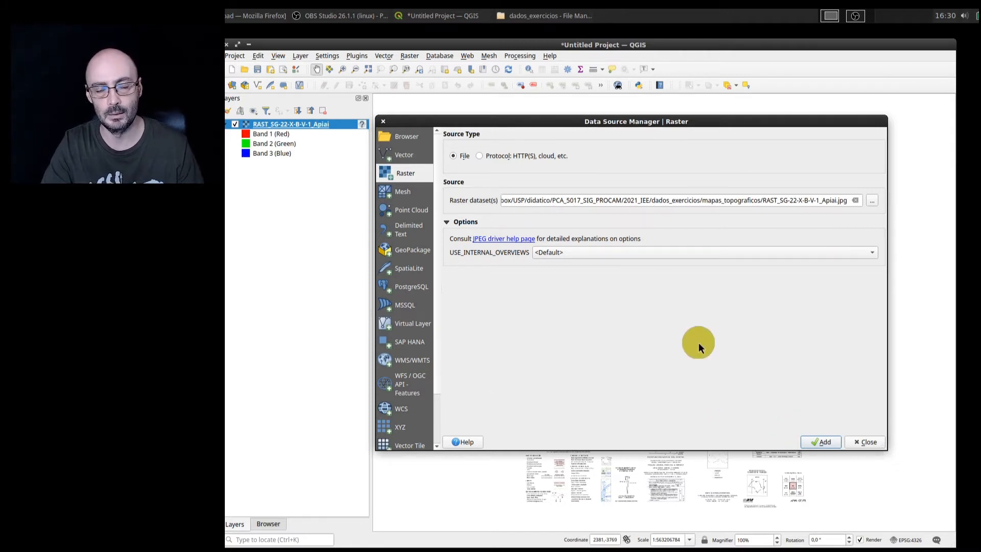
pyautogui.click(875, 442)
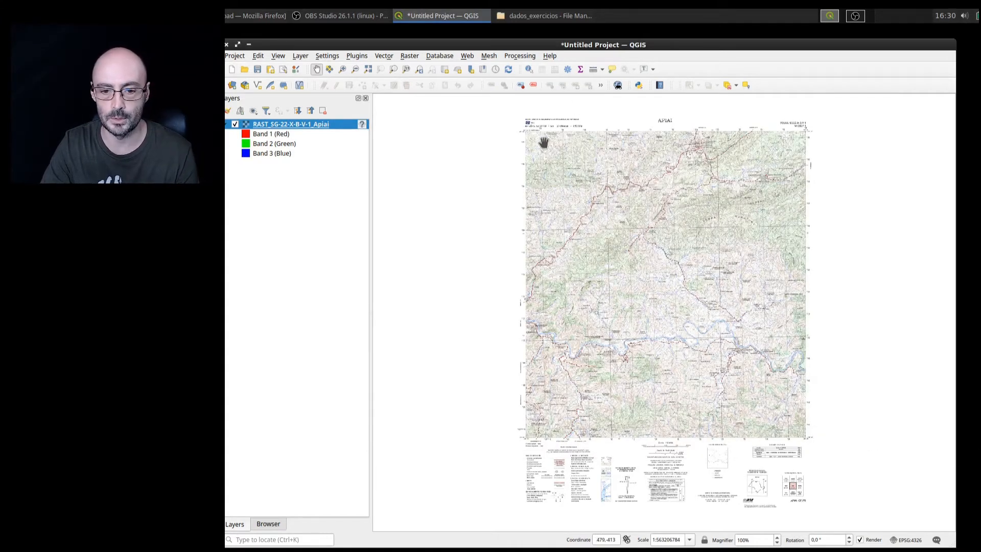
# Examine the header and the grid coordinate labels at the northwest corner of the Apiaí topographic map
pyautogui.scroll(2, 539, 138)
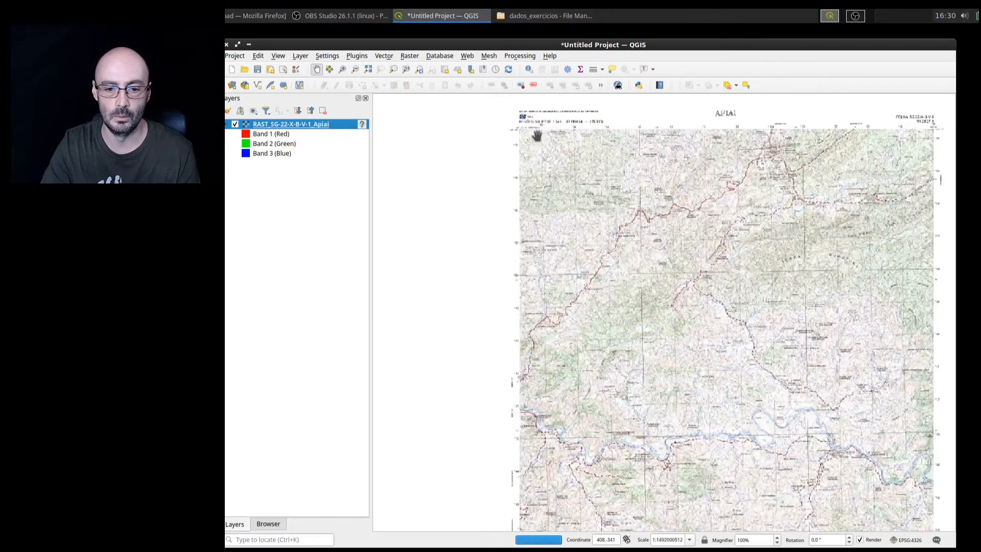
pyautogui.click(393, 69)
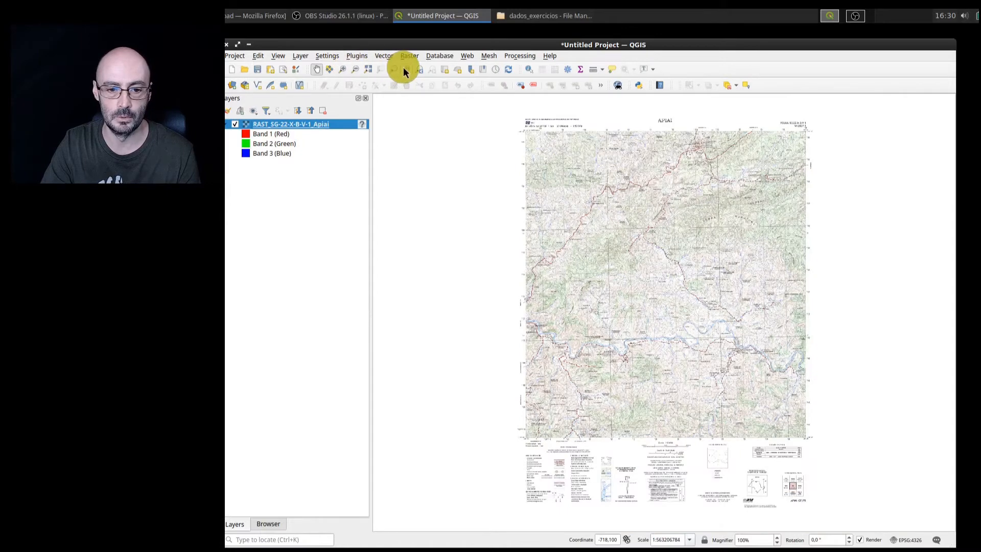
pyautogui.click(342, 67)
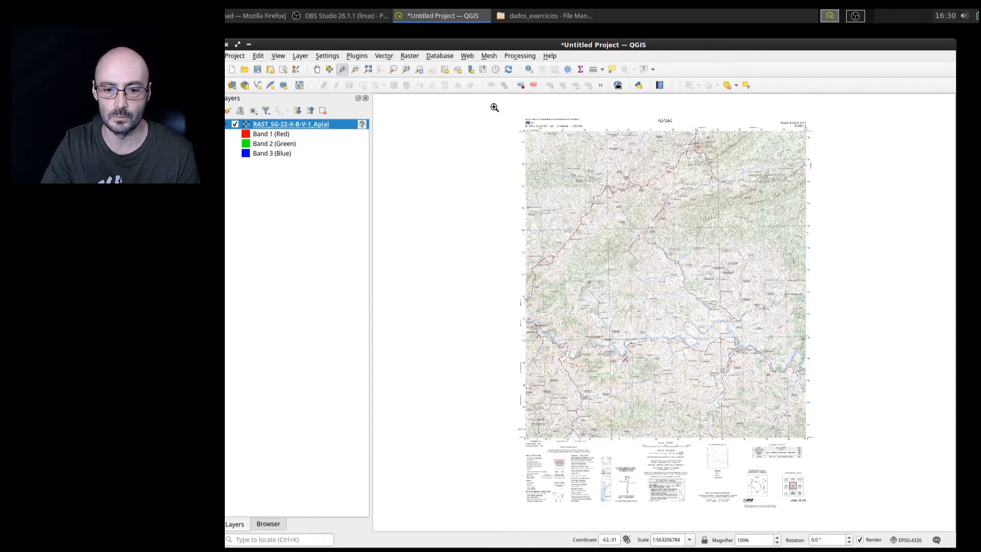
pyautogui.moveTo(494, 107); pyautogui.dragTo(638, 177)
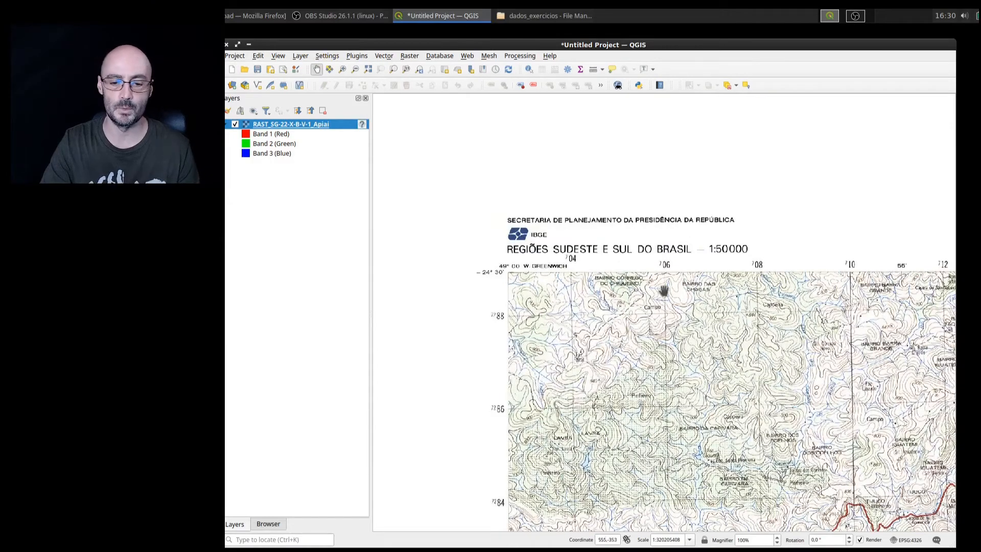
pyautogui.moveTo(664, 290); pyautogui.dragTo(684, 214)
pyautogui.click(316, 69)
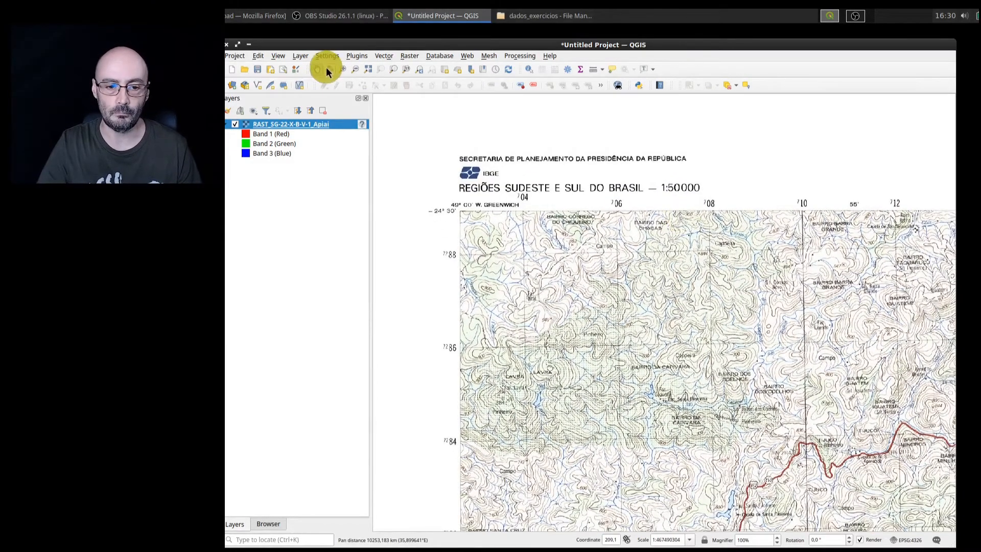
# Examine the top margin of the Apiaí sheet, from the printed scale and title to the sheet code and northeast corner coordinates
pyautogui.moveTo(506, 254); pyautogui.dragTo(740, 262)
pyautogui.moveTo(792, 234); pyautogui.dragTo(711, 229)
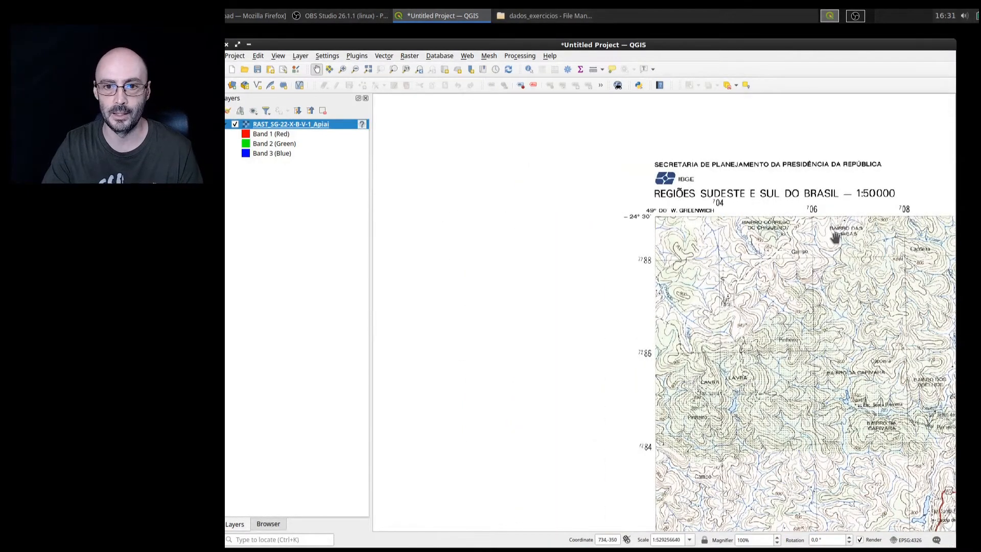
pyautogui.moveTo(835, 237); pyautogui.dragTo(605, 228)
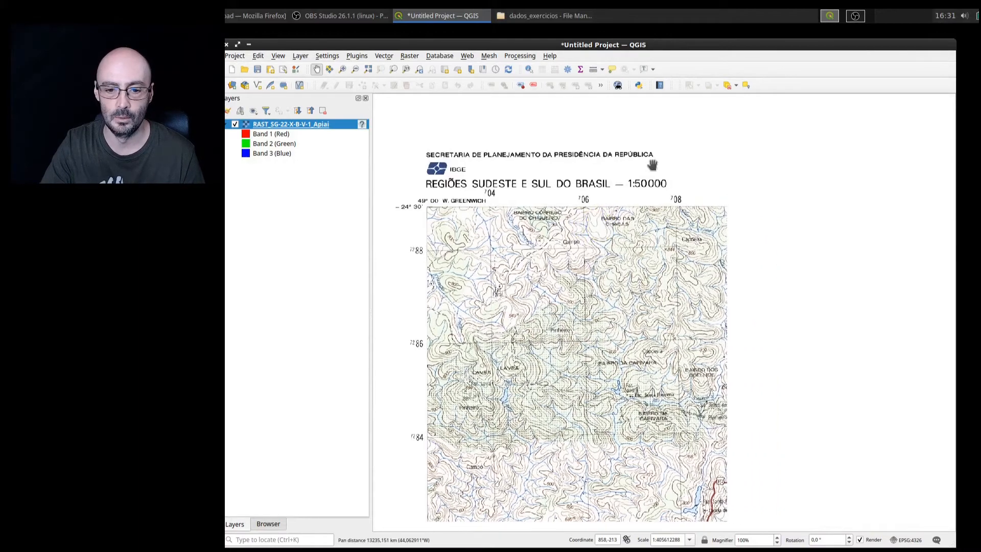
pyautogui.scroll(1, 458, 255)
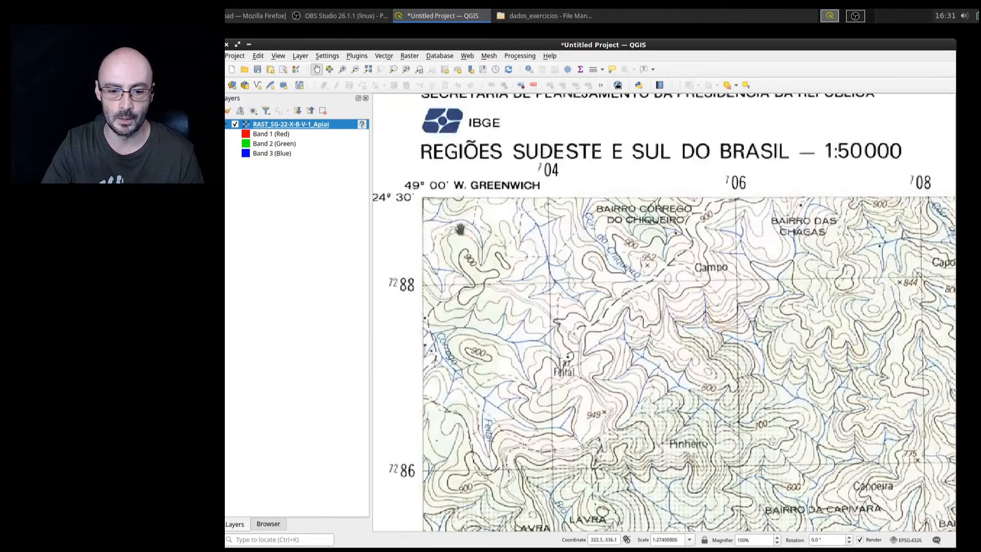
pyautogui.moveTo(460, 228); pyautogui.dragTo(602, 312)
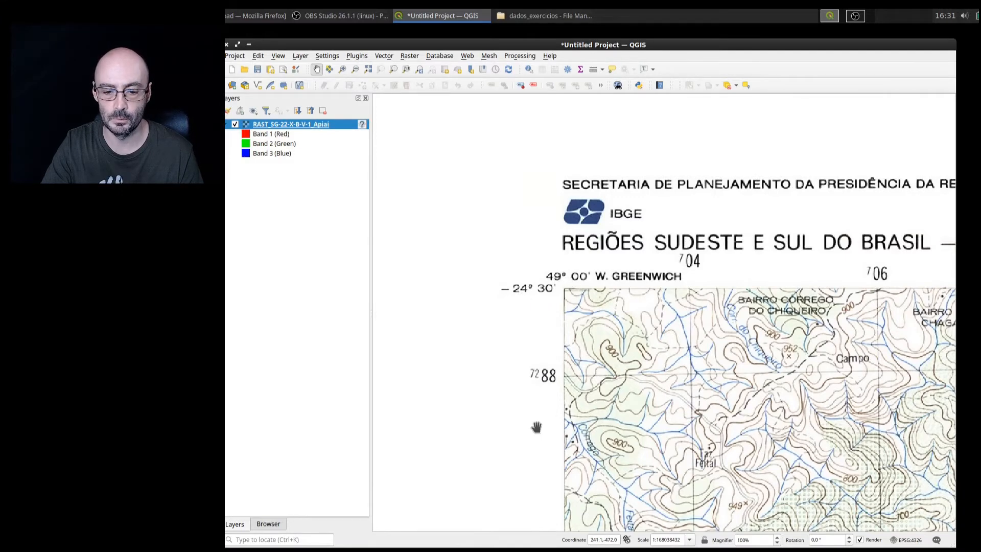
pyautogui.moveTo(762, 272); pyautogui.dragTo(615, 285)
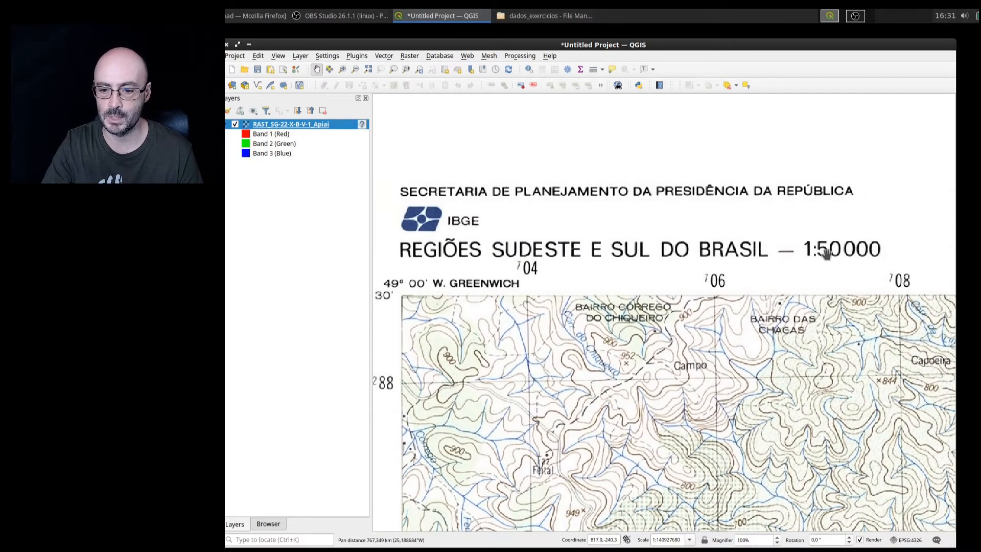
pyautogui.scroll(-1, 825, 257)
pyautogui.moveTo(887, 271); pyautogui.dragTo(558, 313)
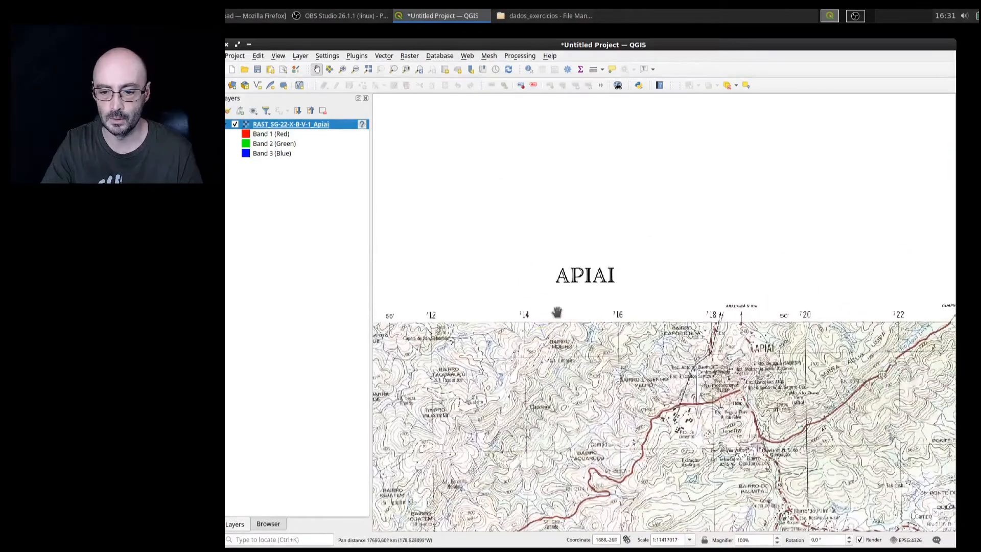
pyautogui.scroll(2, 641, 319)
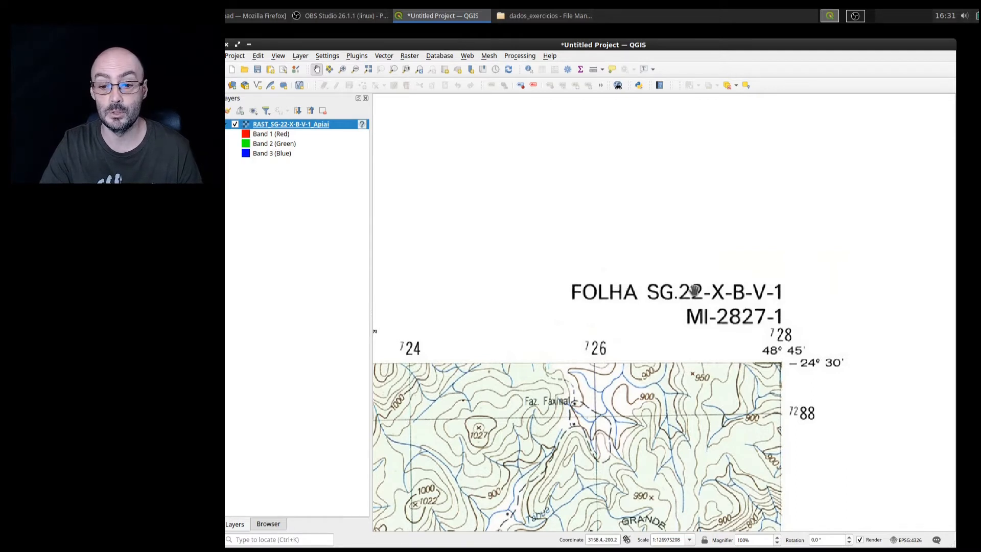
pyautogui.moveTo(683, 308); pyautogui.dragTo(632, 302)
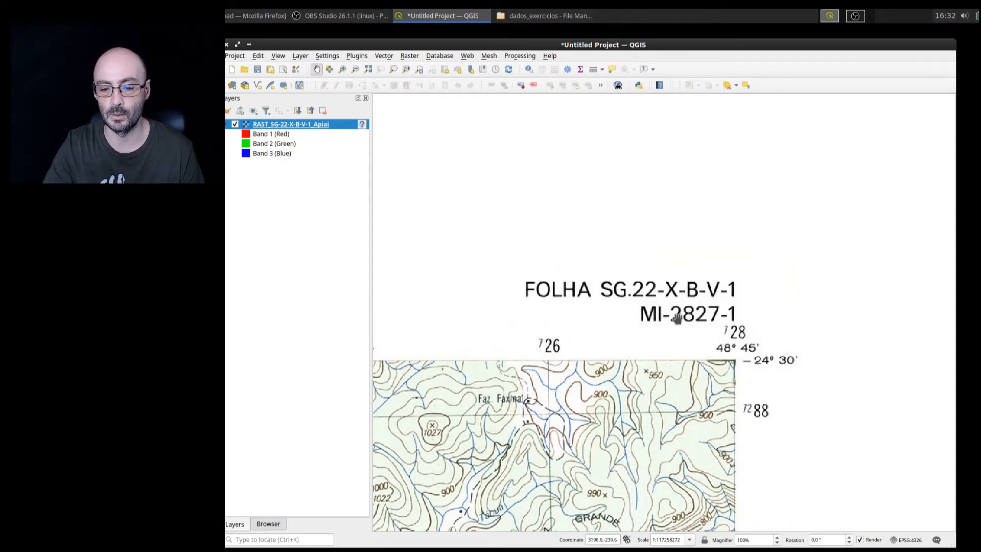
# Read the scale, contour interval, projection, datum, UTM origin and coordinate example printed below the Apiaí map
pyautogui.scroll(-3, 676, 318)
pyautogui.moveTo(691, 468); pyautogui.dragTo(738, 89)
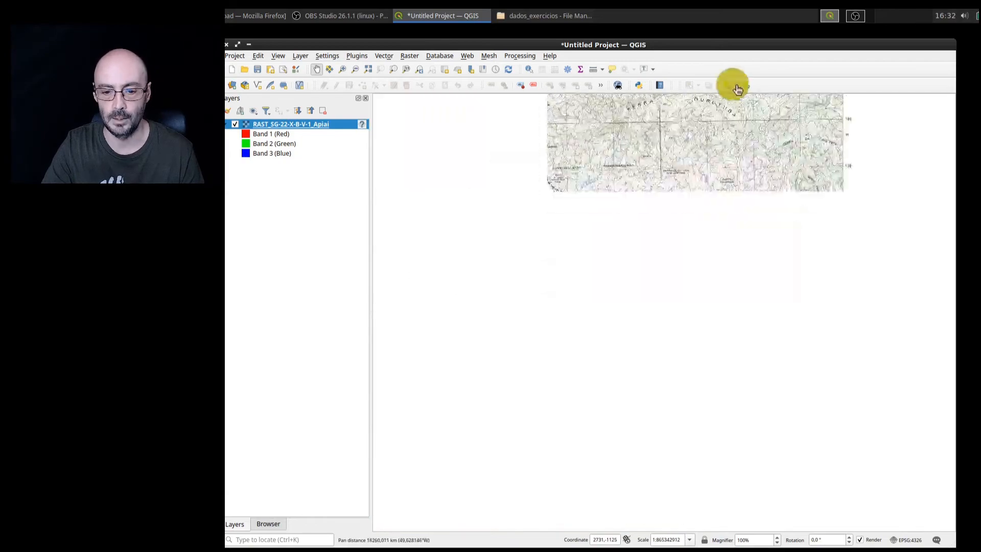
pyautogui.moveTo(634, 419); pyautogui.dragTo(660, 123)
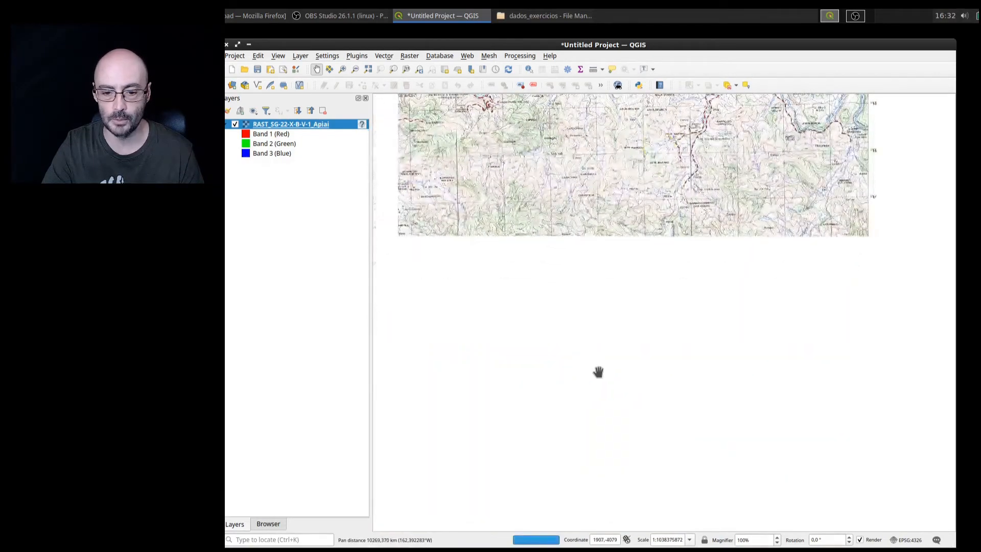
pyautogui.moveTo(598, 377); pyautogui.dragTo(616, 329)
pyautogui.scroll(1, 593, 251)
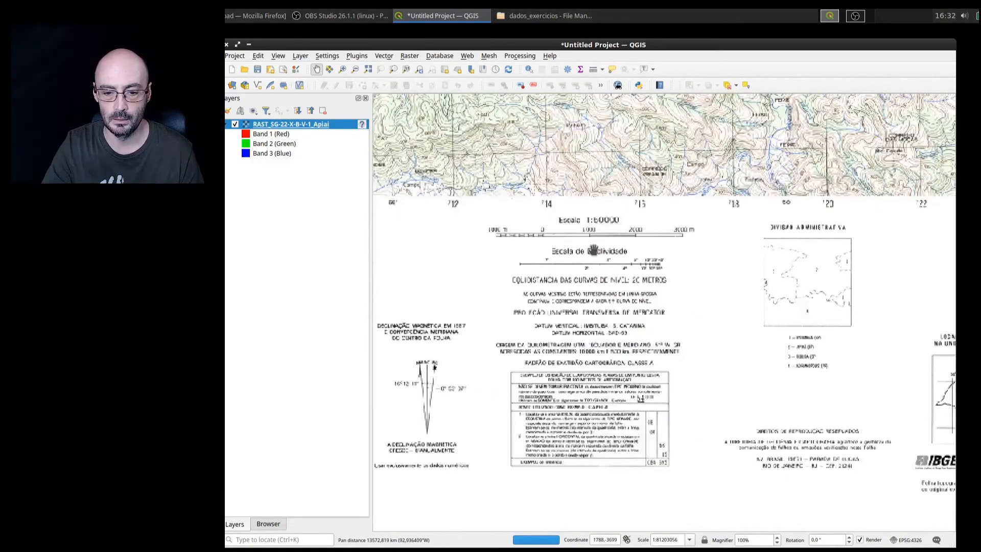
pyautogui.moveTo(552, 271); pyautogui.dragTo(655, 269)
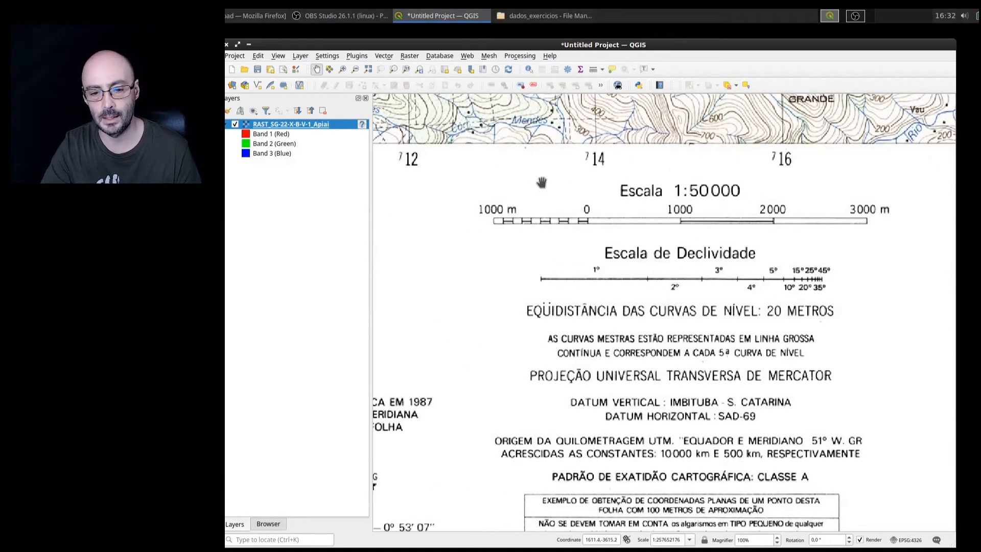
pyautogui.moveTo(685, 307); pyautogui.dragTo(665, 166)
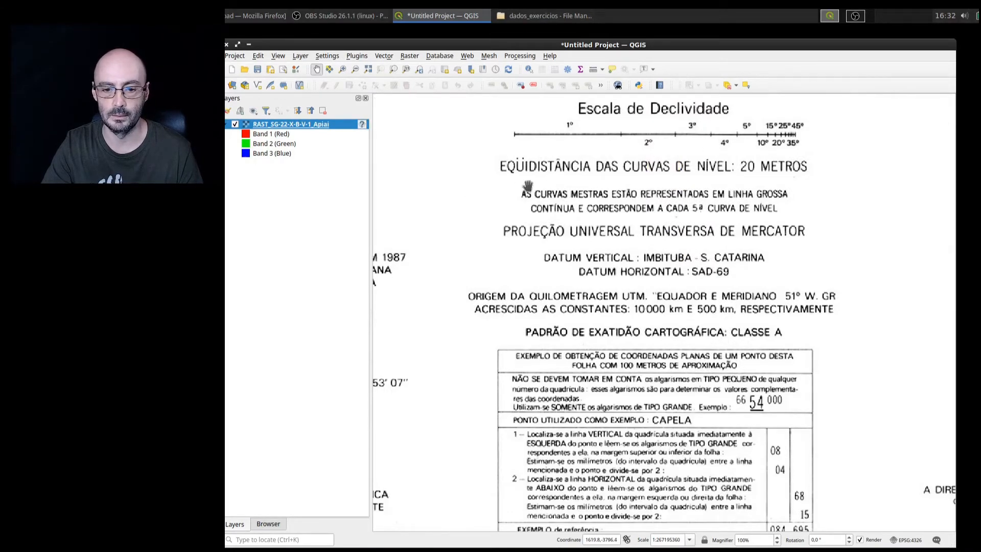
pyautogui.moveTo(678, 213); pyautogui.dragTo(658, 168)
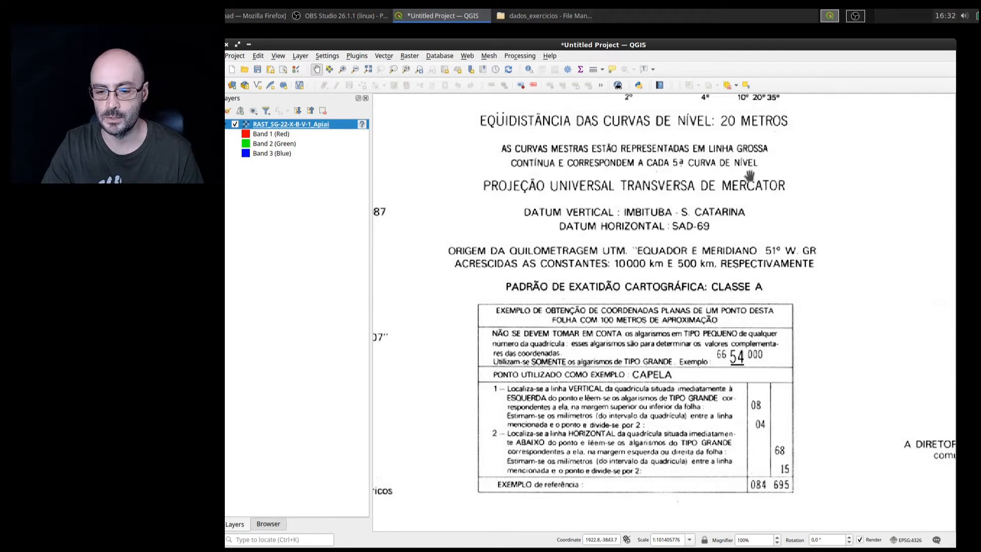
pyautogui.moveTo(664, 255); pyautogui.dragTo(645, 188)
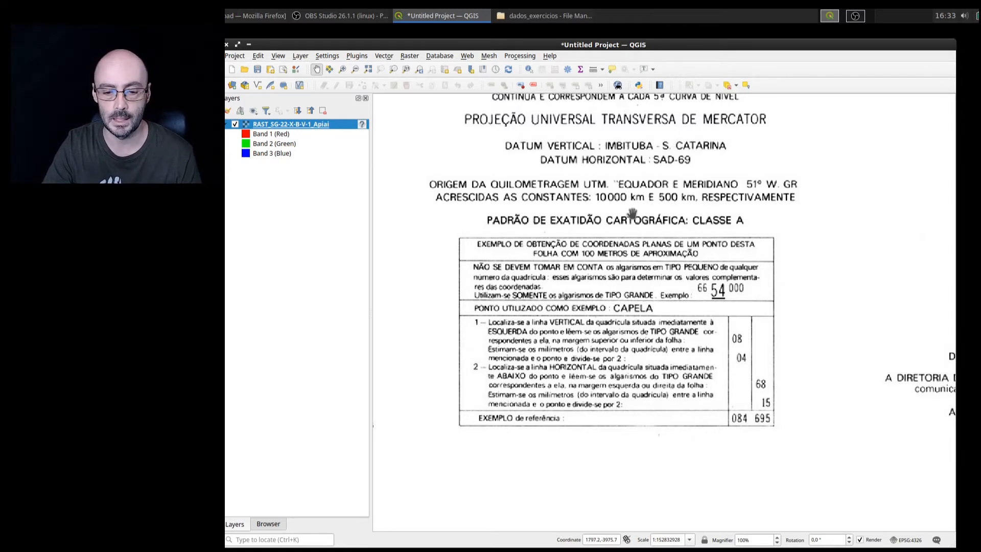
# Examine the grid labels along the southern edge of the Apiaí map and the coordinates at its southeast corner
pyautogui.moveTo(823, 156); pyautogui.dragTo(643, 472)
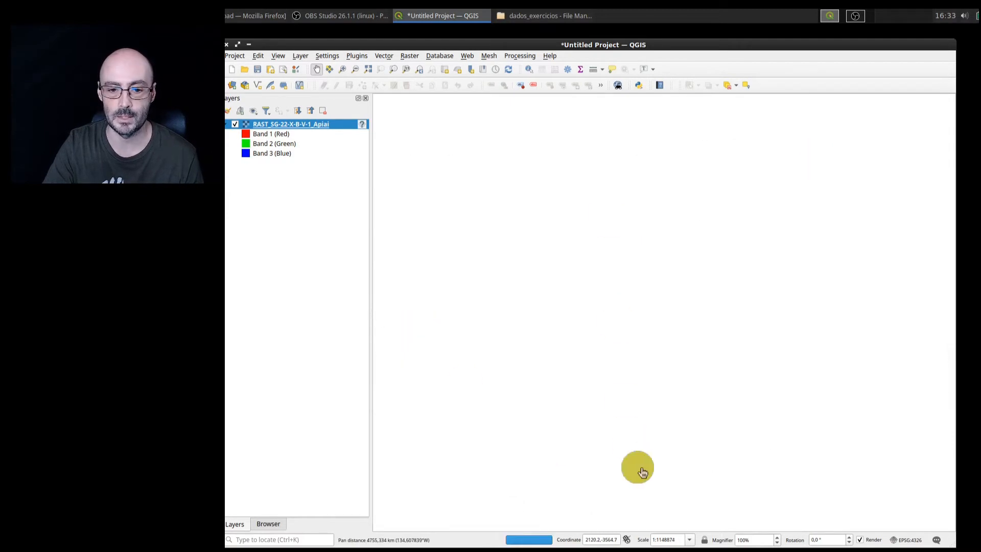
pyautogui.moveTo(625, 184); pyautogui.dragTo(627, 463)
pyautogui.moveTo(672, 183); pyautogui.dragTo(680, 457)
pyautogui.moveTo(702, 197); pyautogui.dragTo(708, 430)
pyautogui.moveTo(777, 188); pyautogui.dragTo(753, 391)
pyautogui.moveTo(753, 336); pyautogui.dragTo(732, 63)
pyautogui.moveTo(722, 369); pyautogui.dragTo(698, 132)
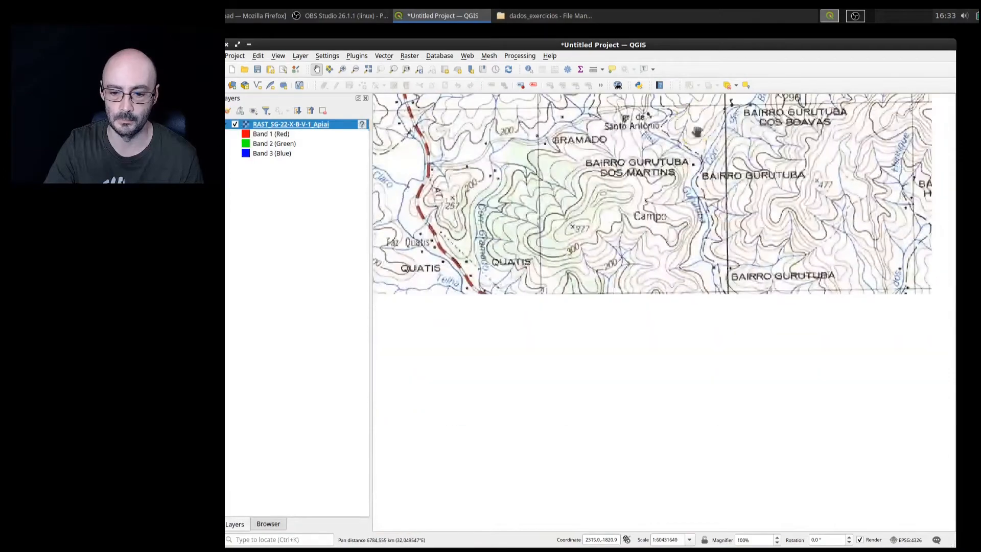
pyautogui.moveTo(683, 321); pyautogui.dragTo(636, 72)
pyautogui.moveTo(674, 411); pyautogui.dragTo(643, 31)
pyautogui.moveTo(722, 449); pyautogui.dragTo(628, 35)
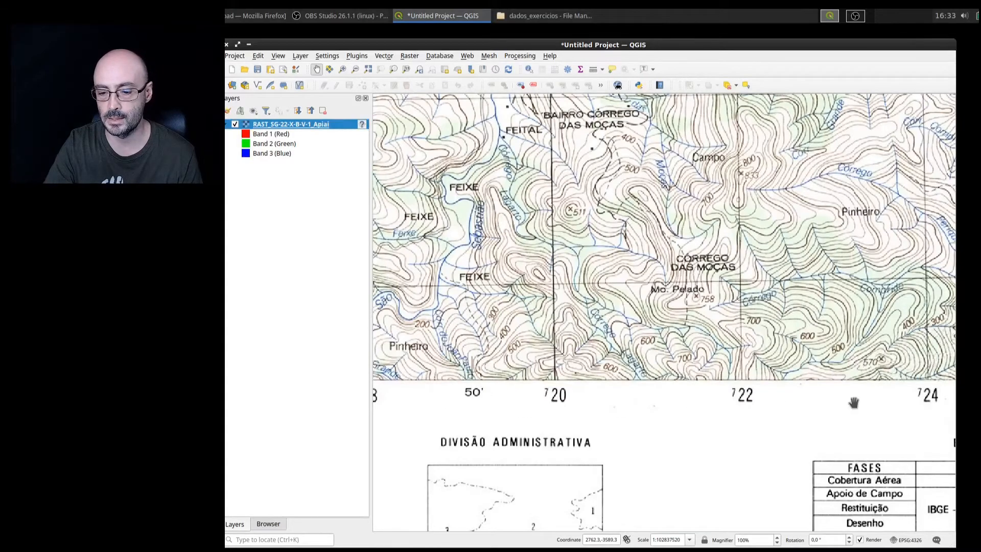
pyautogui.moveTo(525, 400); pyautogui.dragTo(471, 242)
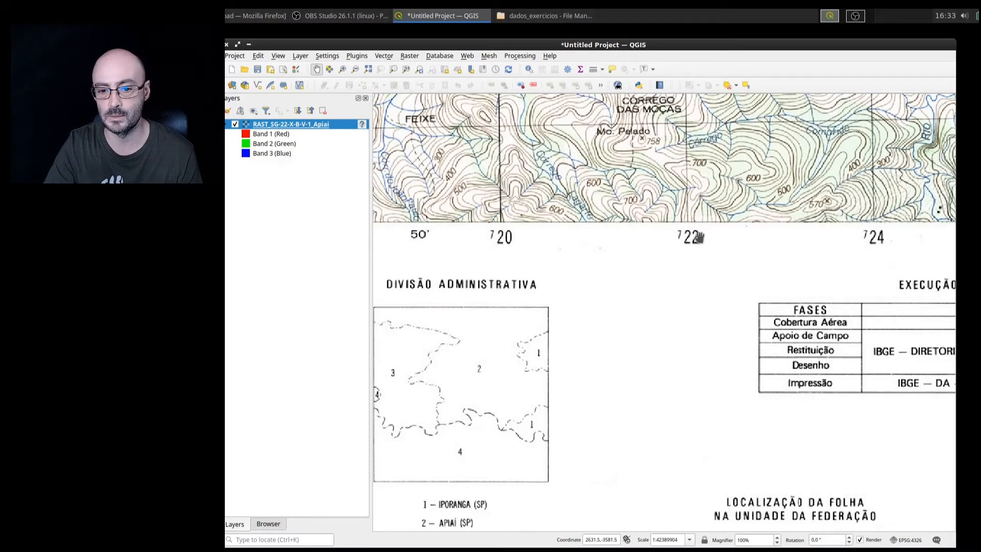
pyautogui.moveTo(822, 223); pyautogui.dragTo(486, 267)
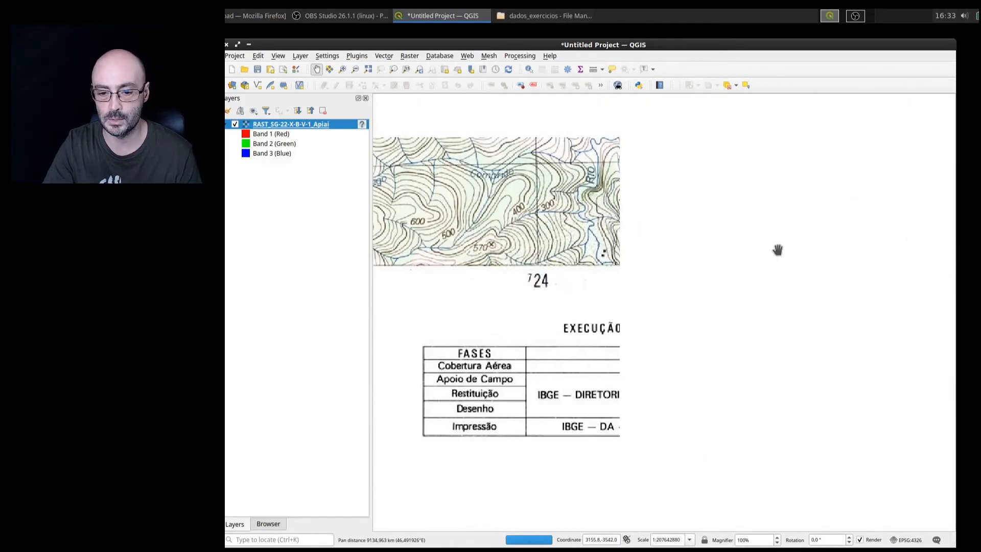
pyautogui.moveTo(800, 274); pyautogui.dragTo(571, 327)
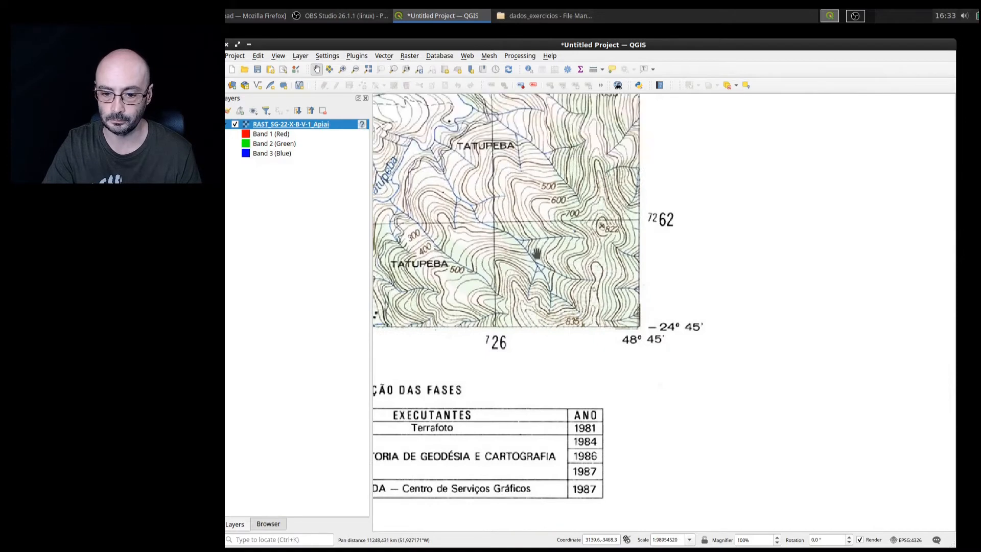
# Read the table of execution phases and years below the southeast corner, and bring the whole Apiaí sheet back into view
pyautogui.scroll(-1, 536, 253)
pyautogui.scroll(-1, 522, 190)
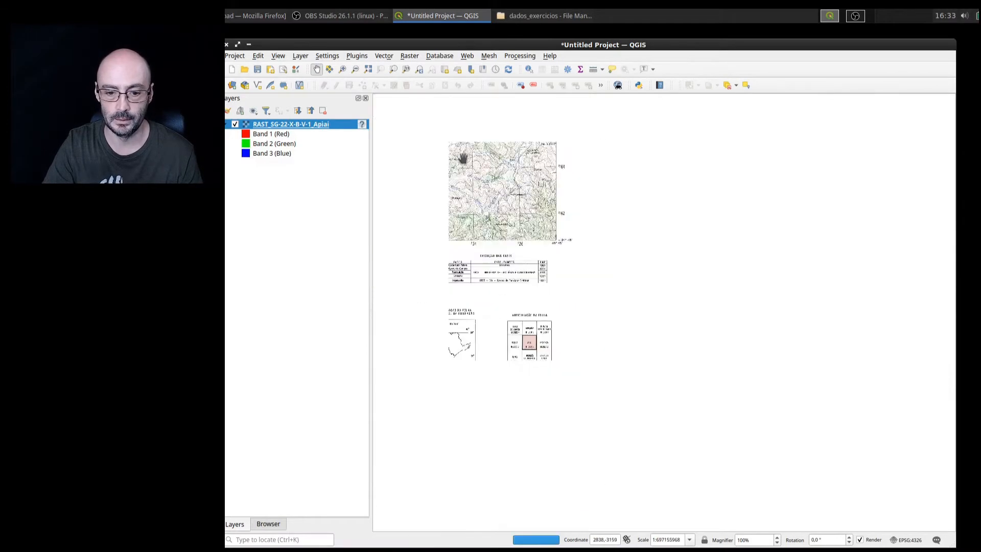
pyautogui.moveTo(556, 276); pyautogui.dragTo(659, 319)
pyautogui.scroll(1, 503, 239)
pyautogui.scroll(1, 503, 239)
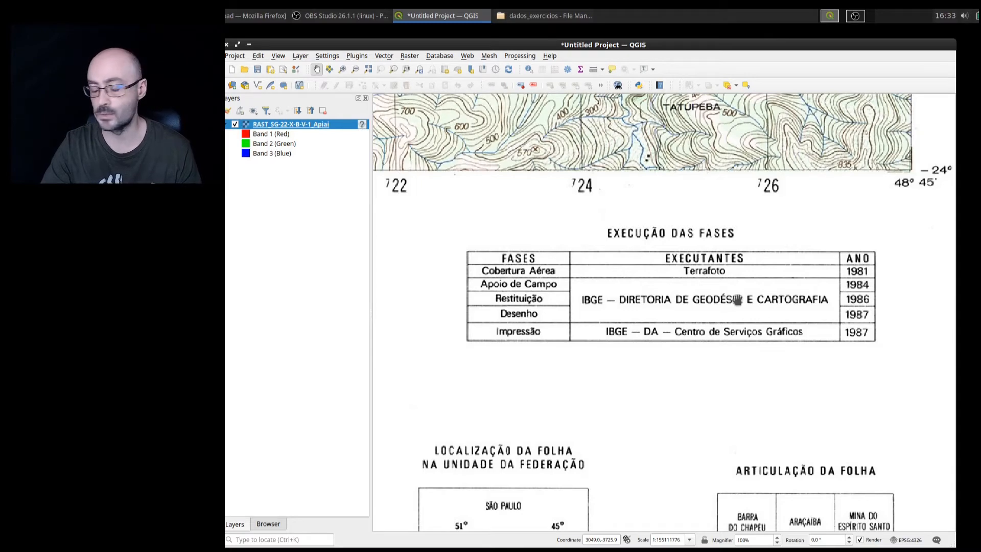
pyautogui.scroll(-2, 737, 299)
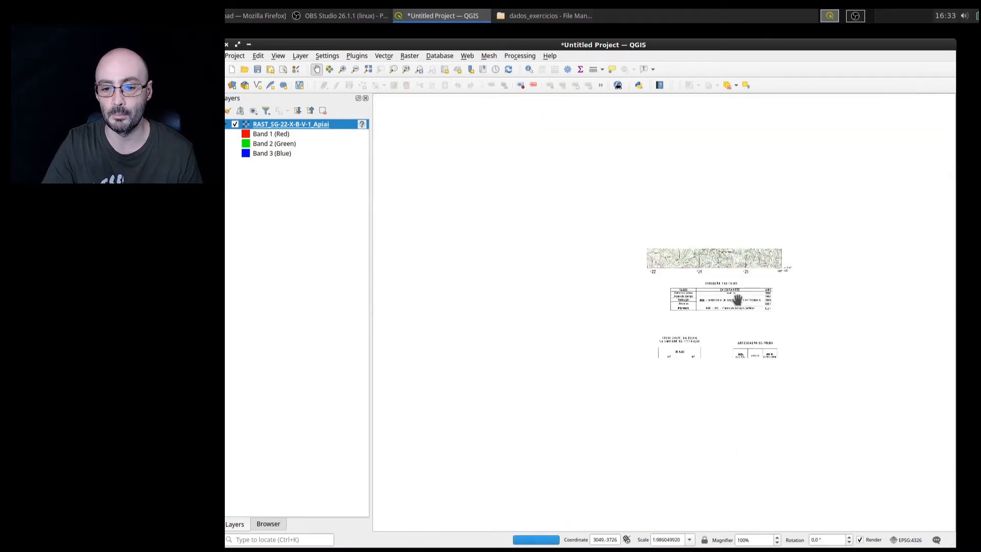
pyautogui.scroll(-2, 569, 175)
pyautogui.moveTo(585, 216); pyautogui.dragTo(625, 410)
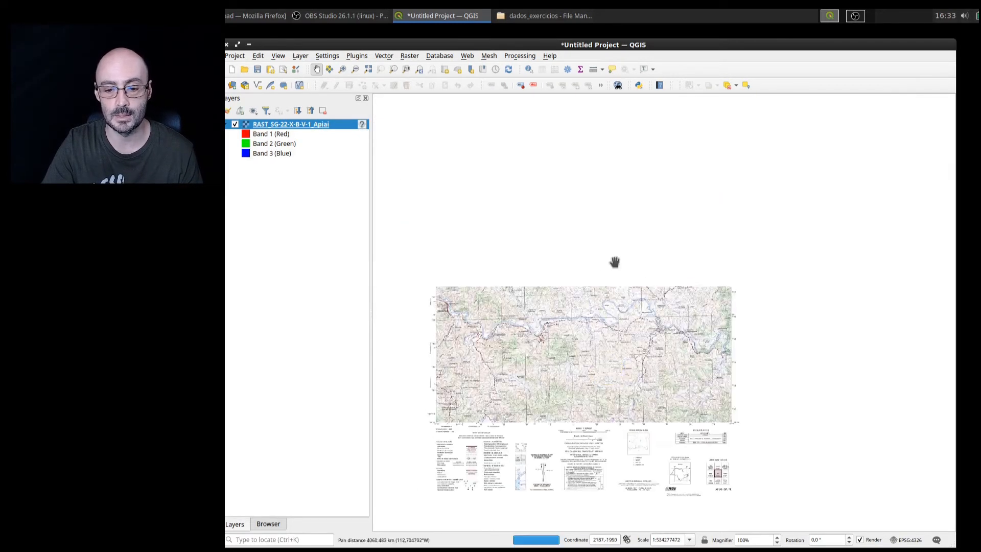
pyautogui.moveTo(618, 220); pyautogui.dragTo(632, 274)
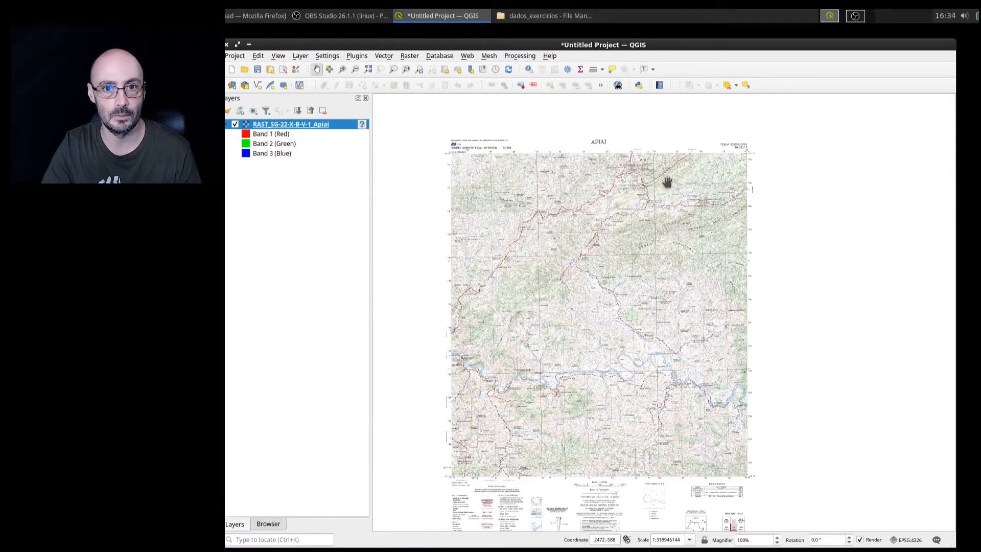
pyautogui.moveTo(608, 420); pyautogui.dragTo(641, 377)
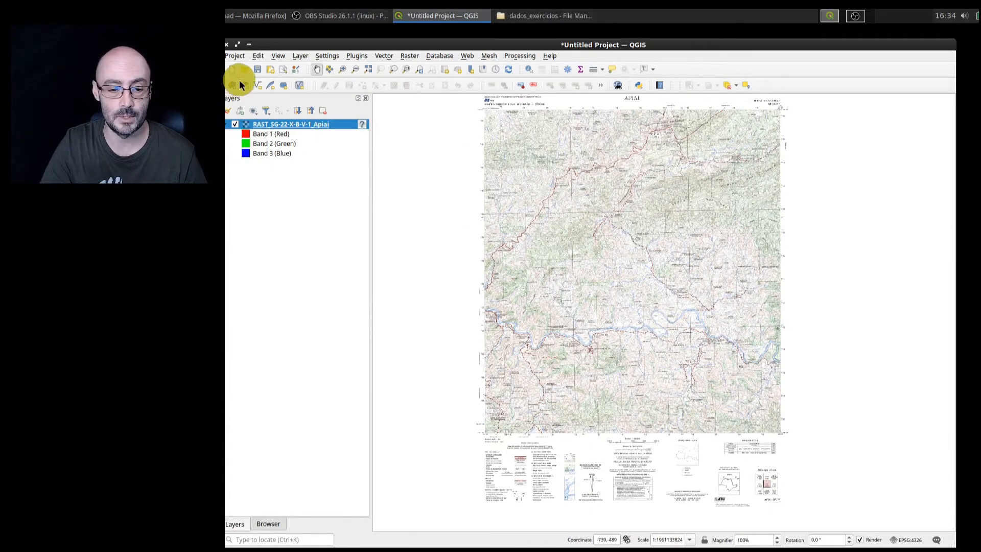
# Switch to the file manager, open the mapas_topograficos folder and move its window so the QGIS map and layer list are uncovered
pyautogui.click(565, 16)
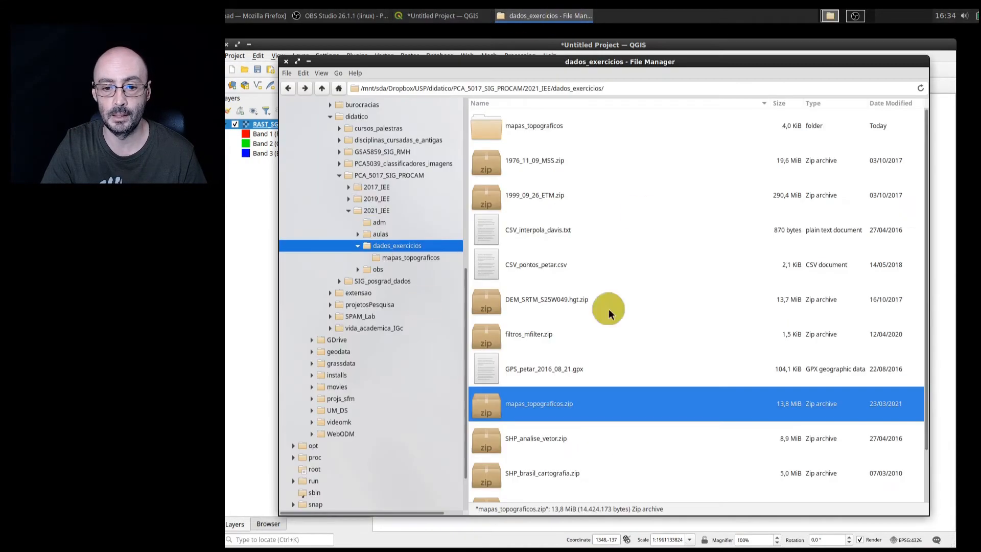
pyautogui.doubleClick(523, 130)
pyautogui.moveTo(527, 60); pyautogui.dragTo(555, 87)
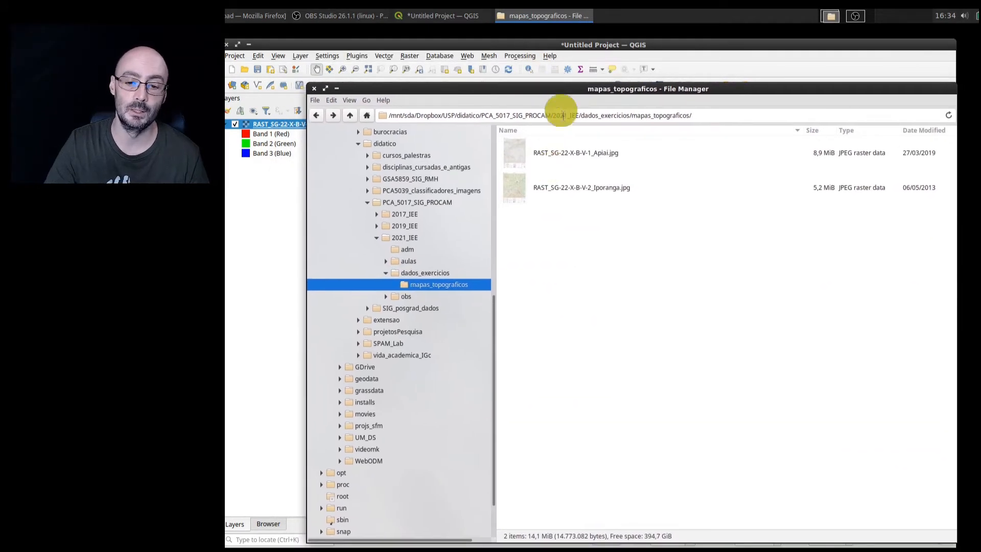
pyautogui.moveTo(553, 88); pyautogui.dragTo(515, 356)
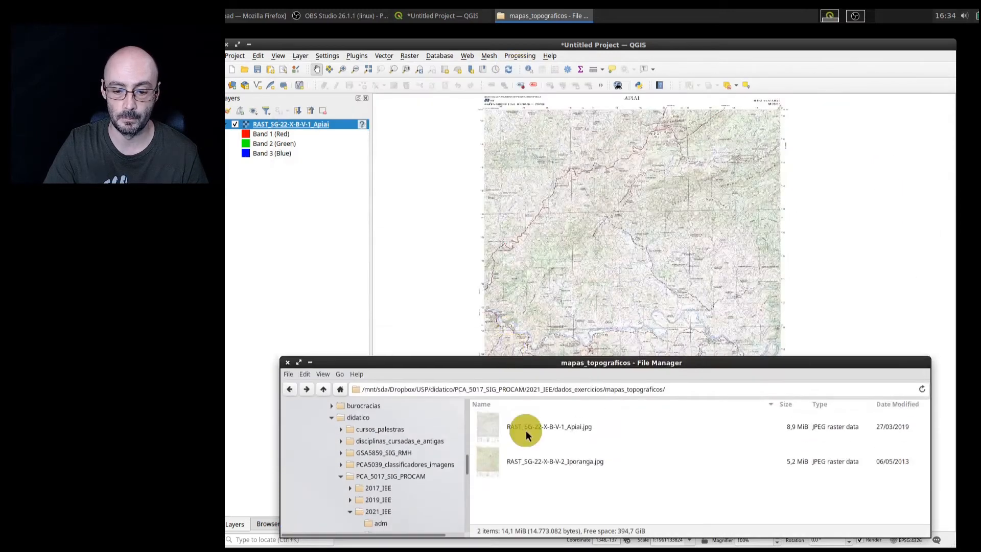
# Add RAST_SG-22-X-B-V-2_Iporanga.jpg from the folder to the QGIS project as a raster layer and return to QGIS
pyautogui.click(561, 473)
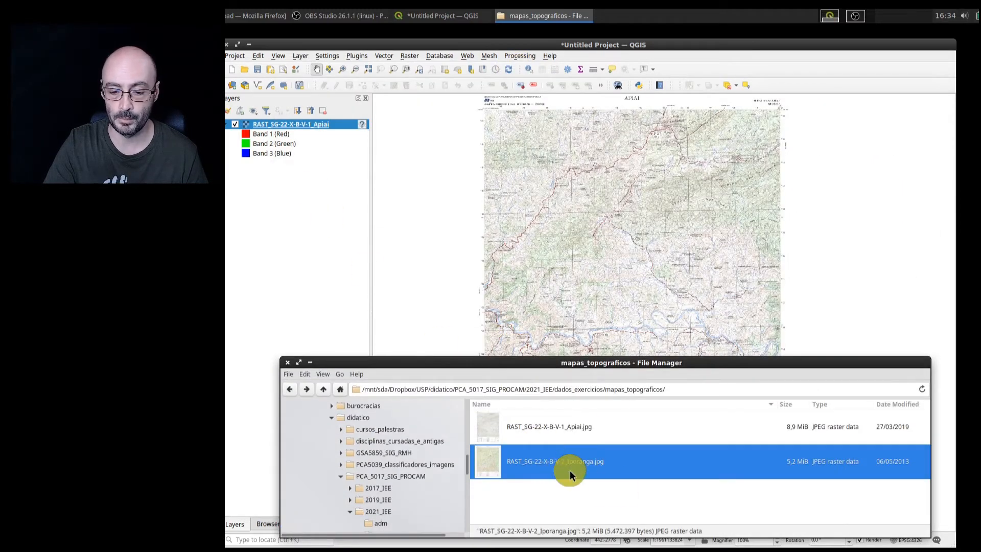
pyautogui.moveTo(569, 470); pyautogui.dragTo(477, 202)
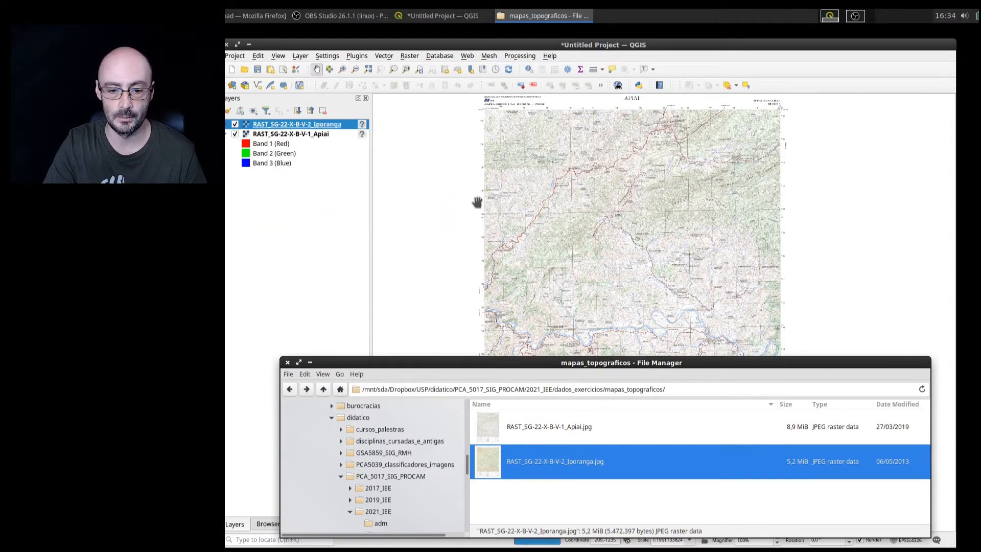
pyautogui.moveTo(506, 357); pyautogui.dragTo(501, 99)
pyautogui.click(773, 48)
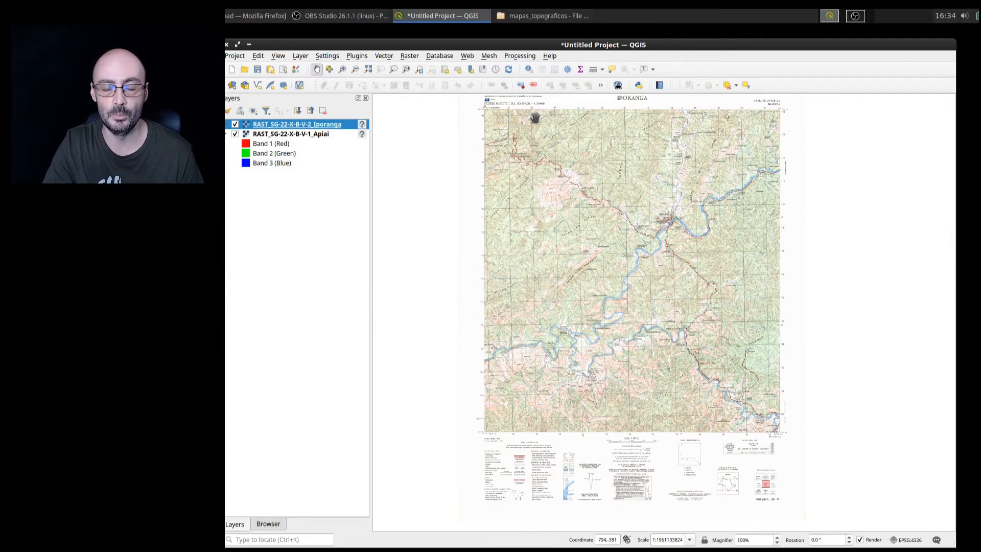
pyautogui.moveTo(502, 166); pyautogui.dragTo(499, 194)
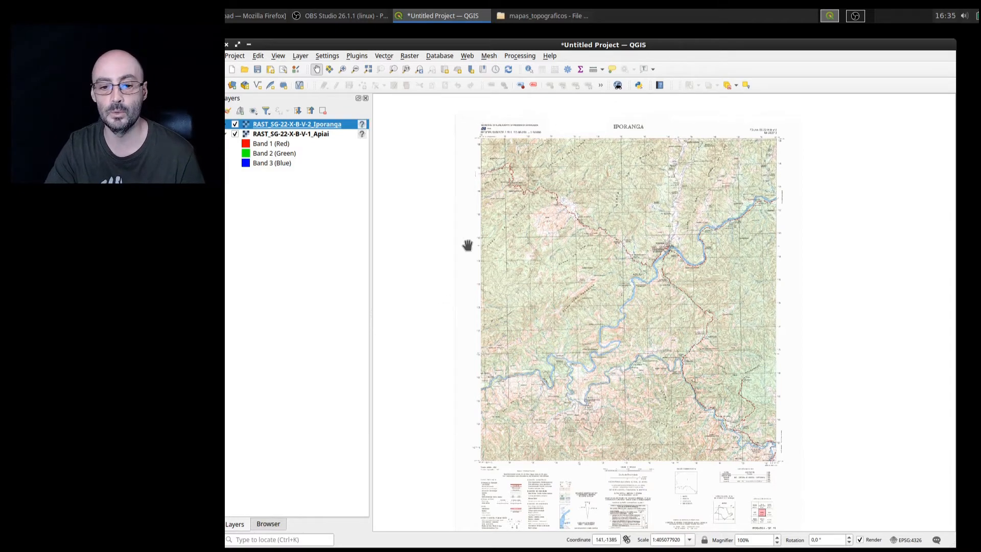
pyautogui.moveTo(604, 319); pyautogui.dragTo(609, 298)
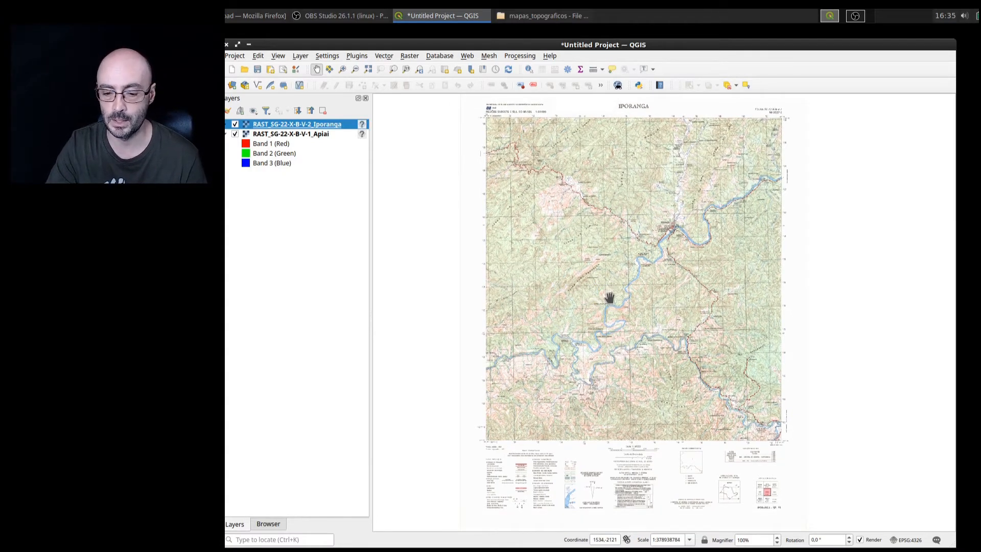
# Toggle the visibility of the Iporanga layer to compare it with the overlapping Apiaí map
pyautogui.click(234, 131)
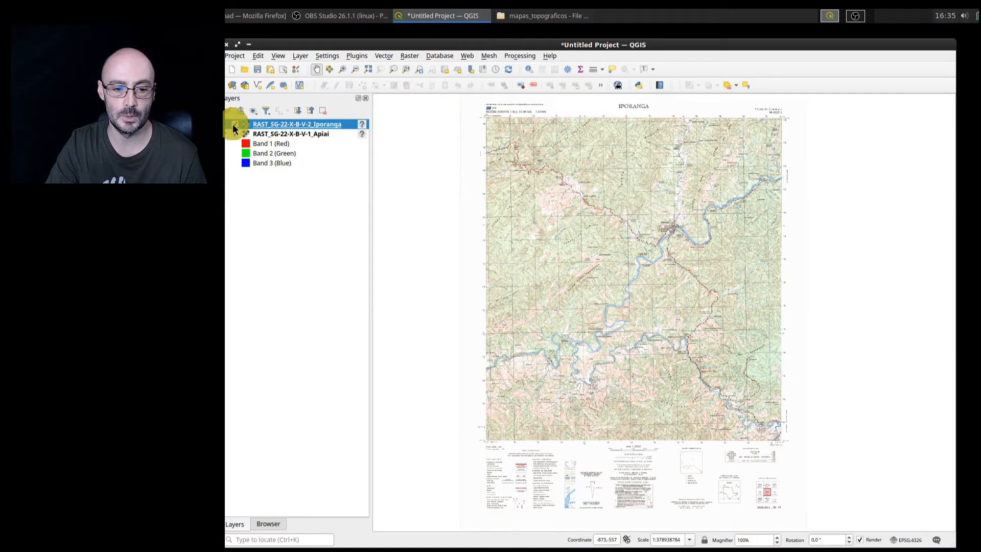
pyautogui.click(233, 124)
pyautogui.click(233, 124)
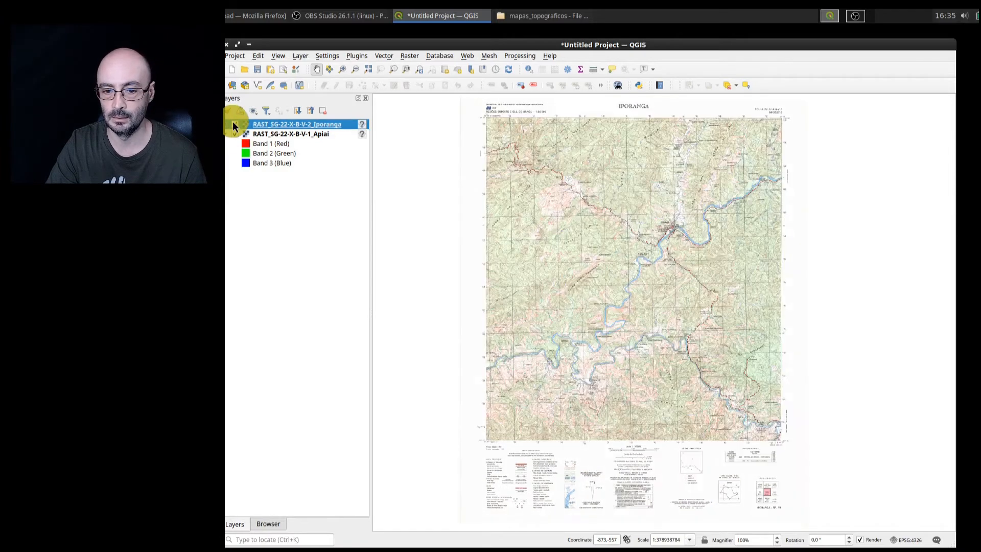
pyautogui.click(233, 124)
pyautogui.click(233, 124)
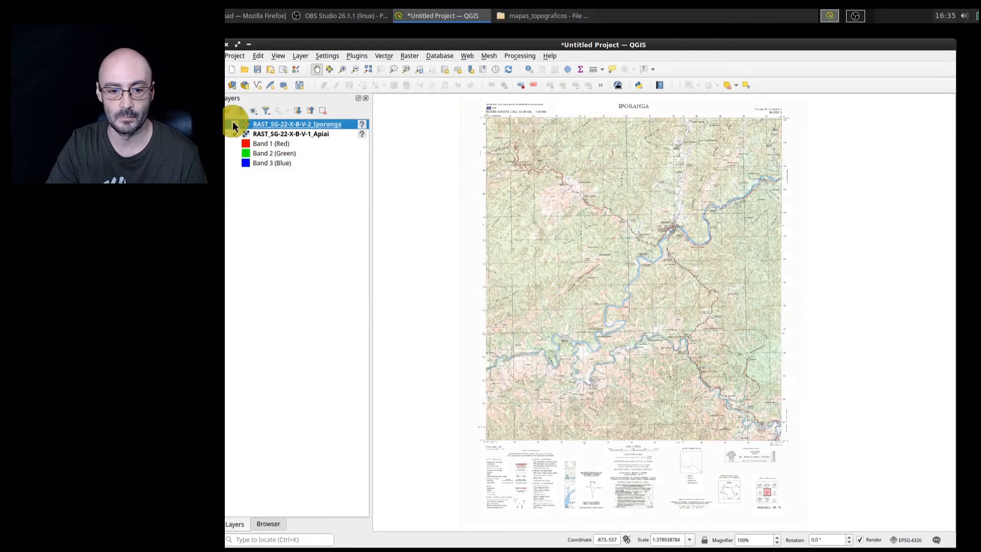
# Collapse the layer legends, place the Iporanga layer below Apiaí, and toggle Apiaí's visibility to compare the overlapping maps
pyautogui.click(226, 133)
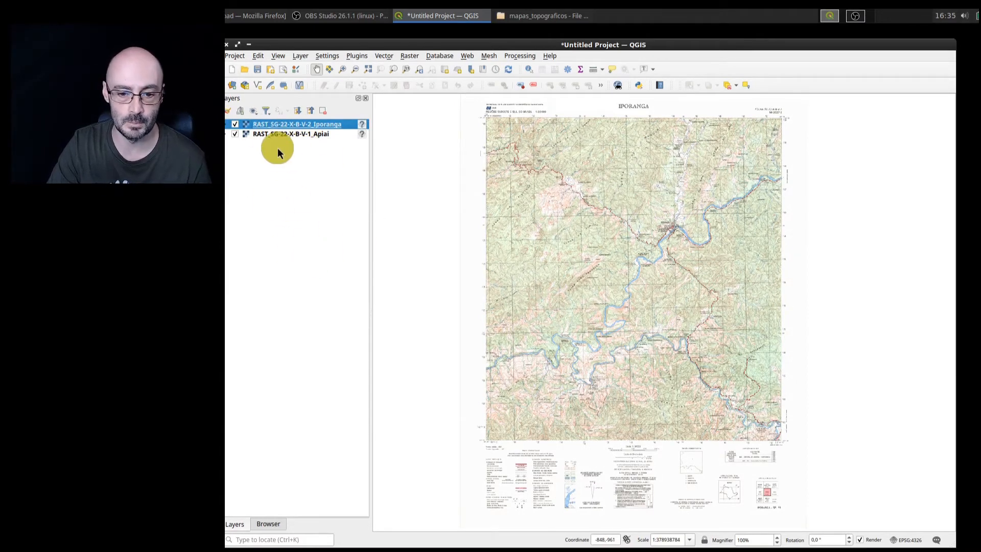
pyautogui.moveTo(295, 122); pyautogui.dragTo(298, 175)
pyautogui.click(226, 133)
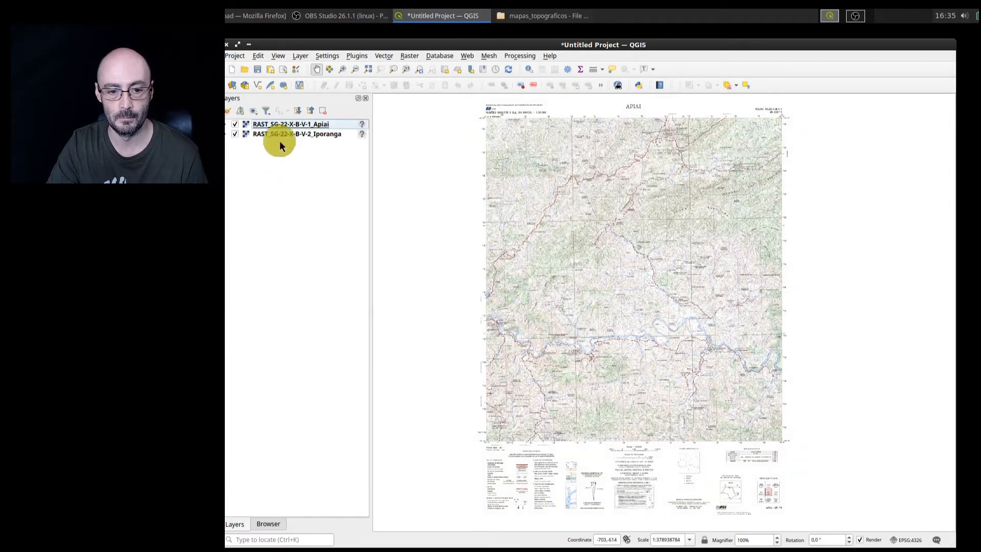
pyautogui.click(234, 124)
pyautogui.click(235, 125)
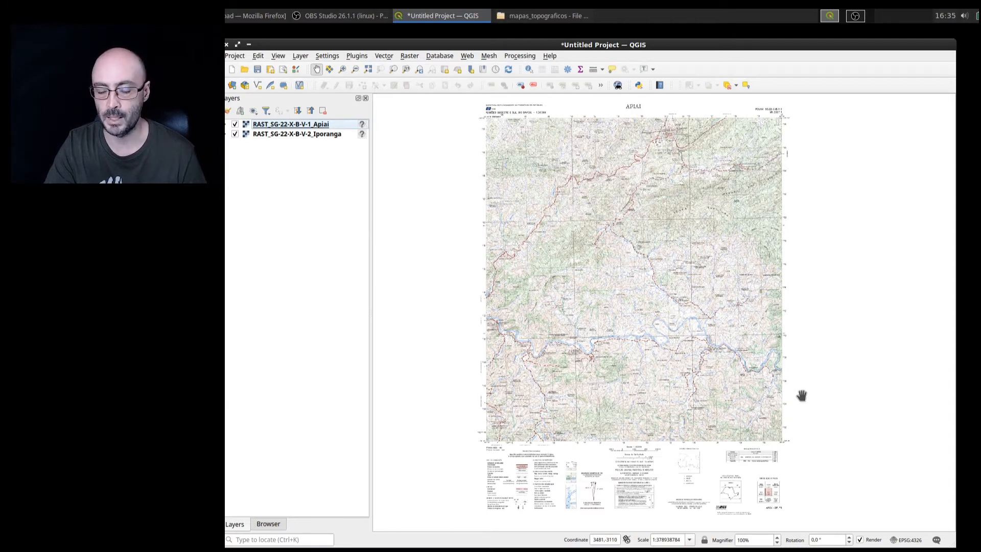
# Remove both the Apiaí and Iporanga raster layers from the project
pyautogui.click(408, 56)
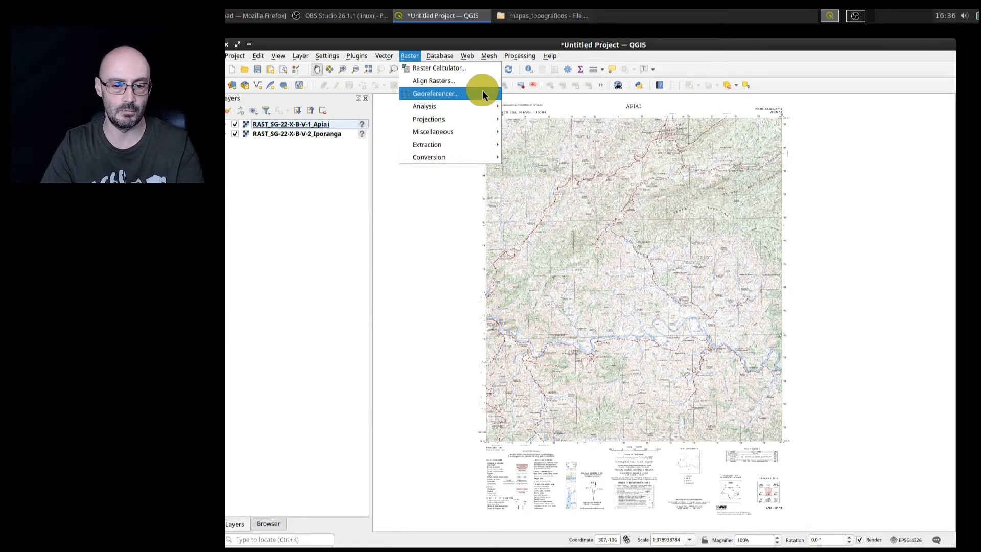
pyautogui.click(321, 124)
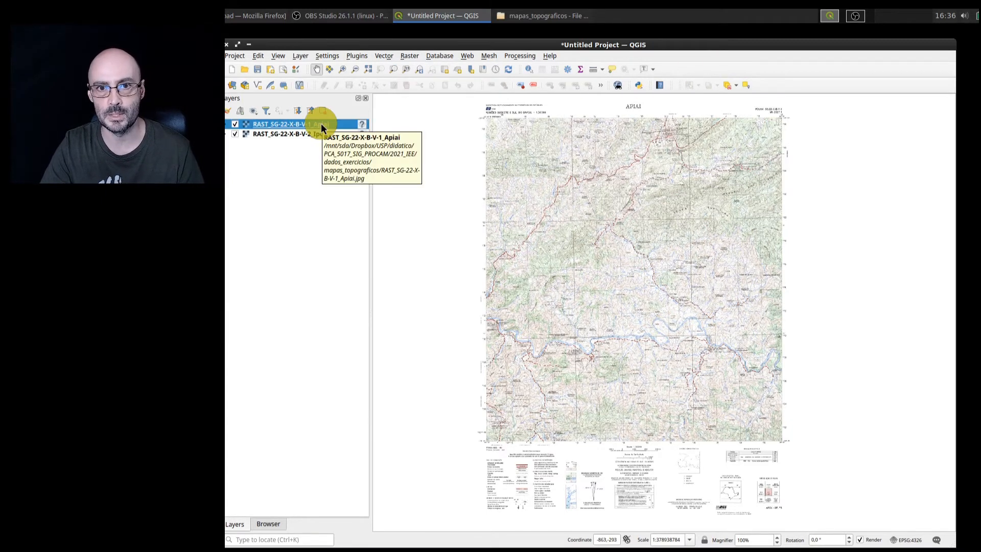
pyautogui.click(321, 111)
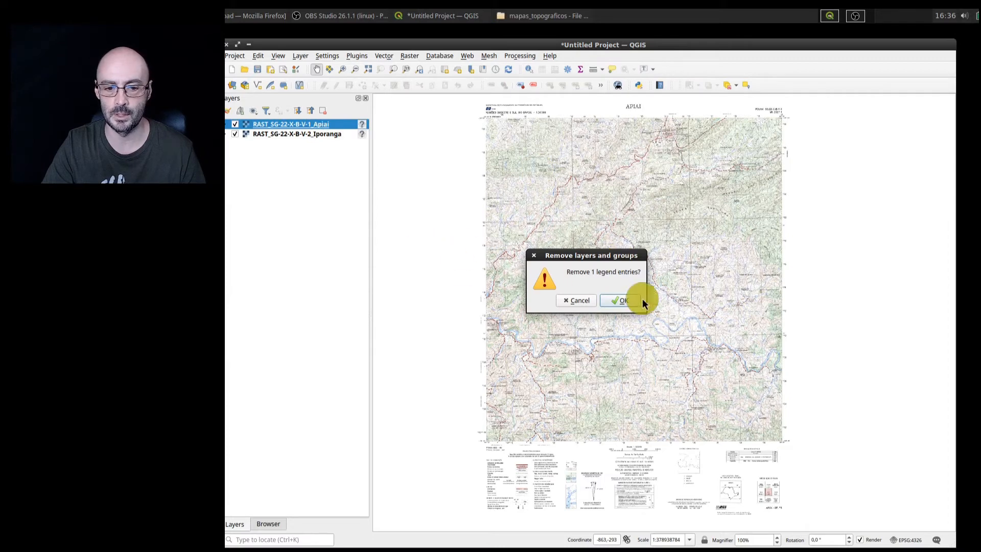
pyautogui.click(627, 299)
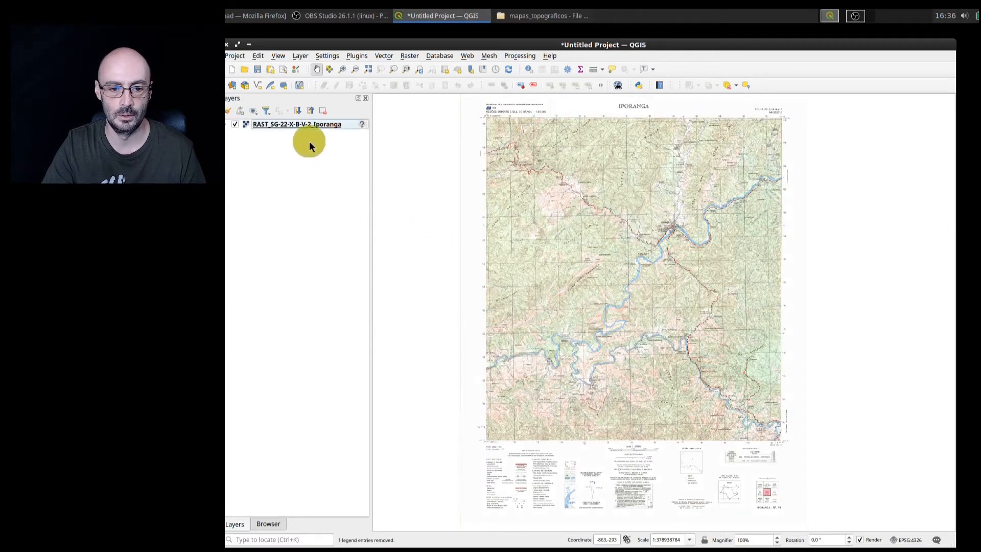
pyautogui.rightClick(335, 124)
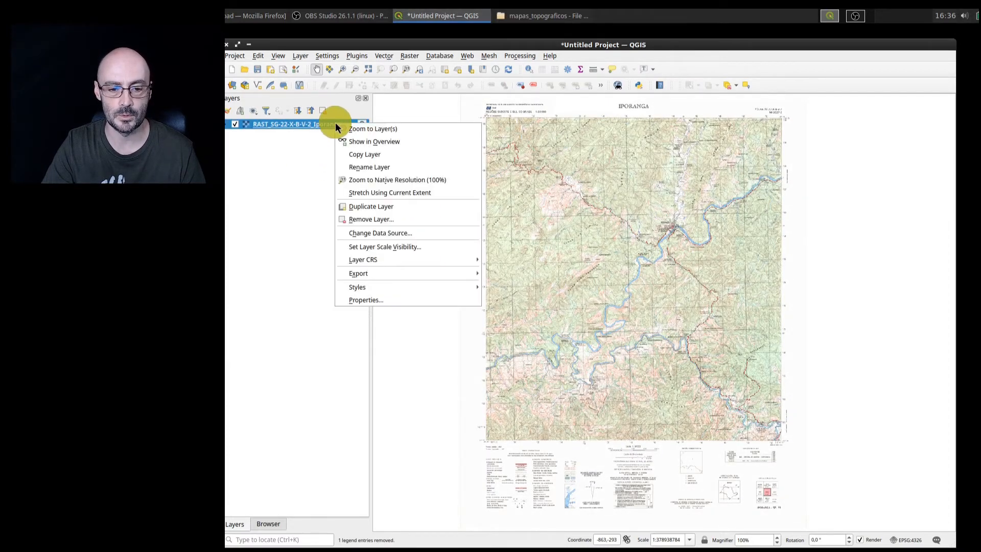
pyautogui.click(415, 220)
pyautogui.click(634, 300)
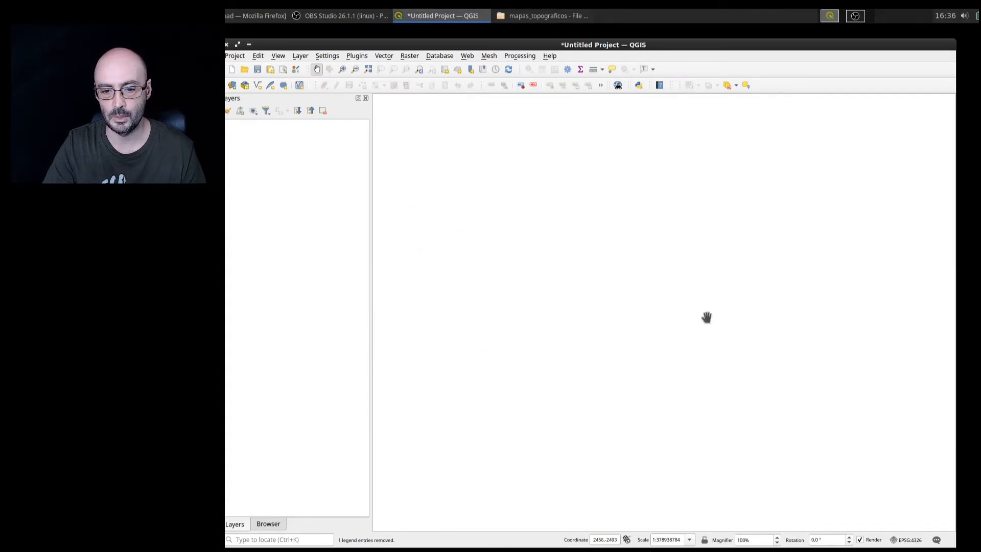
# Open the Georeferencer, move its window up to fit the screen, and load RAST_SG-22-X-B-V-1_Apiai.jpg
pyautogui.click(408, 56)
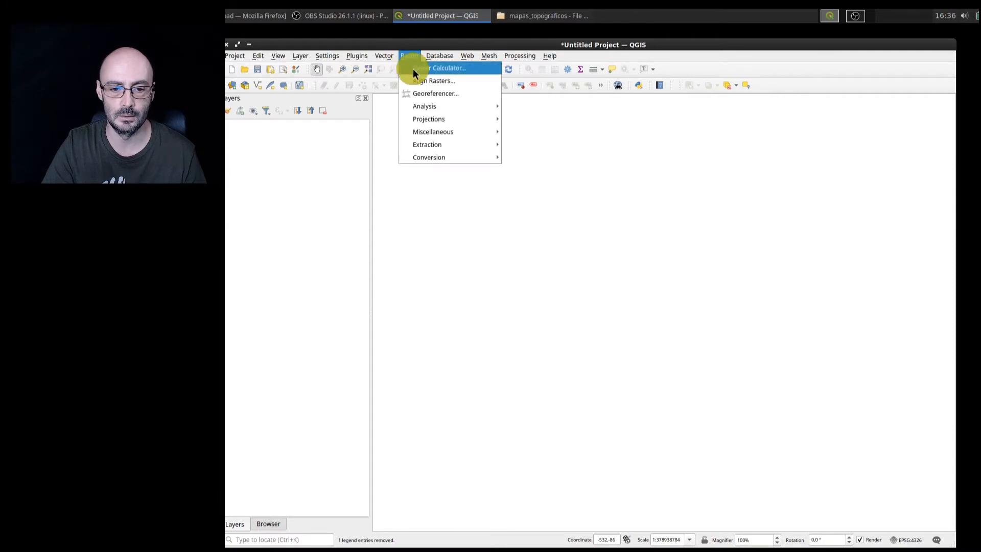
pyautogui.click(437, 94)
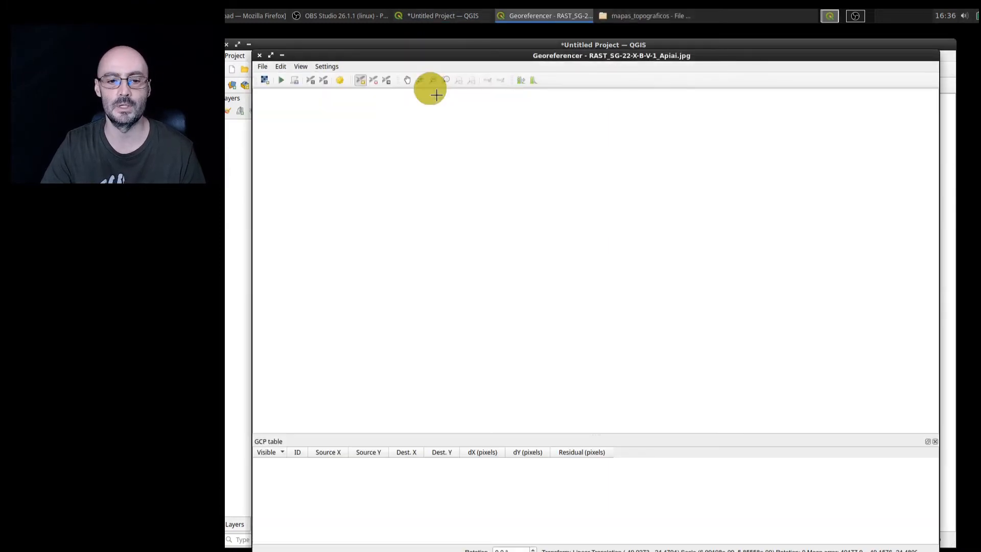
pyautogui.moveTo(455, 55); pyautogui.dragTo(452, 41)
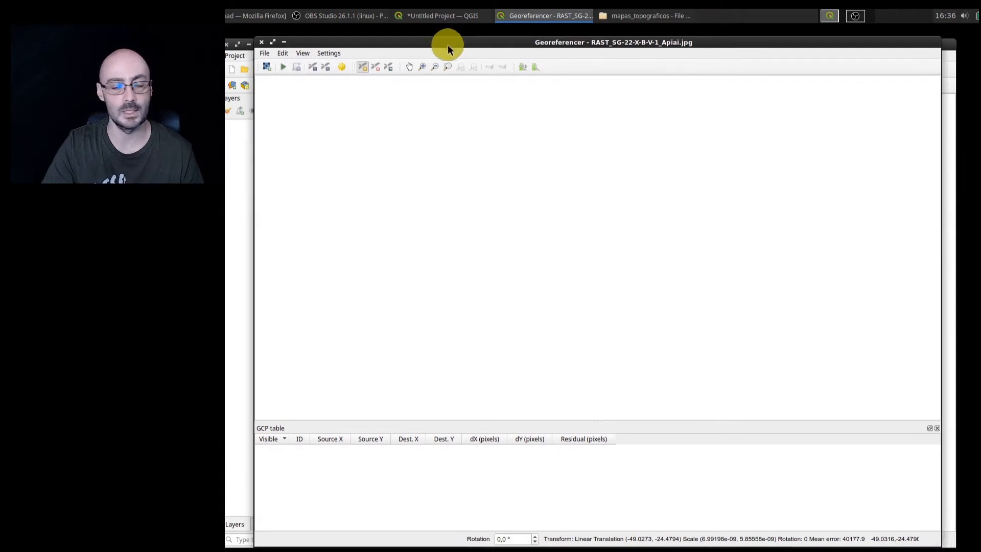
pyautogui.click(262, 67)
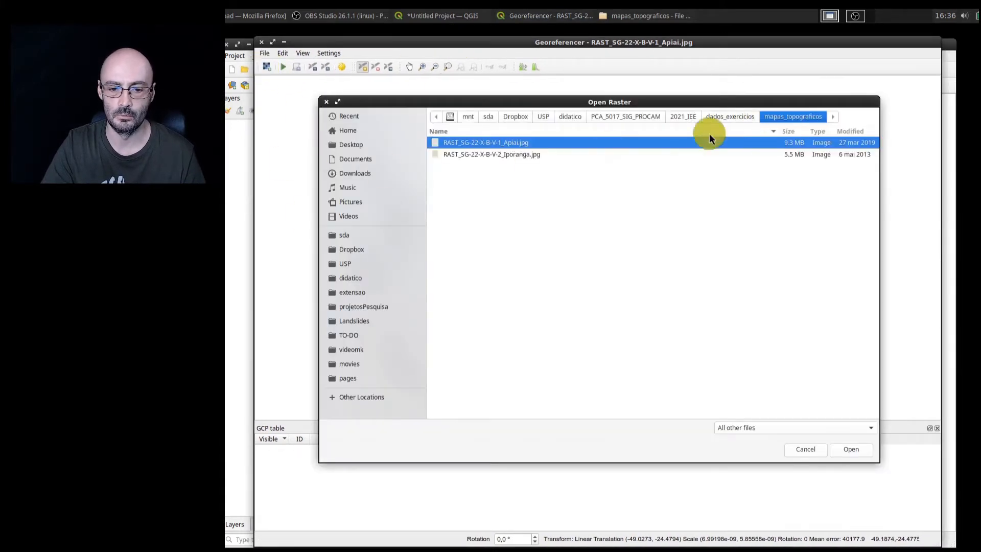
pyautogui.click(865, 452)
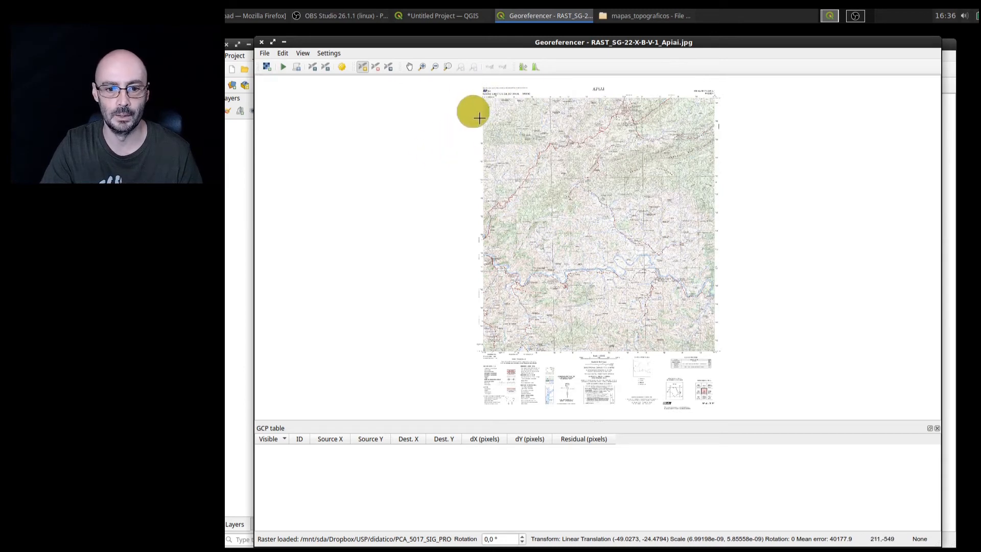
# Bring the northwest corner of the Apiaí map into close view without adding a control point, and activate the Pan tool
pyautogui.scroll(5, 481, 110)
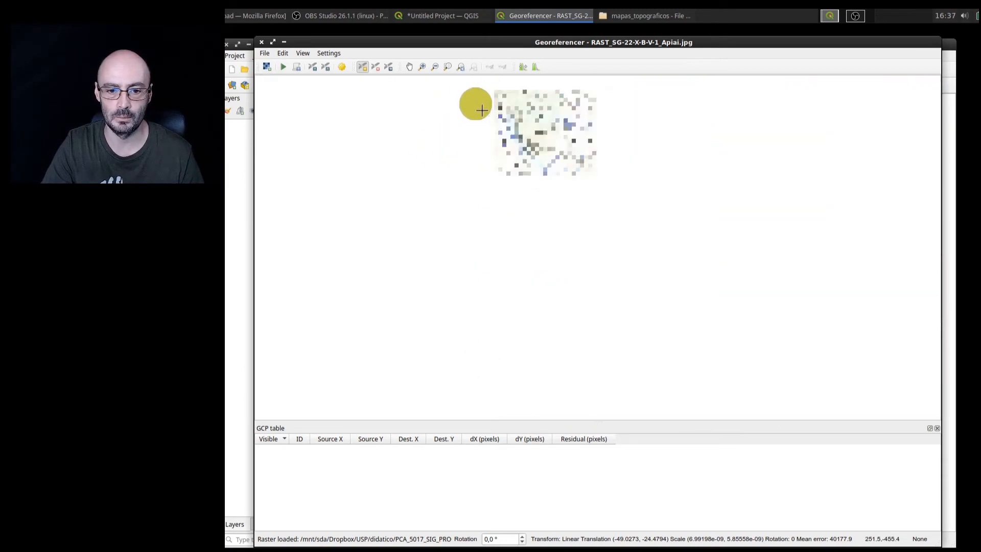
pyautogui.click(603, 127)
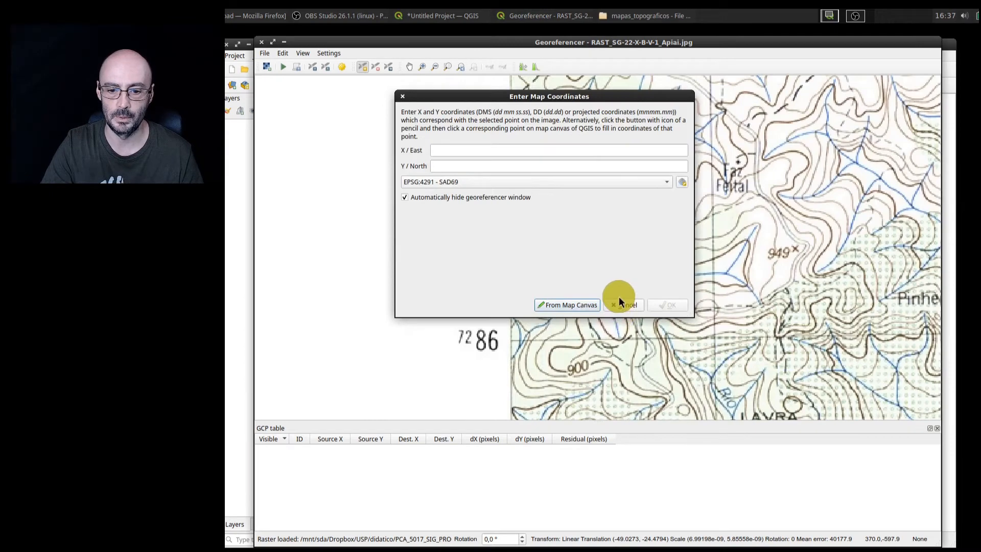
pyautogui.click(621, 304)
pyautogui.moveTo(579, 97); pyautogui.dragTo(592, 264)
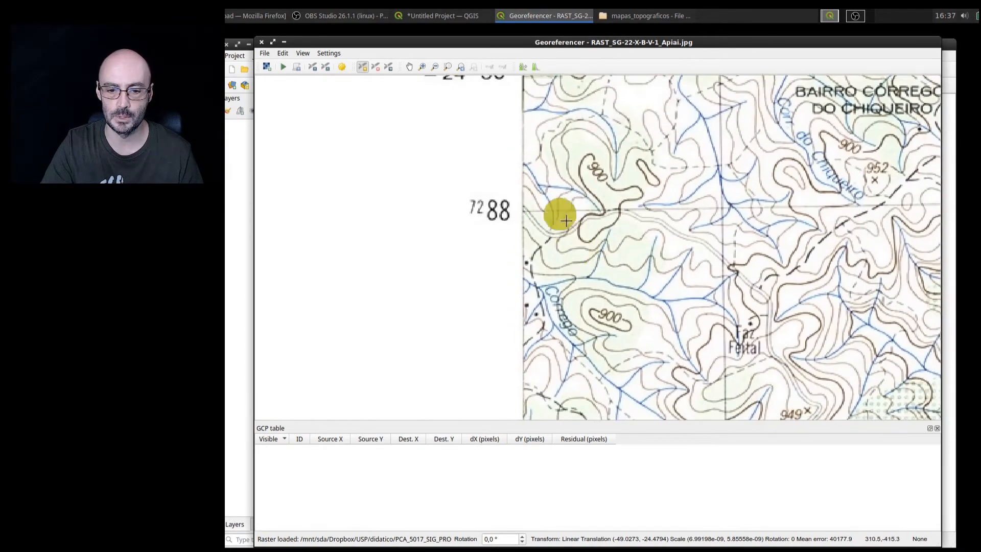
pyautogui.scroll(-1, 566, 219)
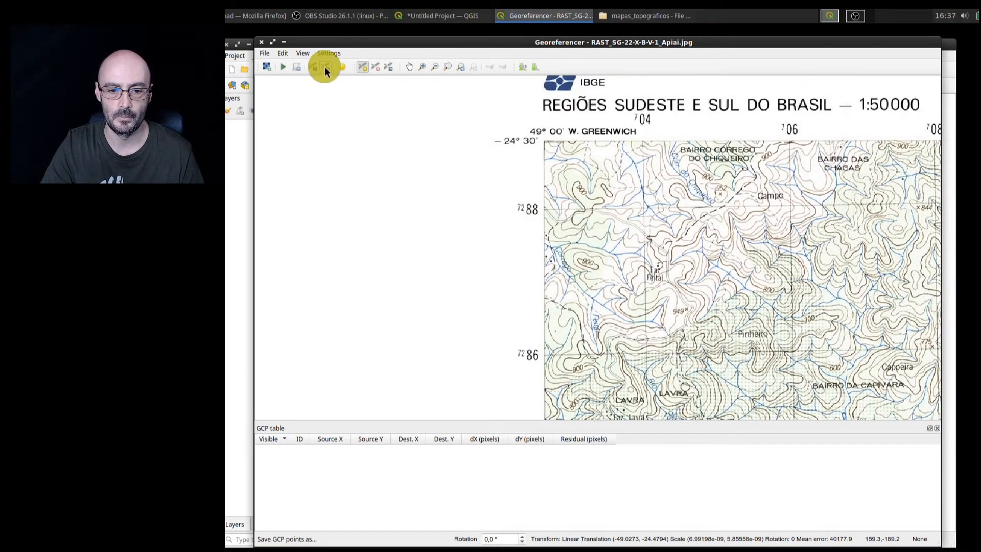
pyautogui.click(409, 67)
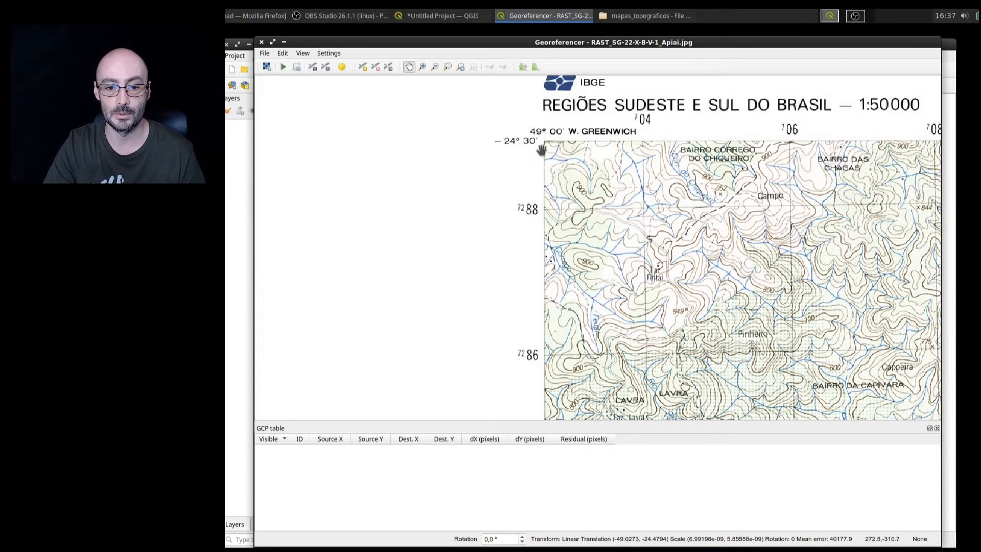
# Open the transformation settings and review the available transformation types, keeping Linear
pyautogui.click(342, 66)
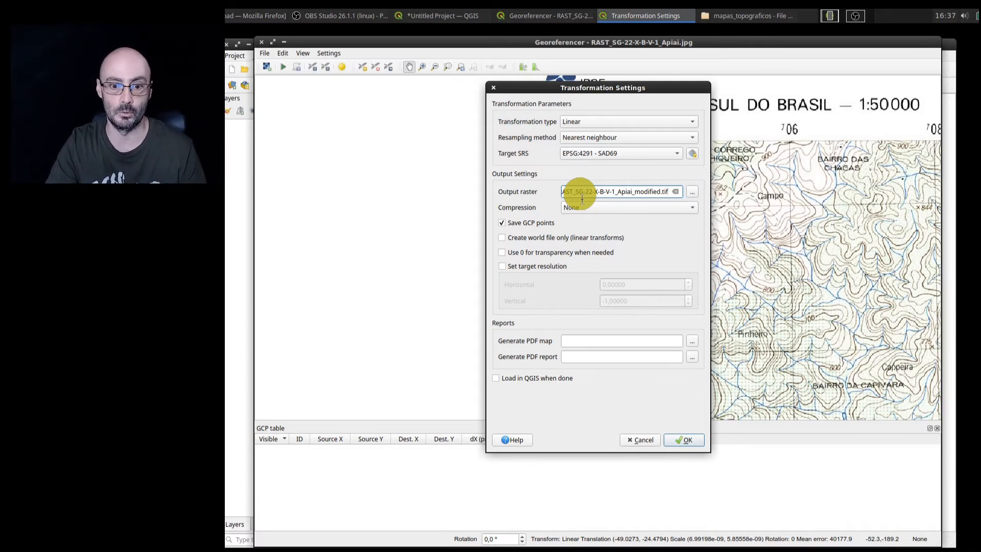
pyautogui.click(592, 120)
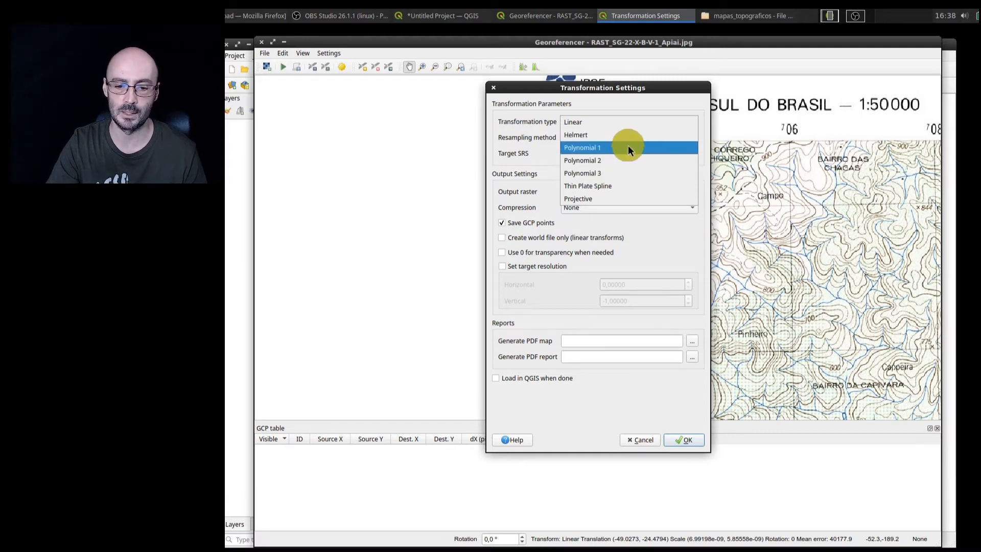
pyautogui.click(635, 99)
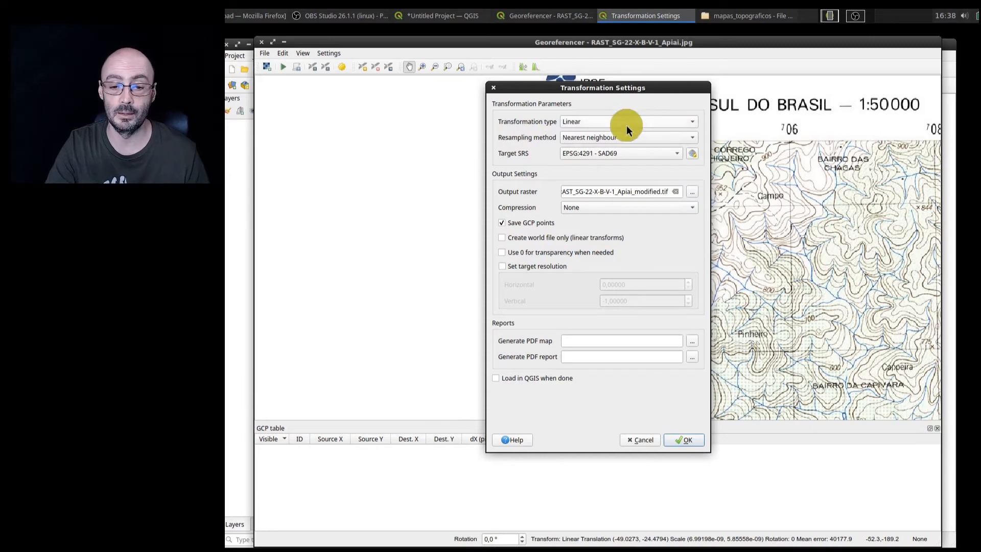
pyautogui.click(628, 121)
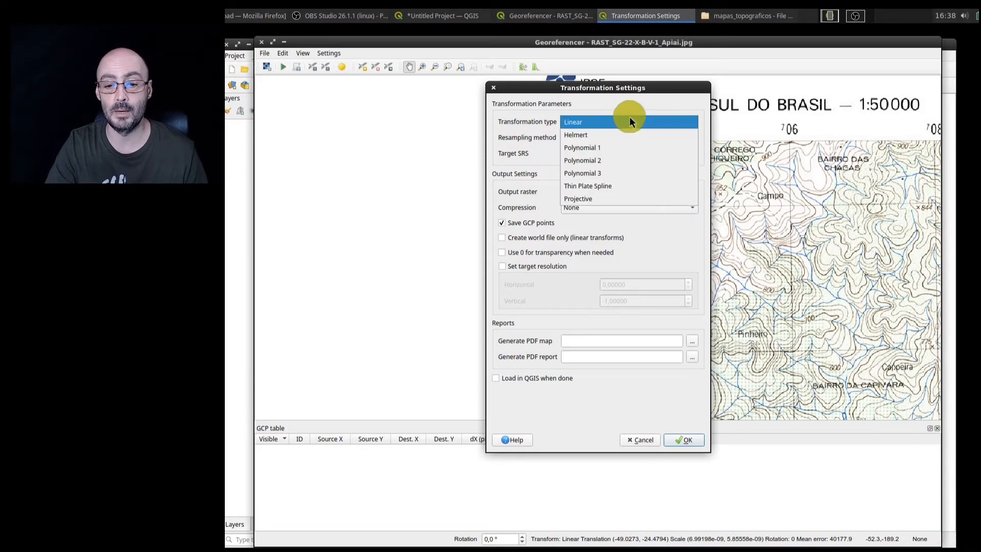
pyautogui.click(548, 106)
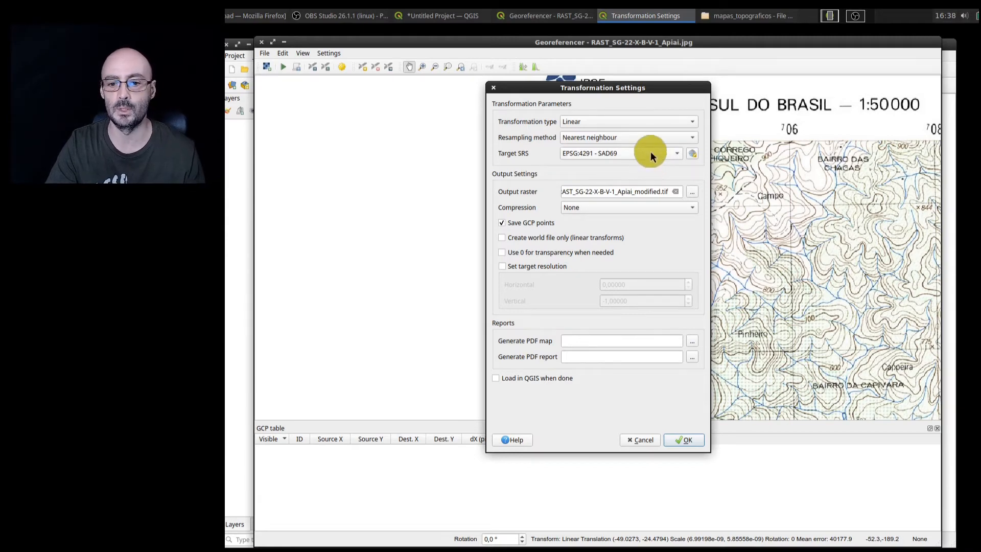
# Filter the coordinate systems by sad69, set the target SRS to SAD69 (EPSG:4291), and enable creating a world file only
pyautogui.click(691, 151)
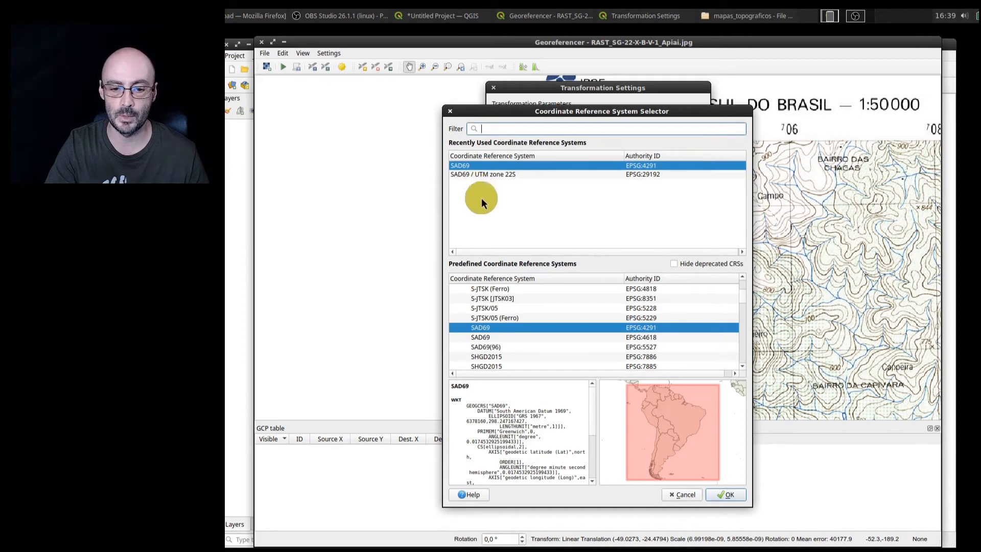
pyautogui.click(500, 130)
pyautogui.write('sad')
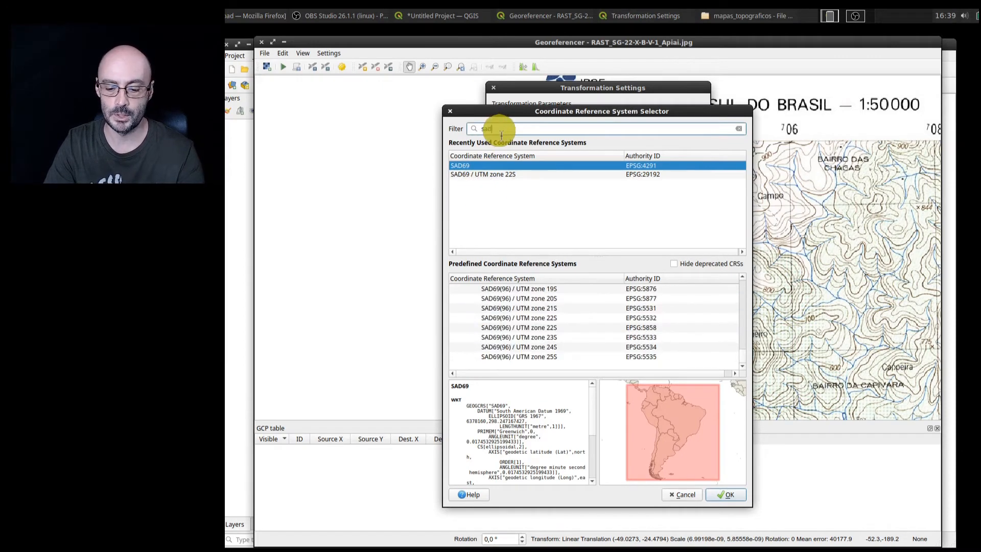
pyautogui.write('69')
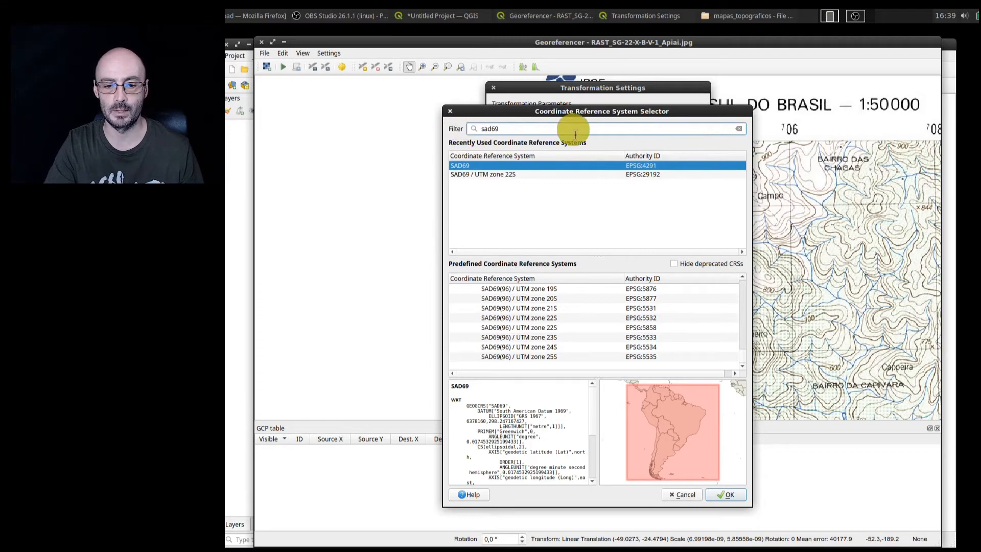
pyautogui.moveTo(741, 356); pyautogui.dragTo(741, 275)
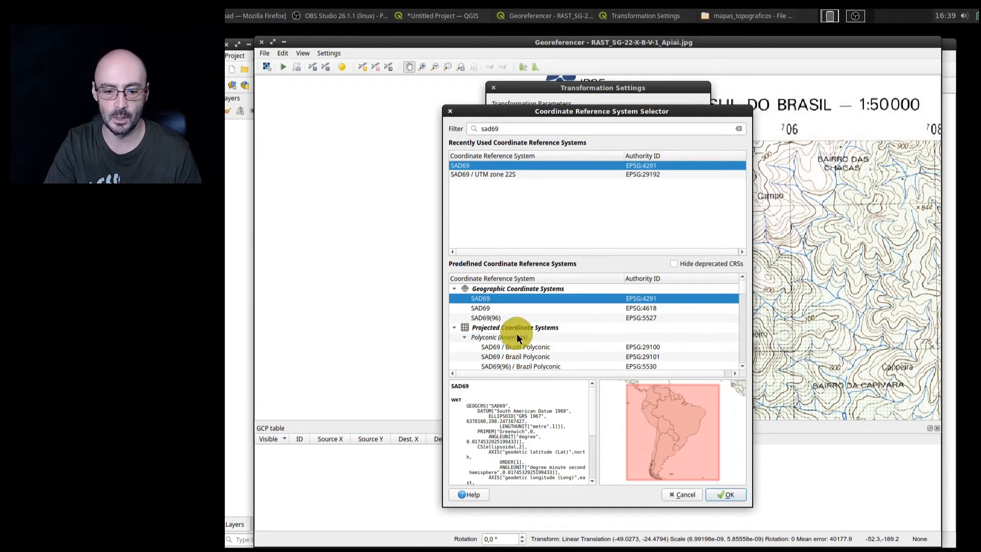
pyautogui.scroll(-1, 743, 287)
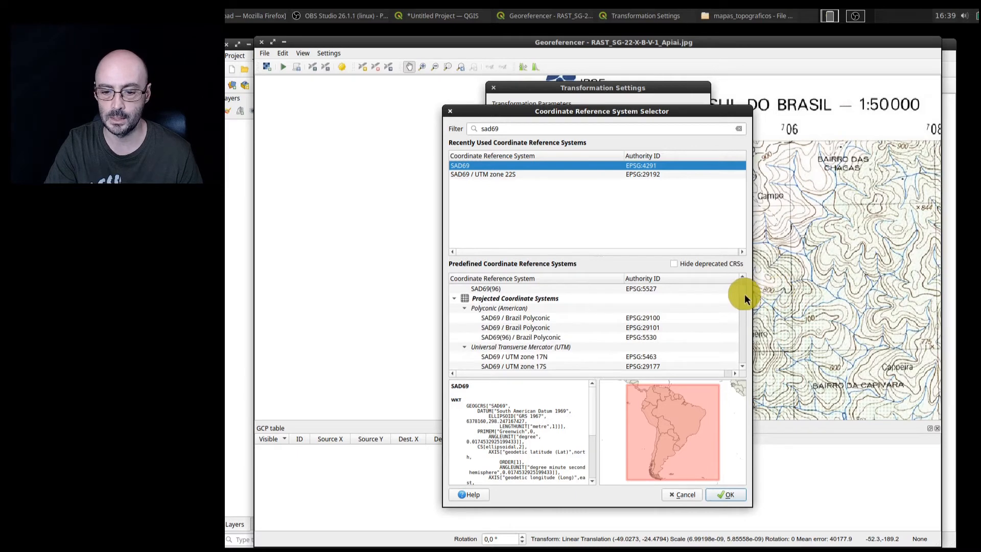
pyautogui.scroll(1, 742, 289)
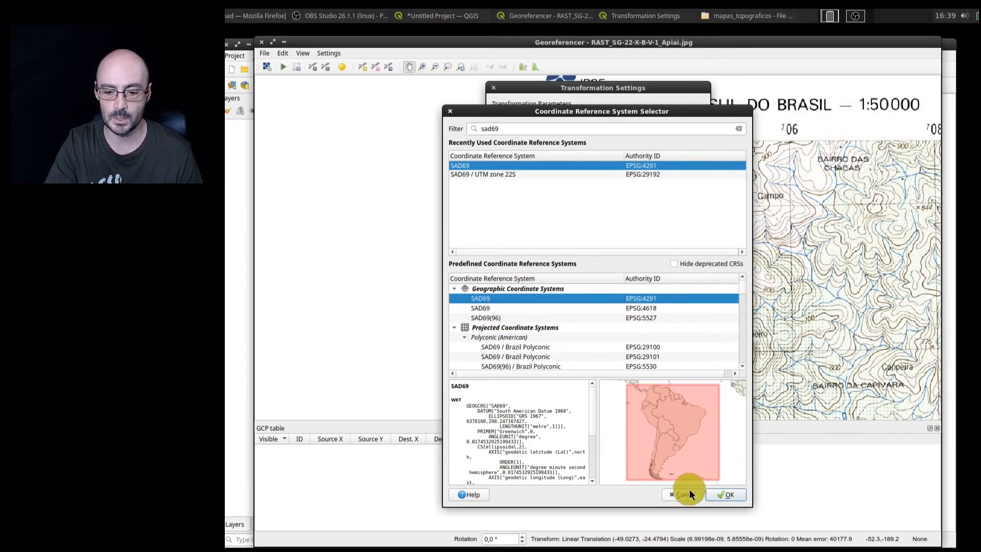
pyautogui.click(725, 493)
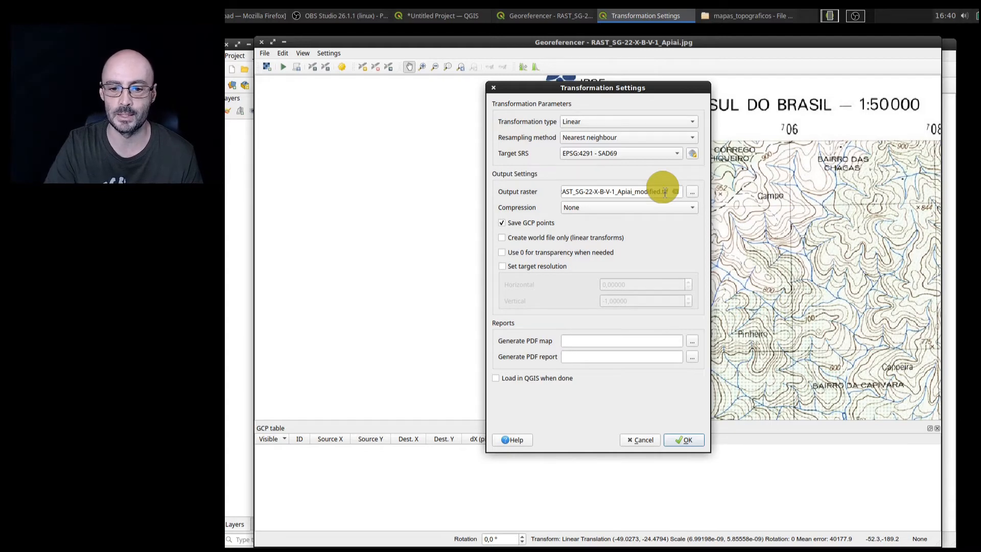
pyautogui.click(610, 238)
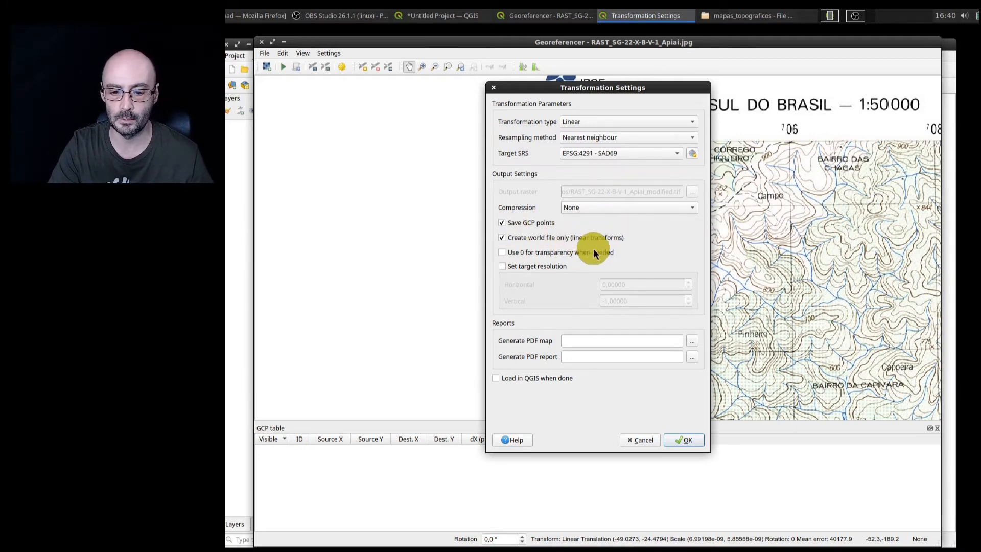
# Apply the chosen transformation settings
pyautogui.click(696, 441)
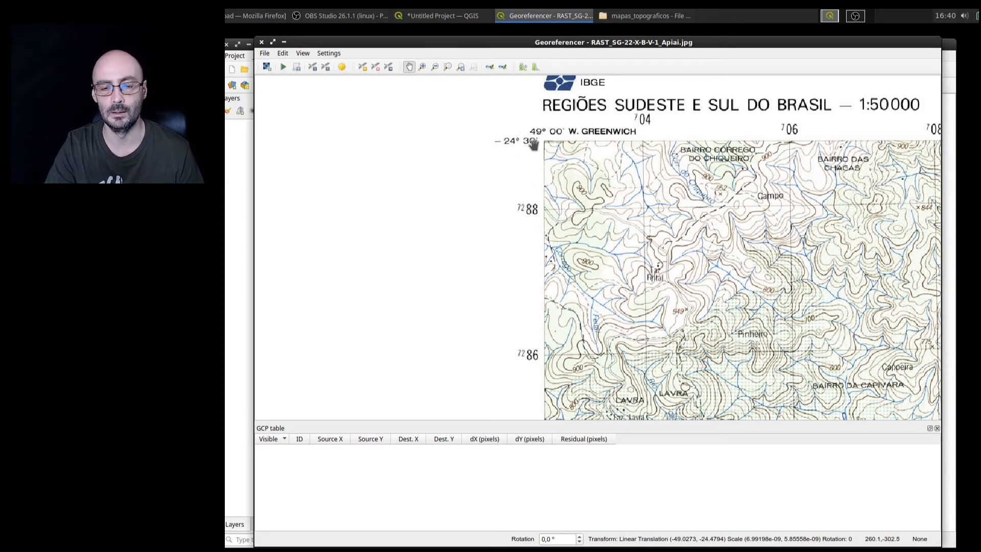
# Examine the map's frame, corner labels and interior grid intersections as possible control point locations
pyautogui.scroll(-5, 554, 182)
pyautogui.scroll(2, 553, 182)
pyautogui.moveTo(486, 175); pyautogui.dragTo(394, 131)
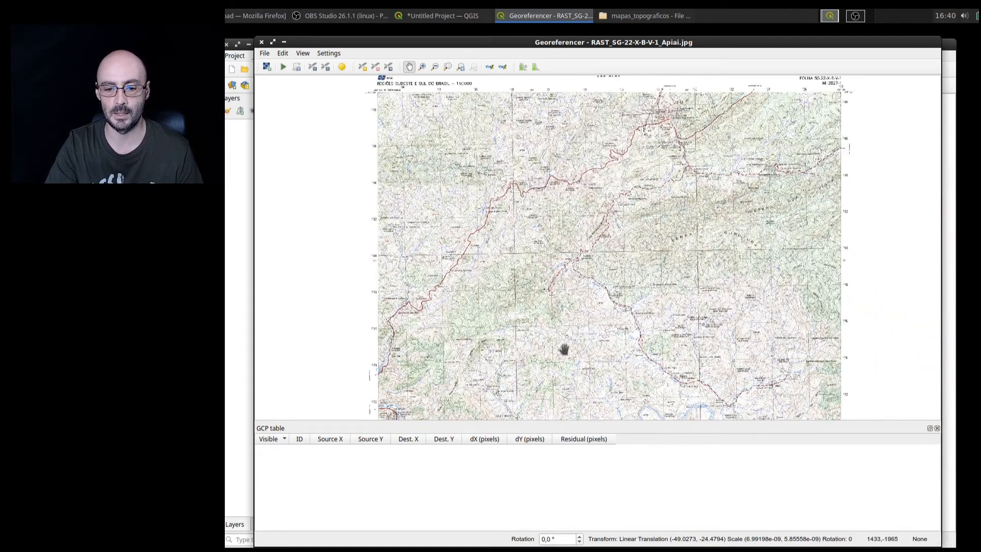
pyautogui.scroll(1, 511, 216)
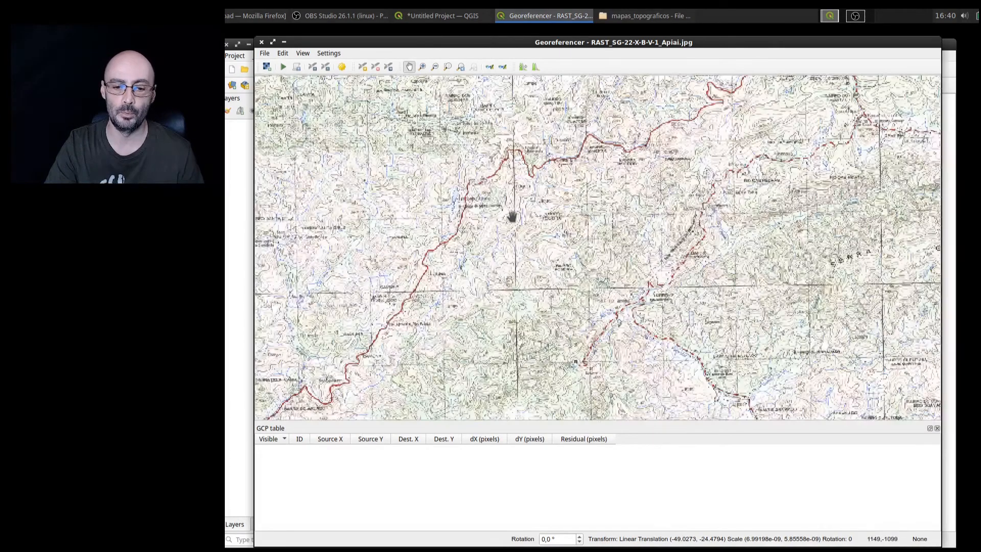
pyautogui.scroll(1, 512, 216)
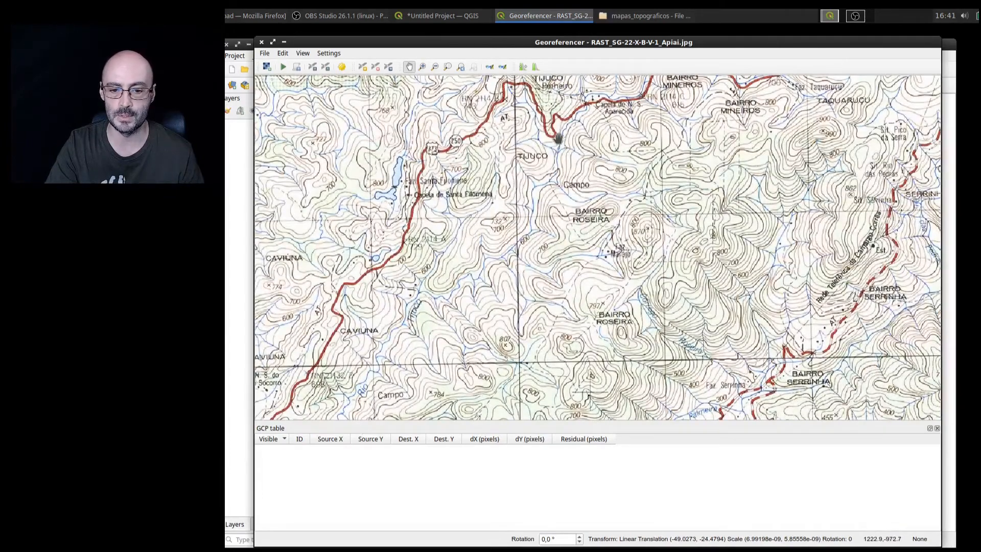
pyautogui.scroll(-1, 570, 171)
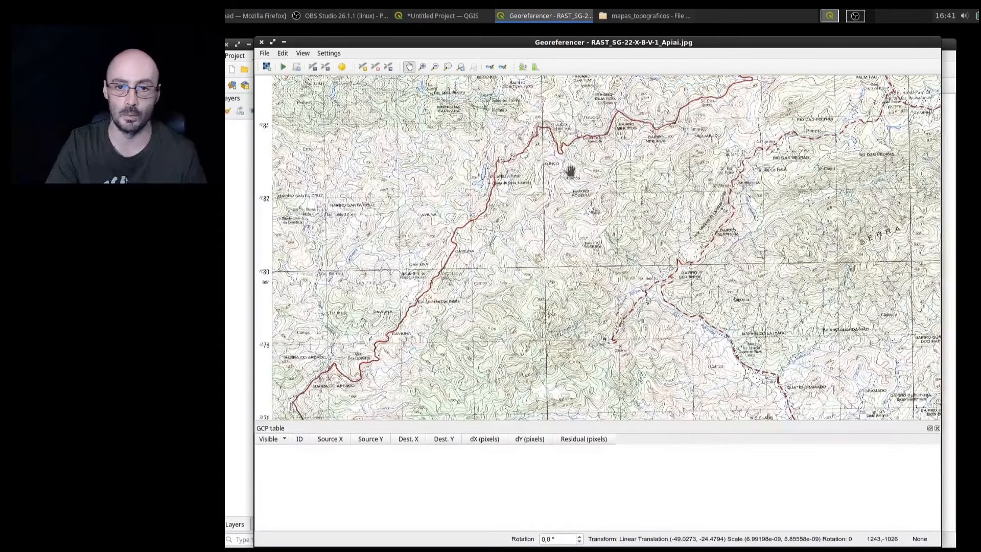
pyautogui.scroll(-1, 570, 170)
pyautogui.scroll(-1, 564, 151)
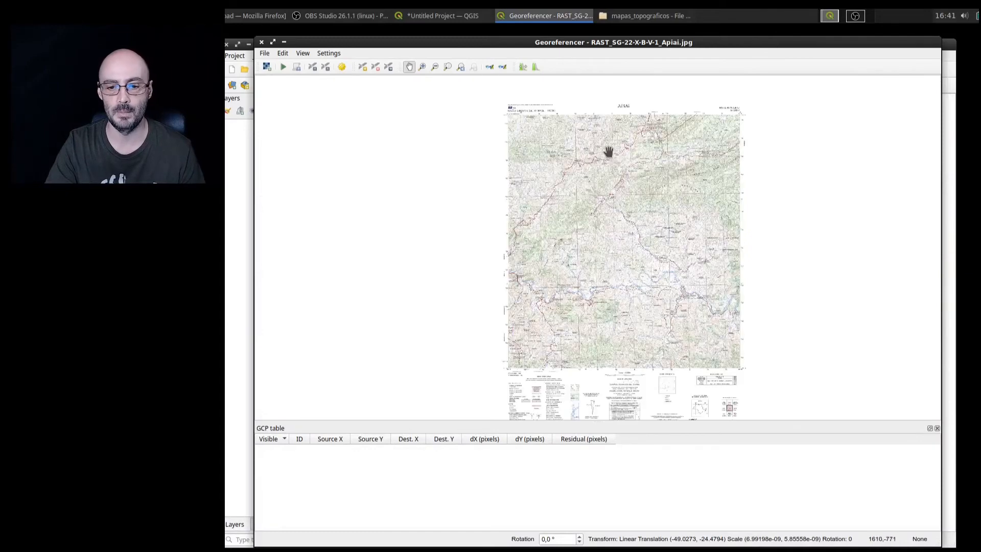
pyautogui.moveTo(608, 151); pyautogui.dragTo(590, 211)
pyautogui.scroll(1, 503, 191)
pyautogui.scroll(1, 502, 191)
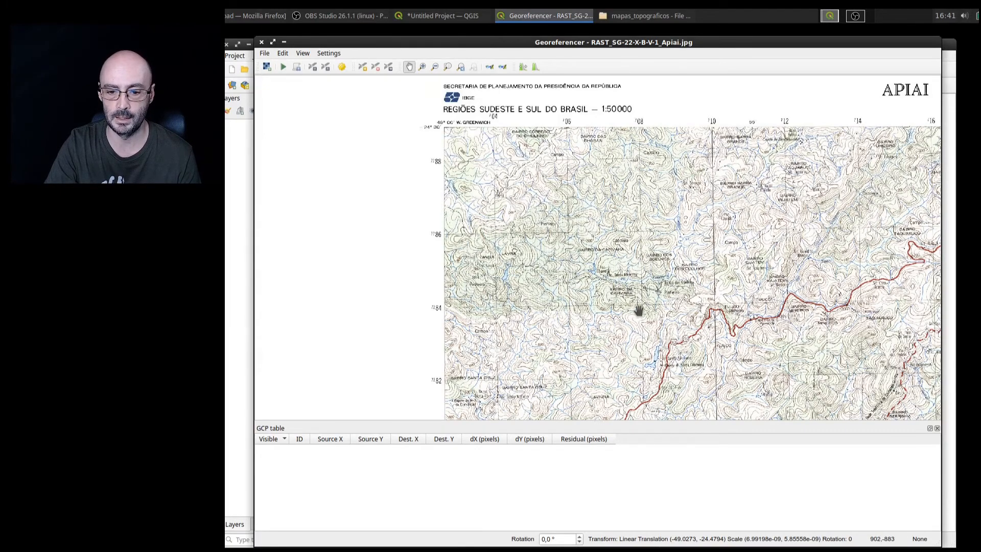
pyautogui.scroll(4, 644, 315)
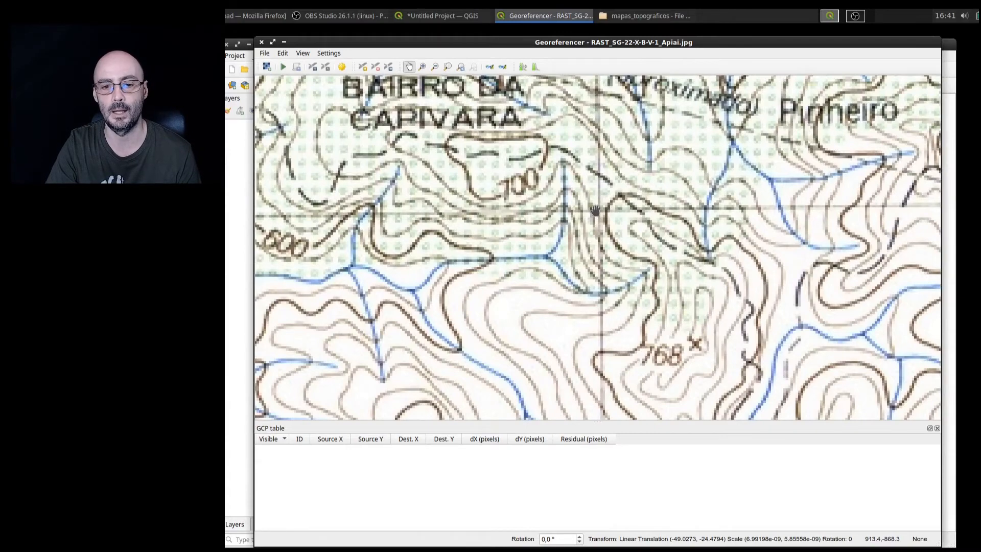
pyautogui.scroll(-6, 595, 209)
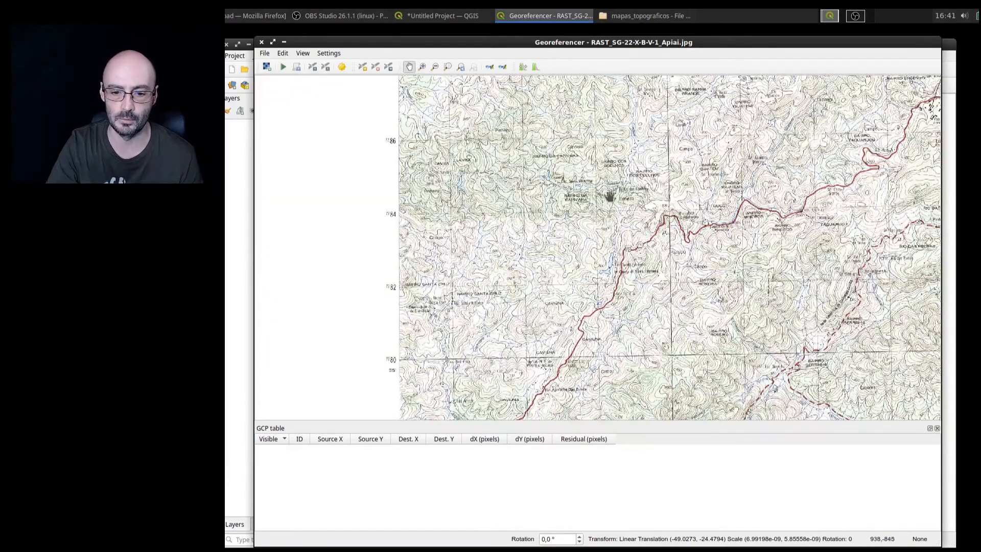
pyautogui.moveTo(608, 197); pyautogui.dragTo(654, 312)
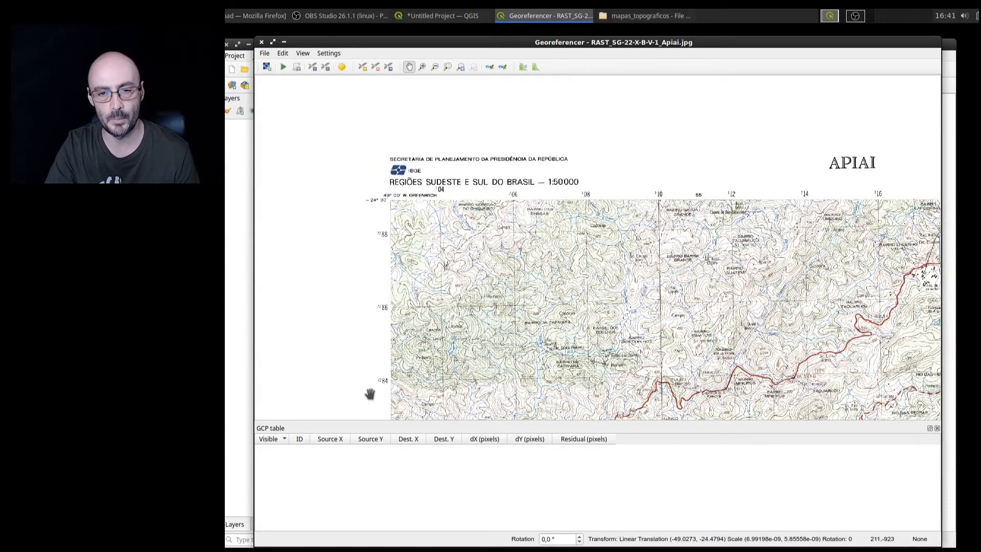
# Place a control point on the northwest corner of the map frame, at 49° 00' W and 24° 30' S
pyautogui.scroll(2, 395, 205)
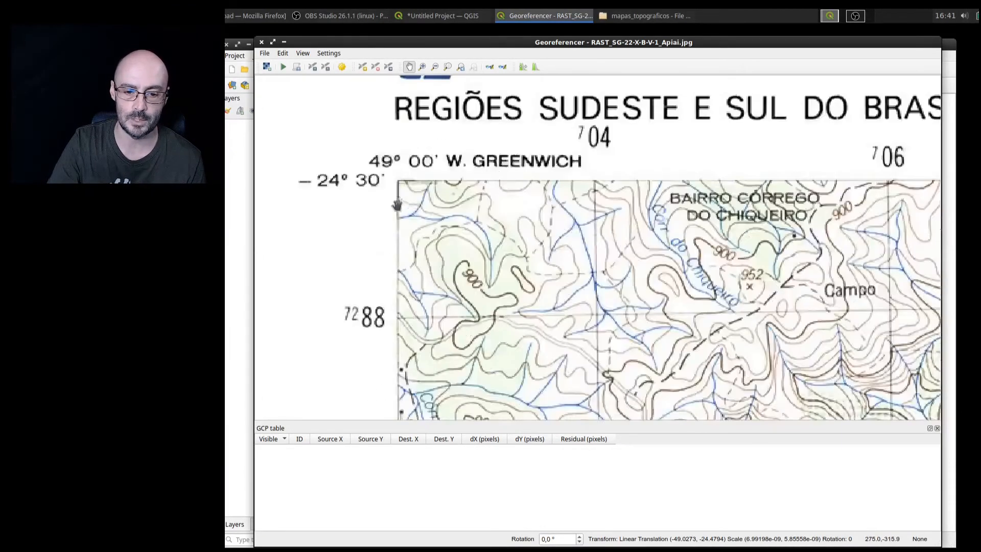
pyautogui.moveTo(407, 196); pyautogui.dragTo(597, 263)
pyautogui.scroll(1, 597, 263)
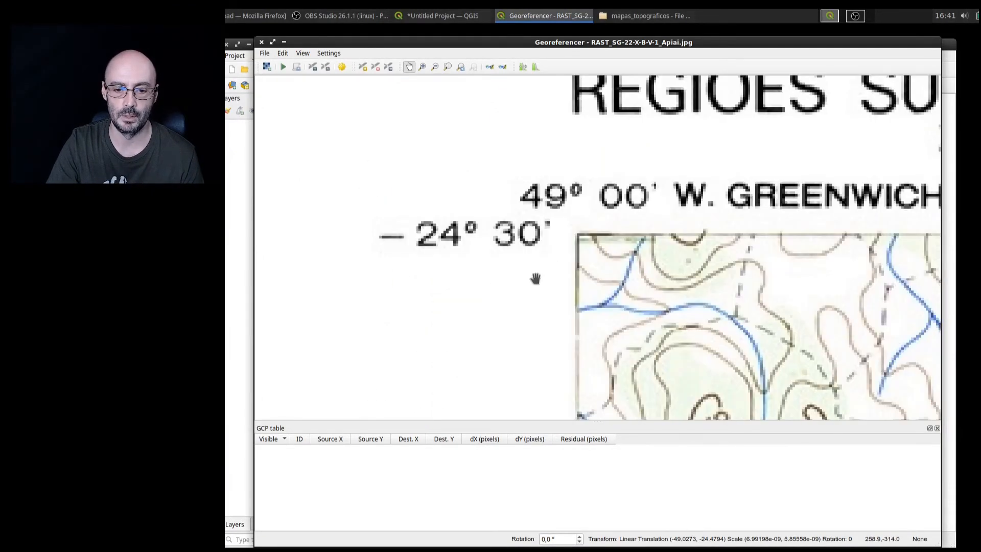
pyautogui.click(363, 69)
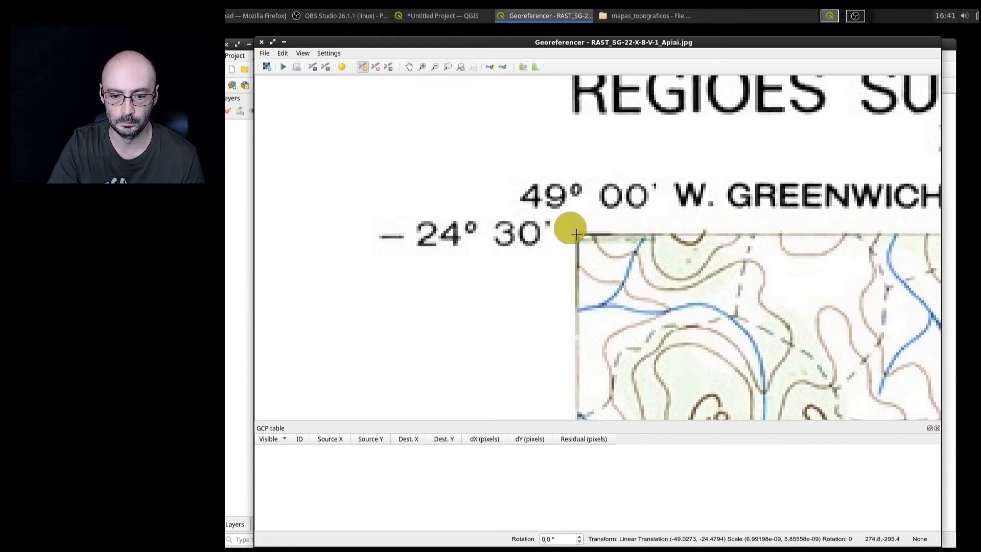
pyautogui.click(576, 234)
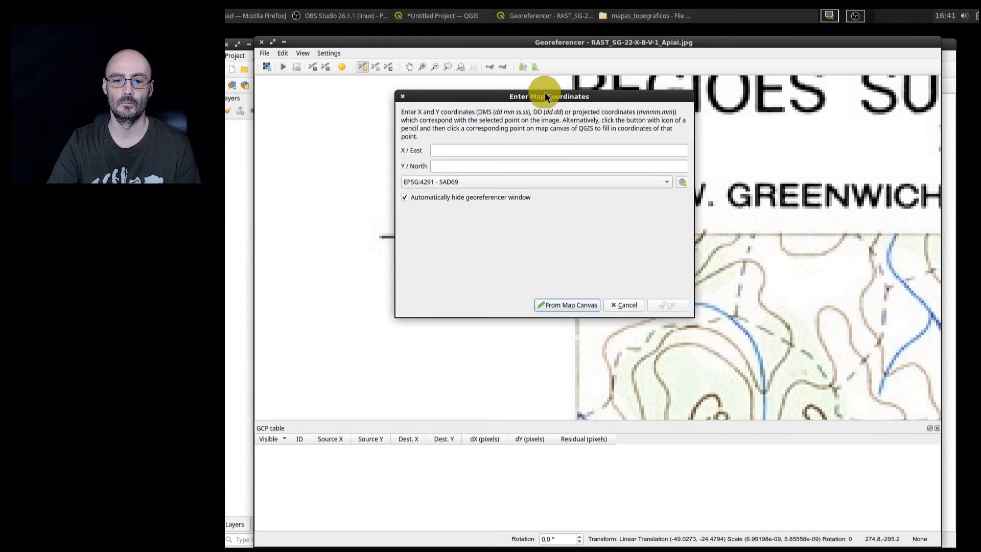
# Assign map coordinates X -49 and Y 24.5 in EPSG:4291 - SAD69 to the northwest corner point
pyautogui.moveTo(544, 96); pyautogui.dragTo(507, 301)
pyautogui.click(415, 354)
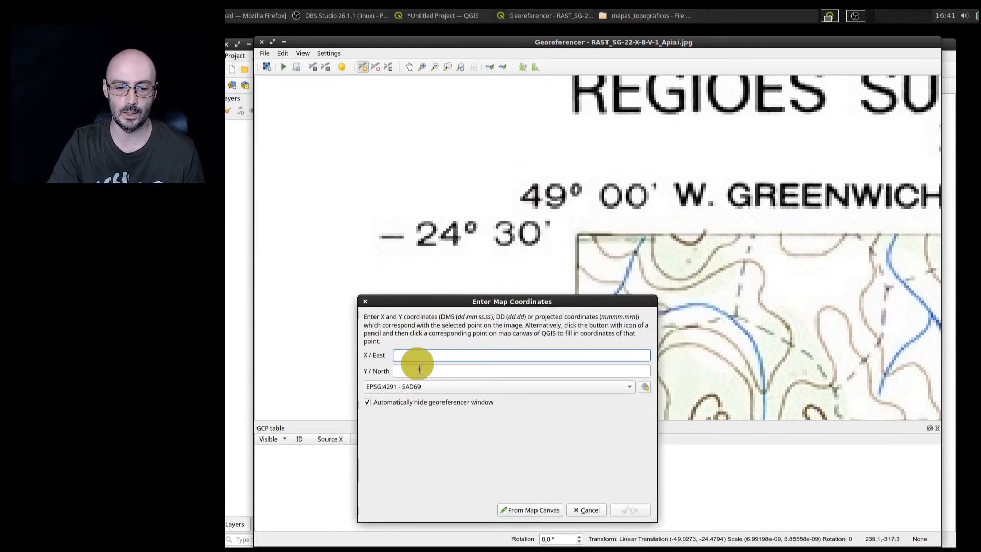
pyautogui.write('-49')
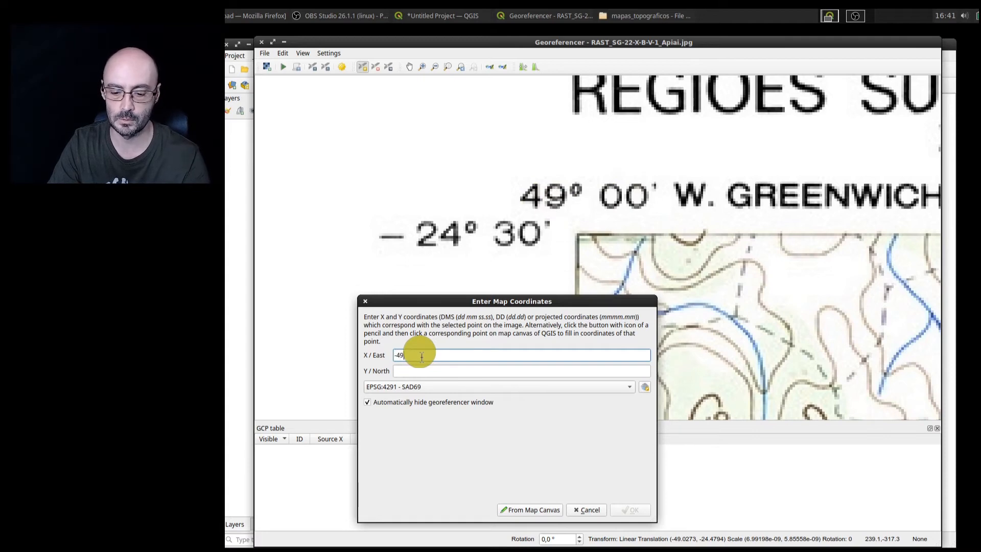
pyautogui.click(409, 370)
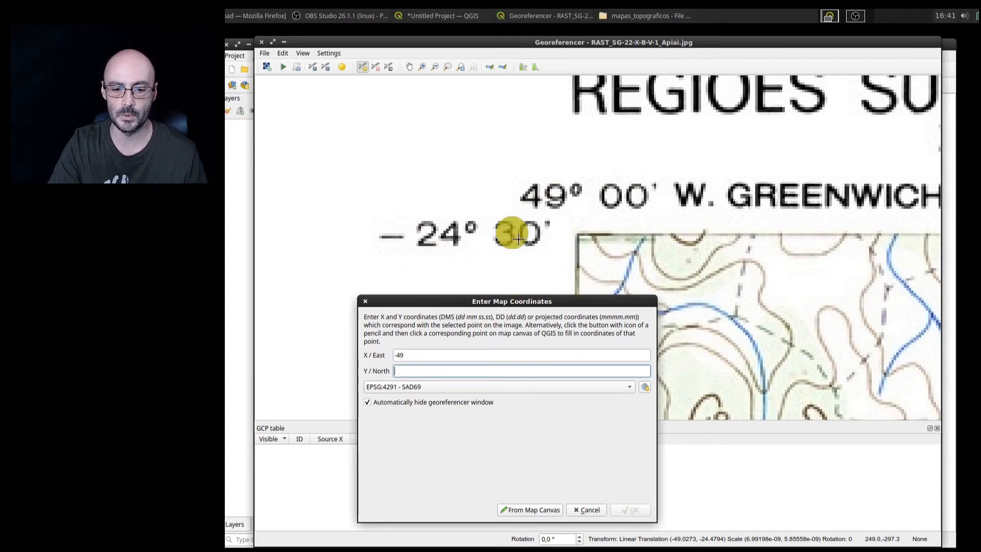
pyautogui.write('-24')
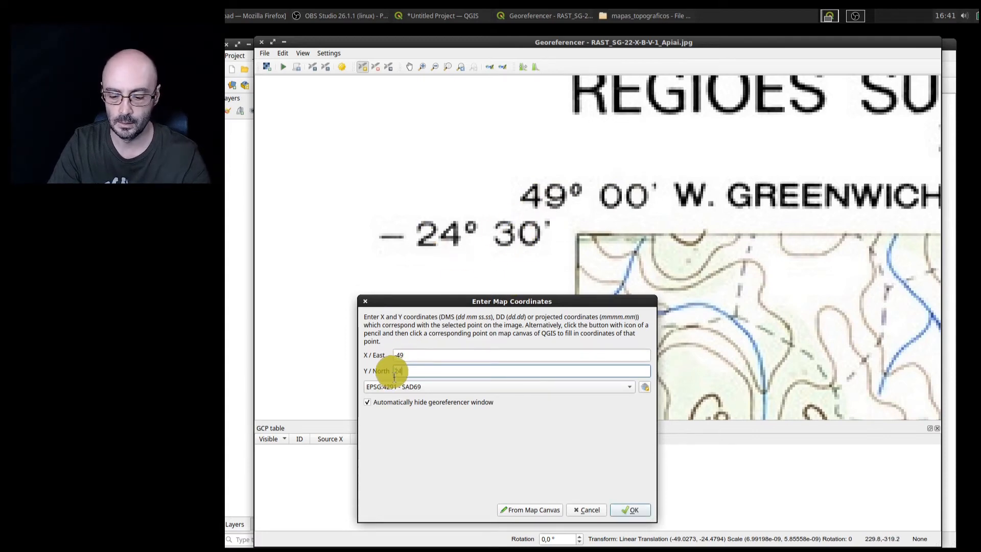
pyautogui.write('.5')
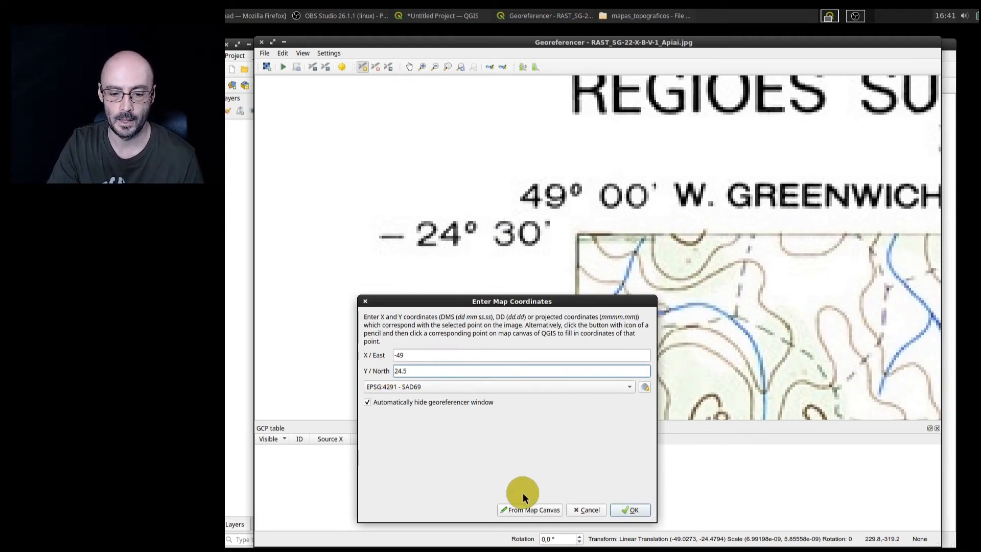
pyautogui.moveTo(557, 302); pyautogui.dragTo(538, 108)
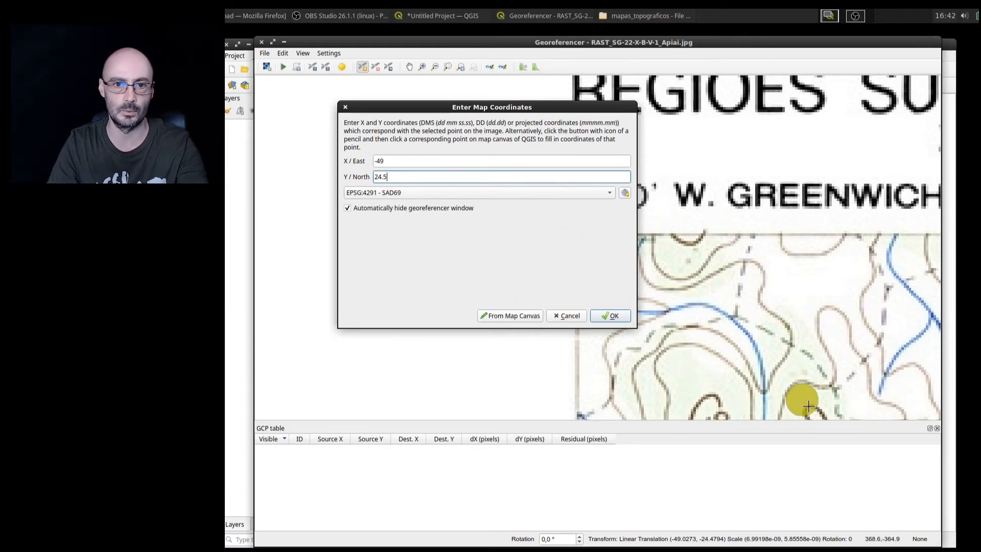
pyautogui.click(610, 314)
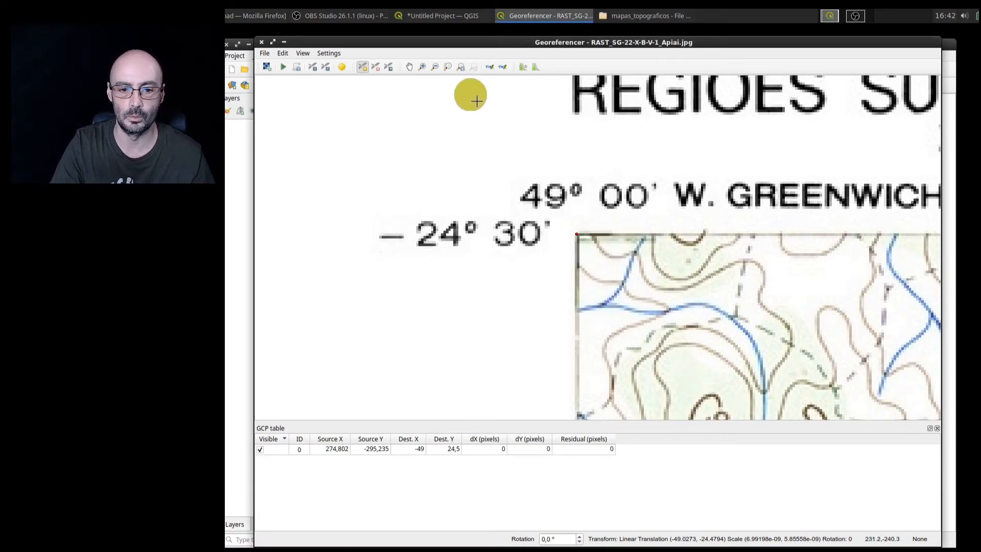
# Add a control point on the northeast corner of the map frame with coordinates X -48.74 and Y -24.5
pyautogui.click(447, 67)
pyautogui.click(363, 66)
pyautogui.click(624, 272)
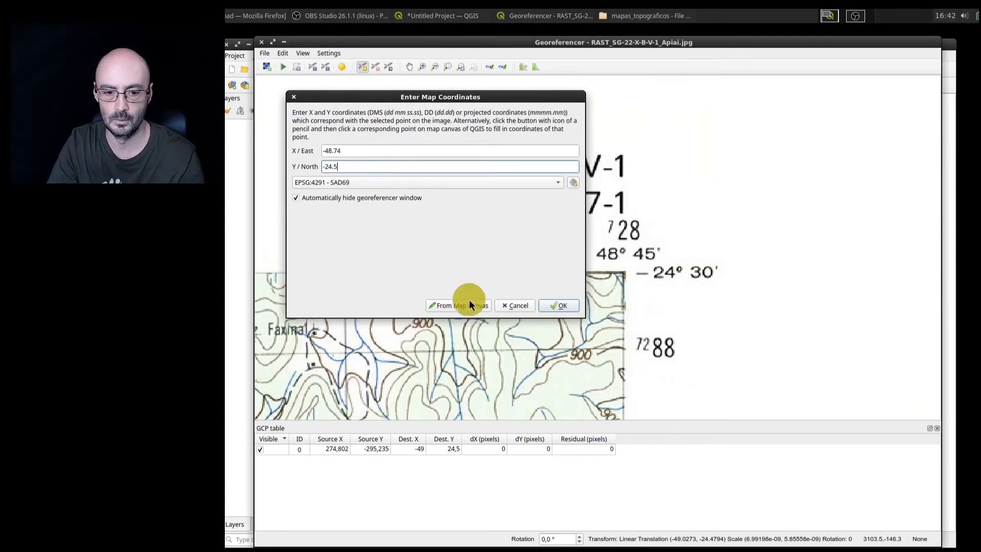
pyautogui.click(562, 301)
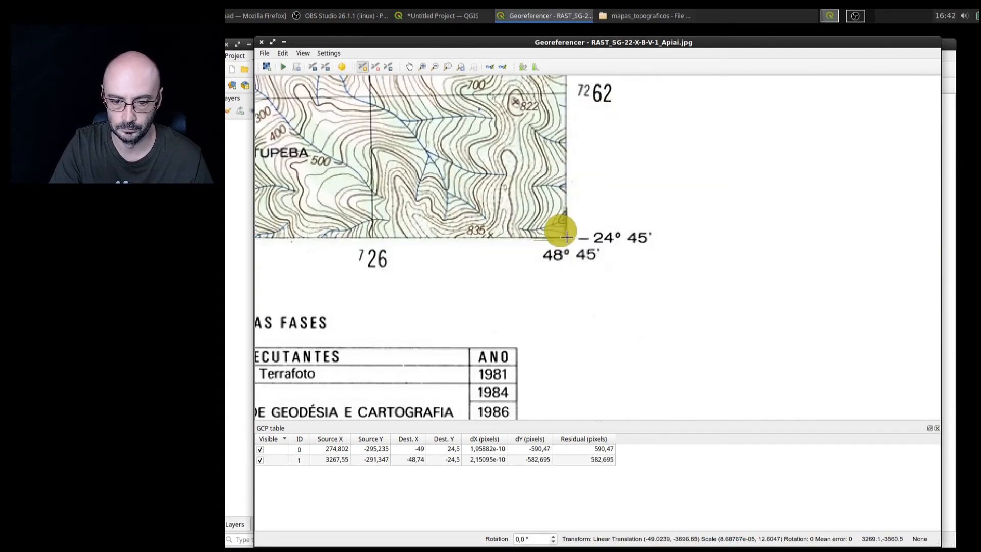
# Add a control point on the southeast corner of the map frame with coordinates X -48.75 and Y -24.75
pyautogui.click(566, 236)
pyautogui.write('-48.75')
pyautogui.click(416, 164)
pyautogui.write('-24.75')
pyautogui.click(562, 303)
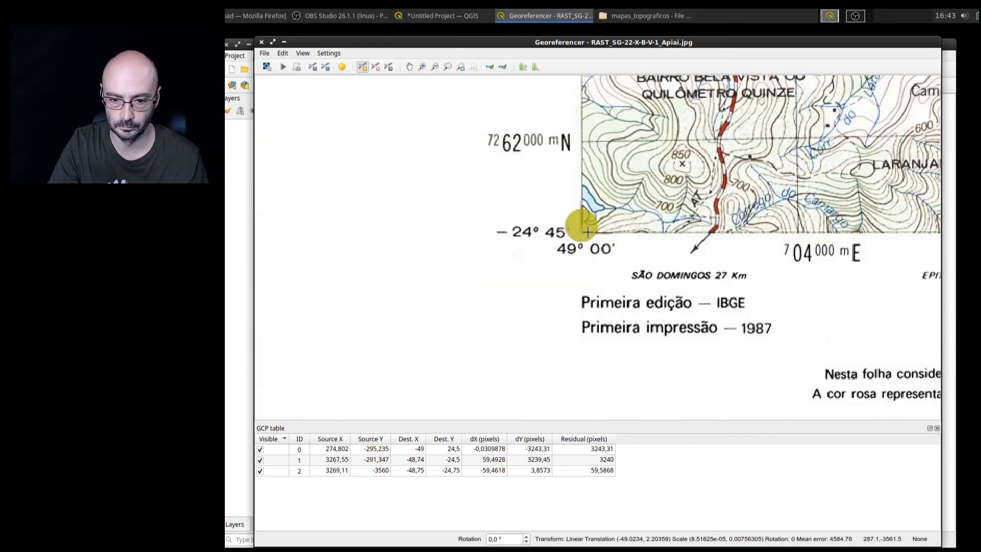
# Add a control point on the southwest corner of the map frame with coordinates X -49 and Y -24.75
pyautogui.click(581, 220)
pyautogui.write('-49')
pyautogui.press('Return')
# Check the northeast corner's control point and correct its destination X to -48.75 in the GCP table
pyautogui.click(447, 67)
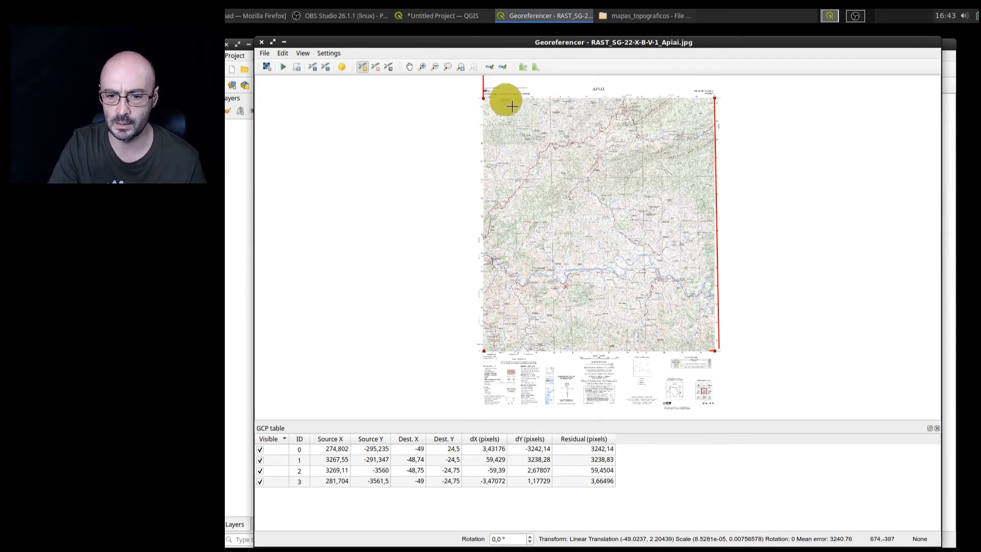
pyautogui.click(422, 67)
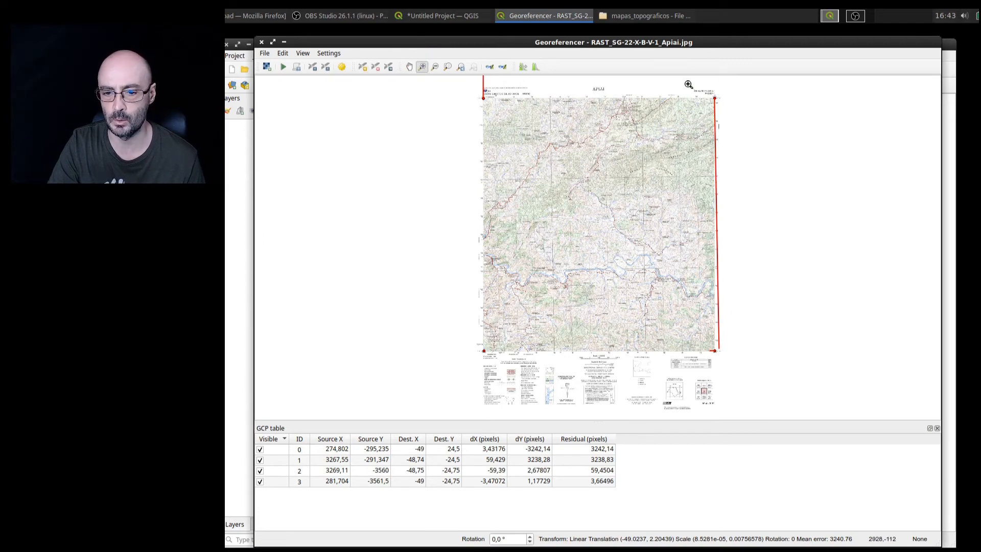
pyautogui.moveTo(688, 85); pyautogui.dragTo(732, 120)
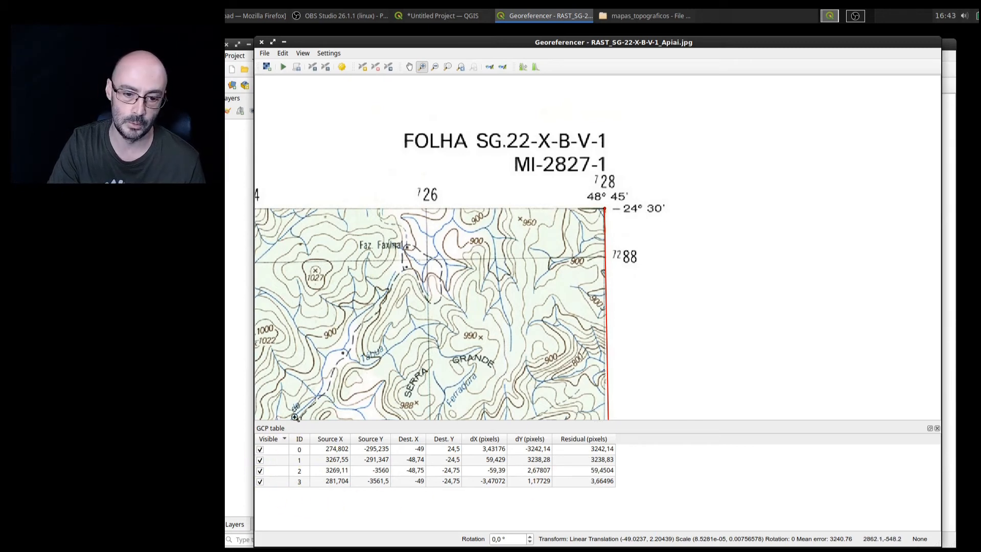
pyautogui.doubleClick(417, 460)
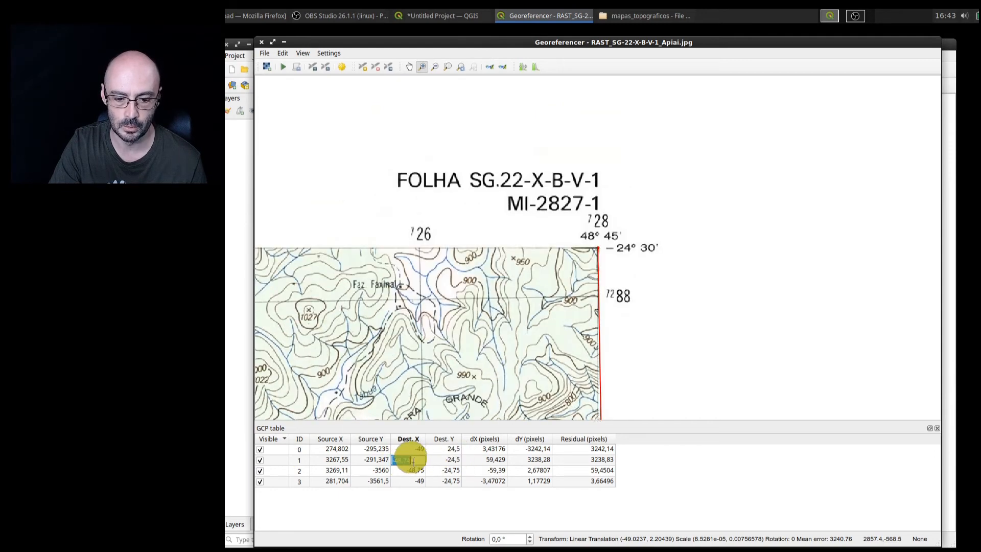
pyautogui.write('-48.7')
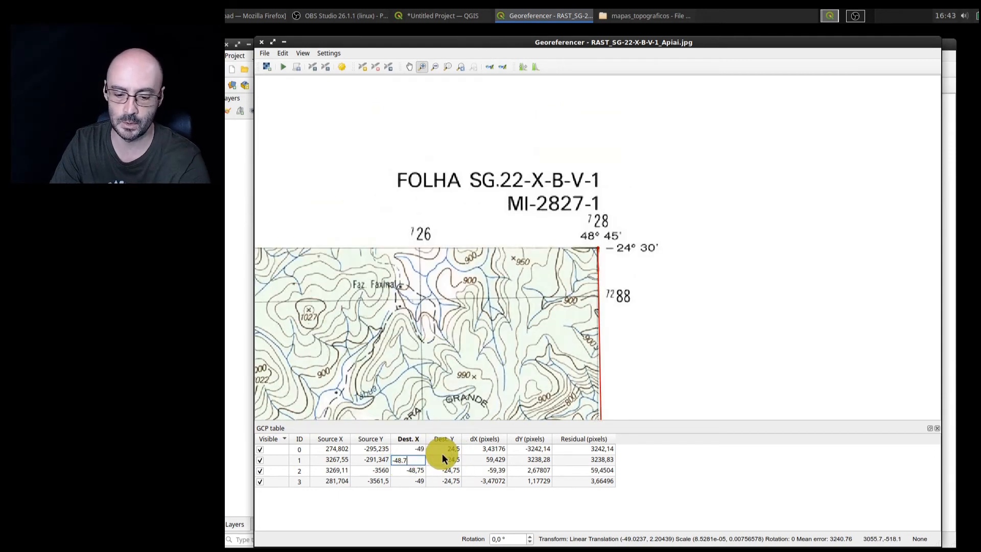
pyautogui.click(446, 460)
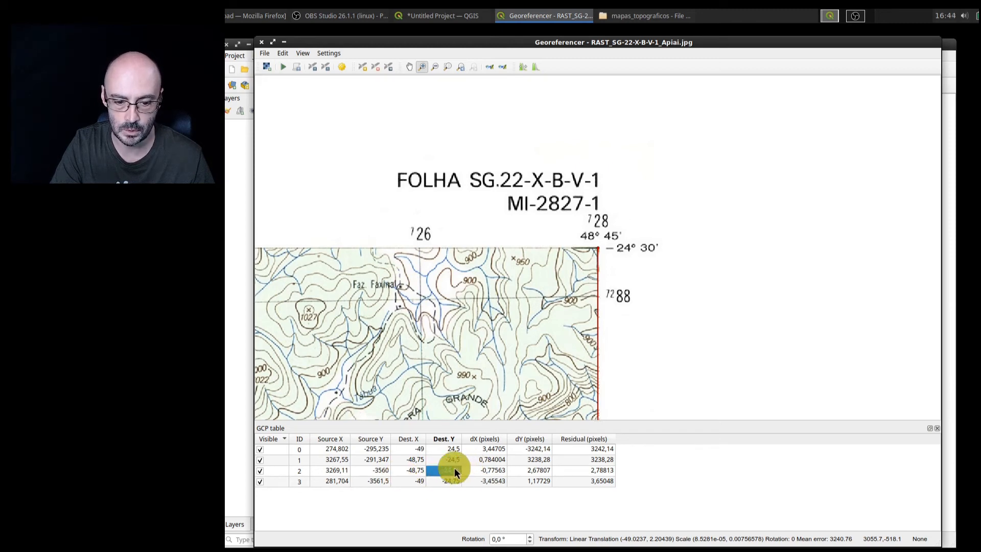
# Check the remaining corner points and correct the northwest control point's destination Y to -24.5 in the GCP table
pyautogui.click(400, 64)
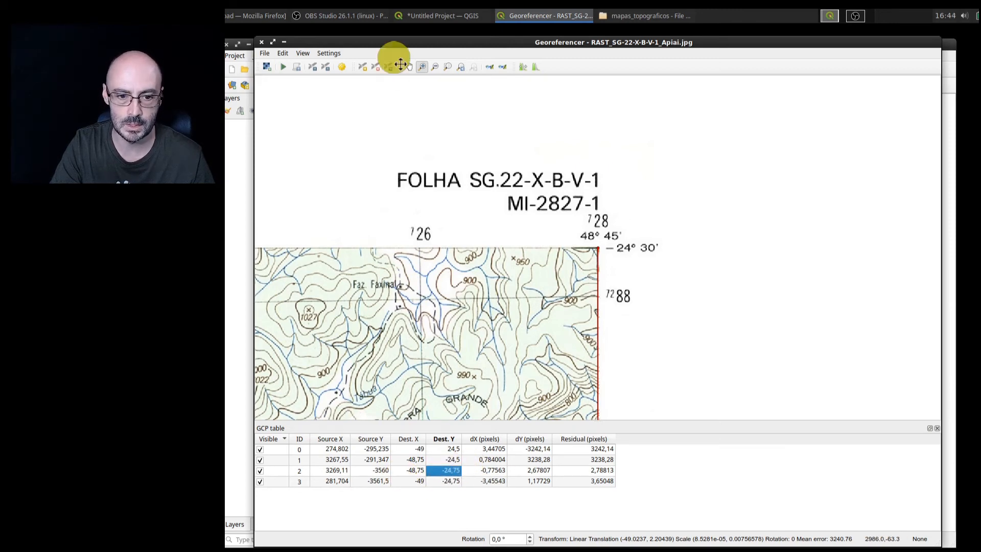
pyautogui.click(461, 67)
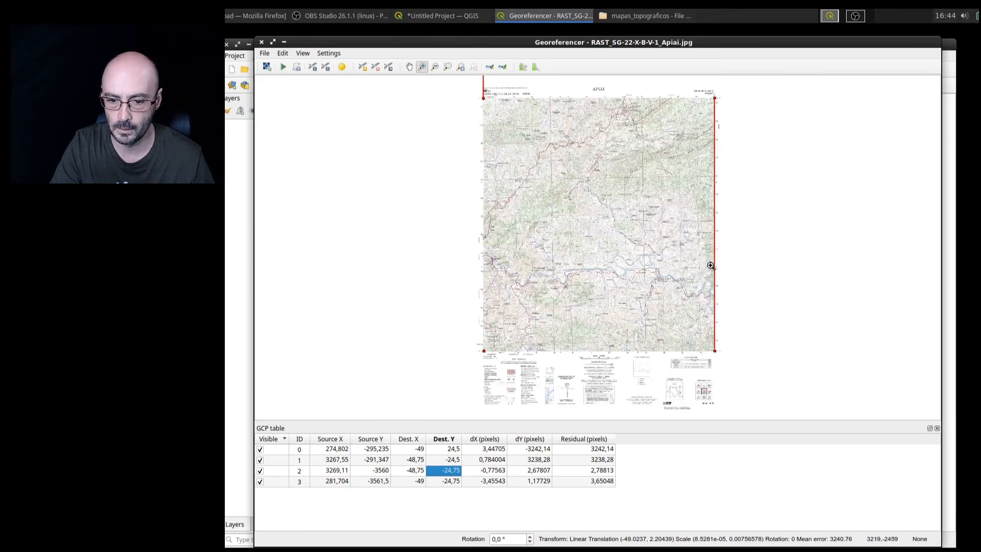
pyautogui.moveTo(707, 333); pyautogui.dragTo(729, 361)
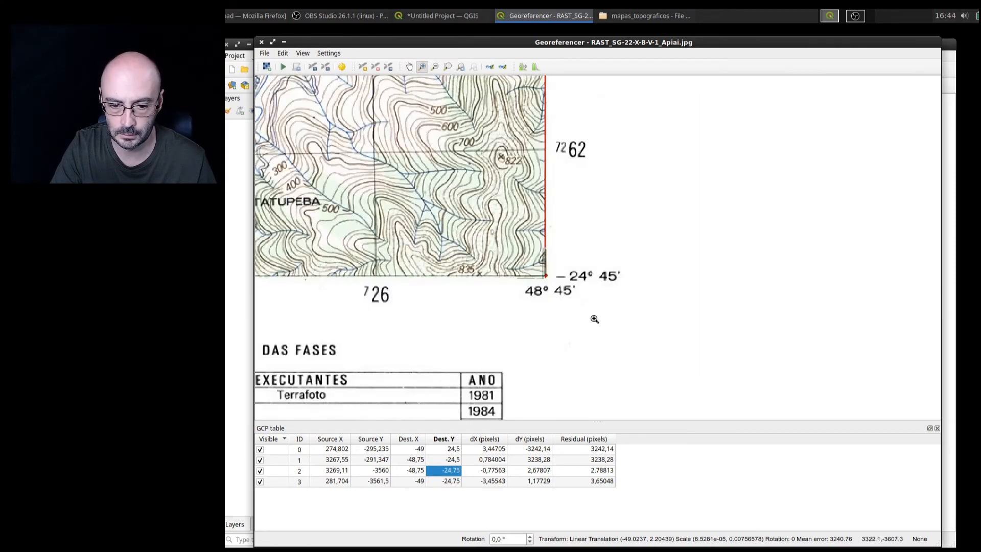
pyautogui.click(538, 445)
pyautogui.doubleClick(438, 452)
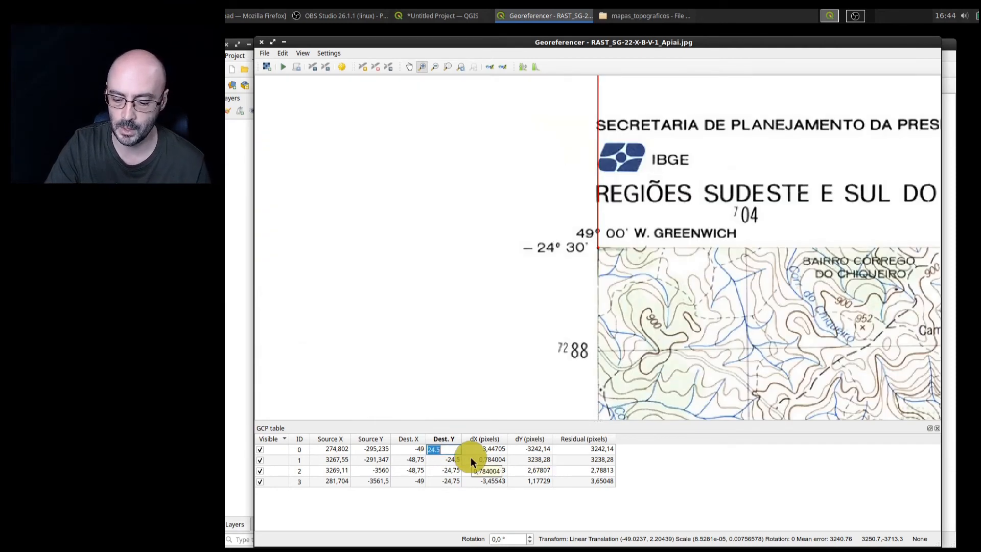
pyautogui.press('Home')
pyautogui.write('-')
pyautogui.press('Return')
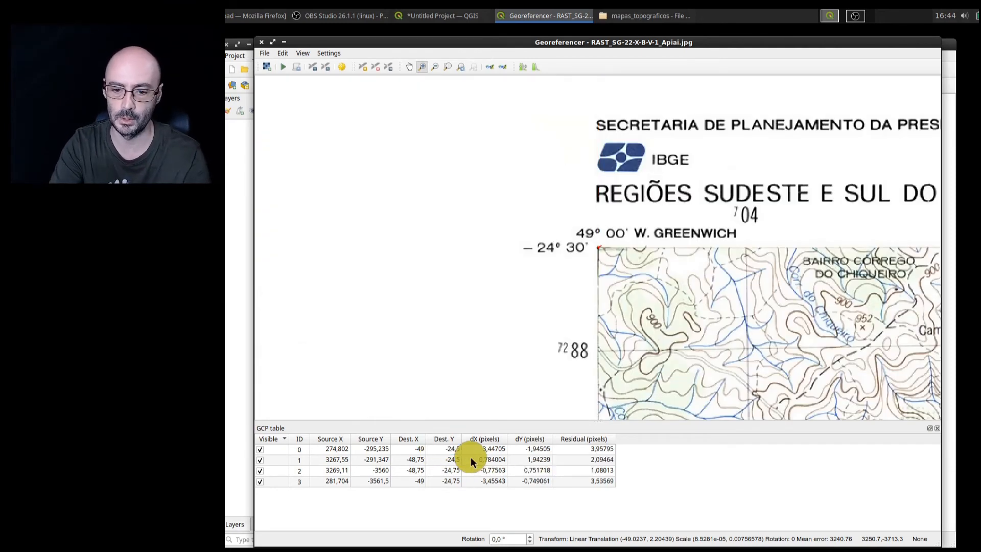
# Run the georeferencing of the Apiaí map and return to the main QGIS project window
pyautogui.click(447, 67)
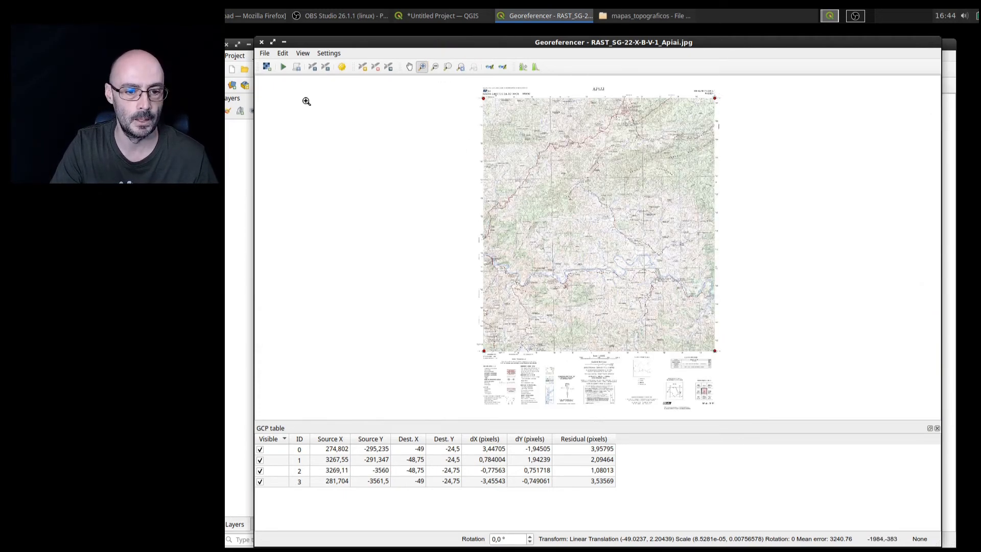
pyautogui.click(284, 68)
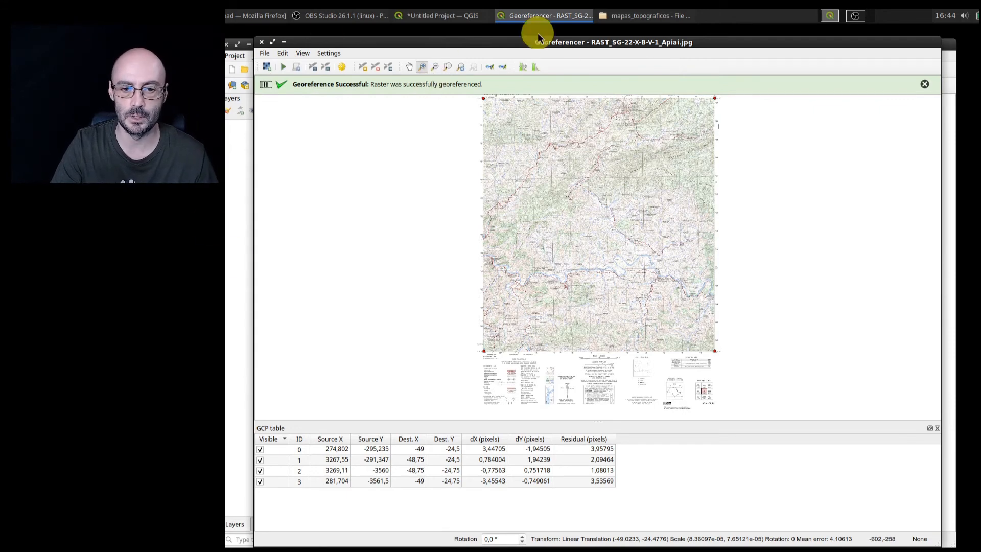
pyautogui.click(451, 23)
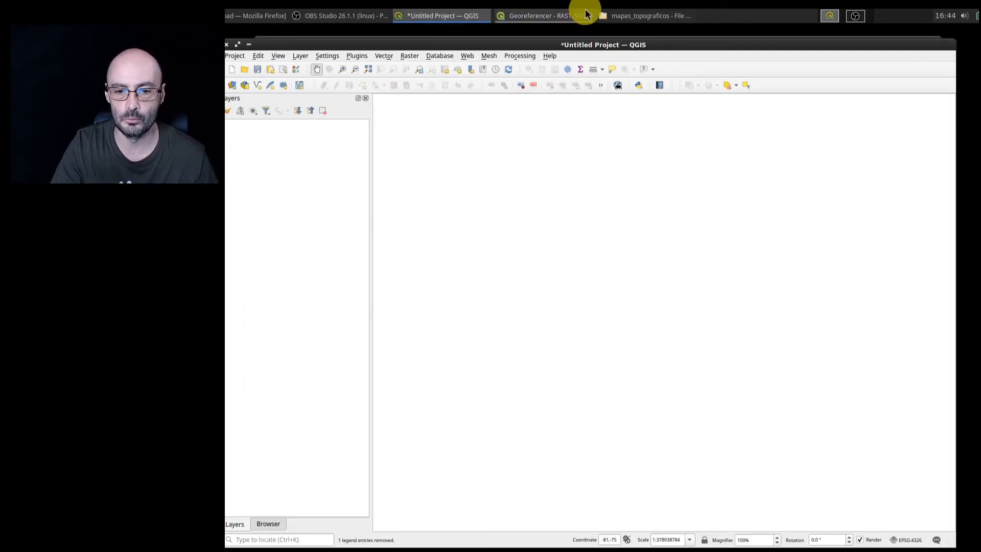
# Switch to the file manager and open the world file RAST_SG-22-X-B-V-1_Apiai.wld in the Mousepad text editor
pyautogui.click(624, 15)
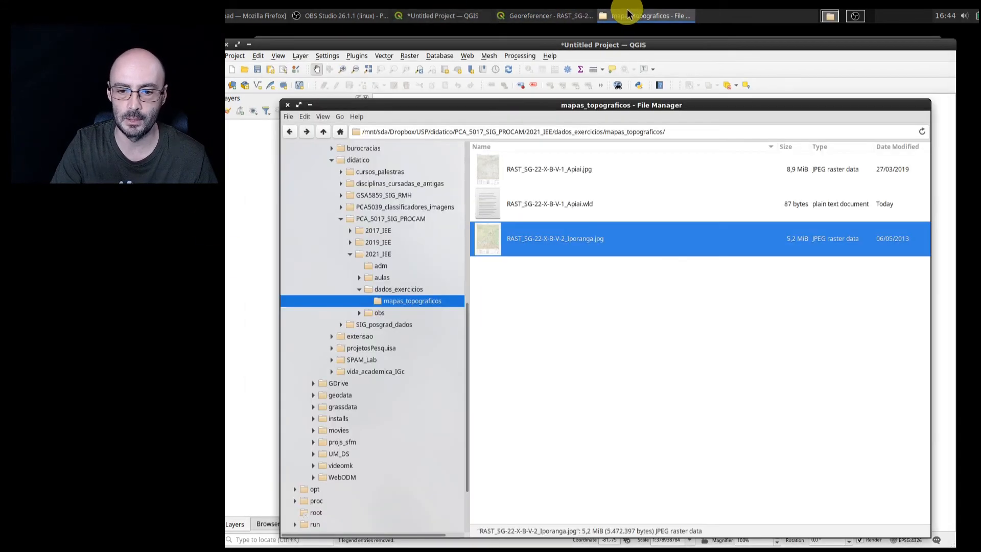
pyautogui.click(574, 168)
pyautogui.click(585, 205)
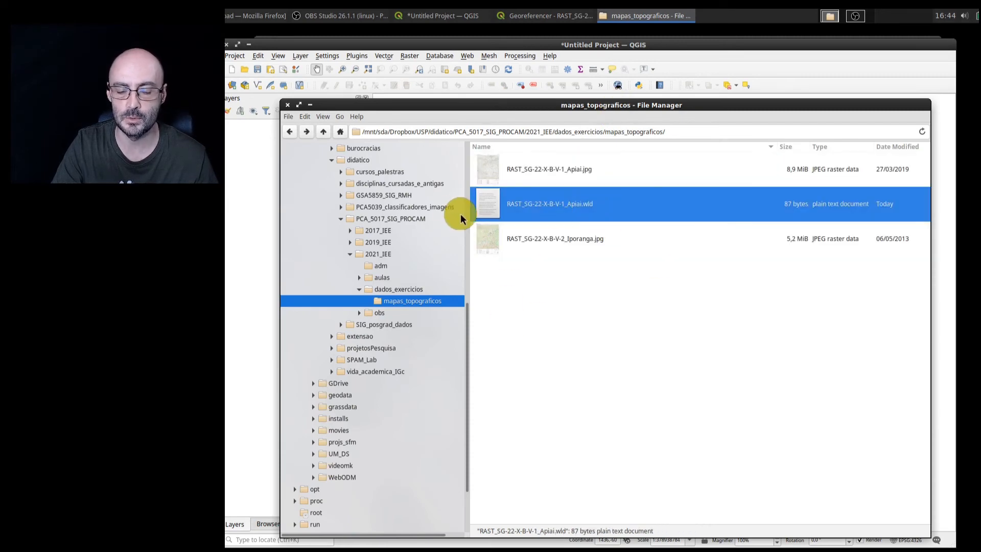
pyautogui.rightClick(591, 203)
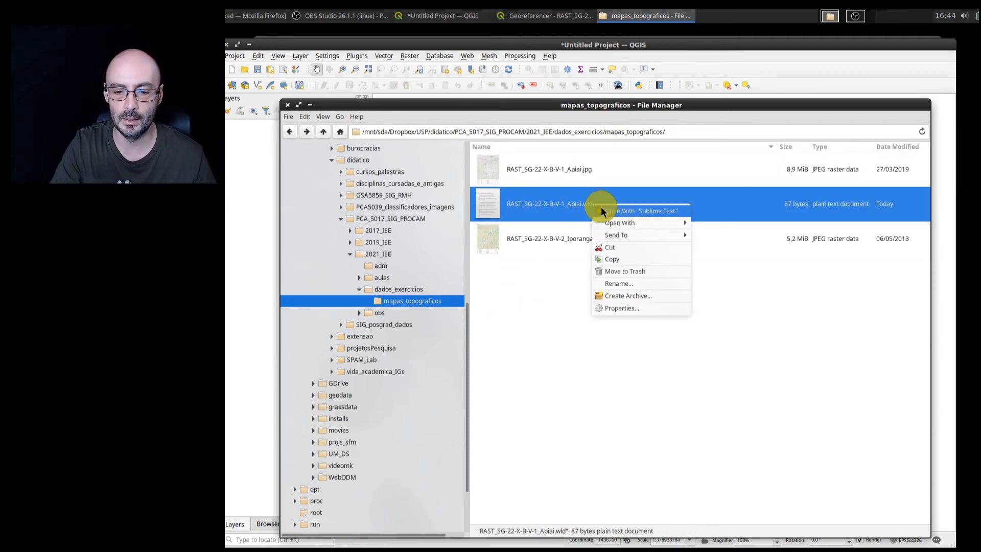
pyautogui.moveTo(638, 221)
pyautogui.click(735, 220)
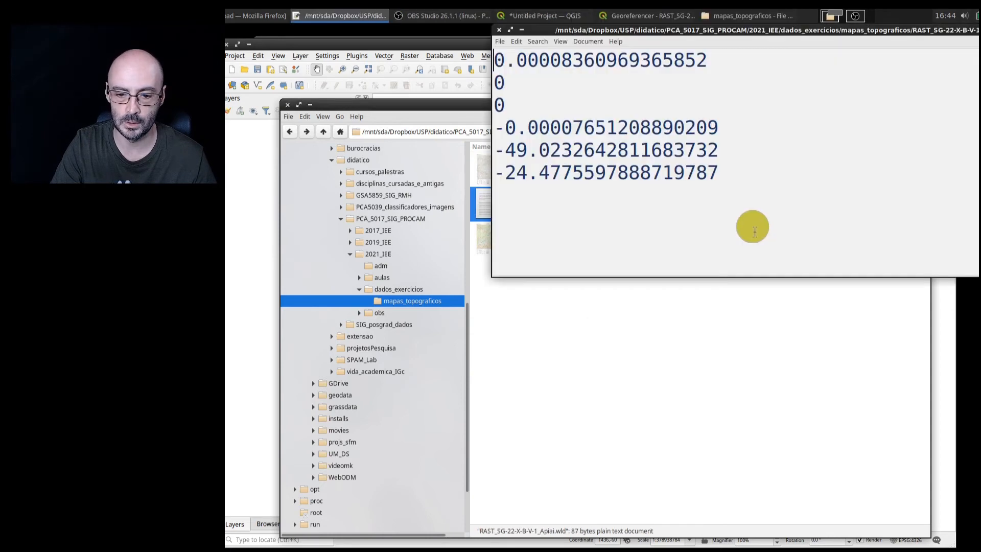
# Examine the pixel size, rotation and origin coordinate lines of the Apiaí world file and close it
pyautogui.moveTo(672, 33); pyautogui.dragTo(445, 144)
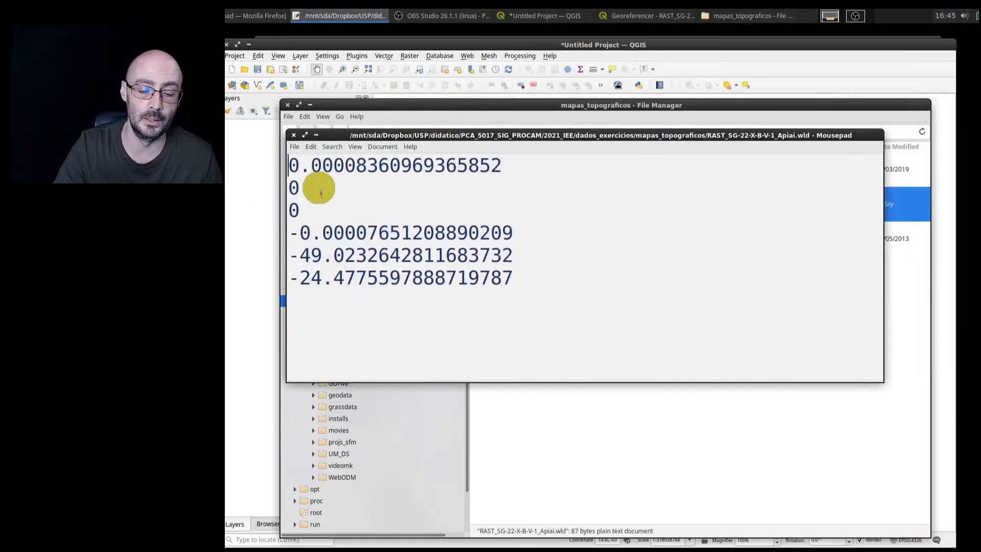
pyautogui.moveTo(299, 162); pyautogui.dragTo(521, 175)
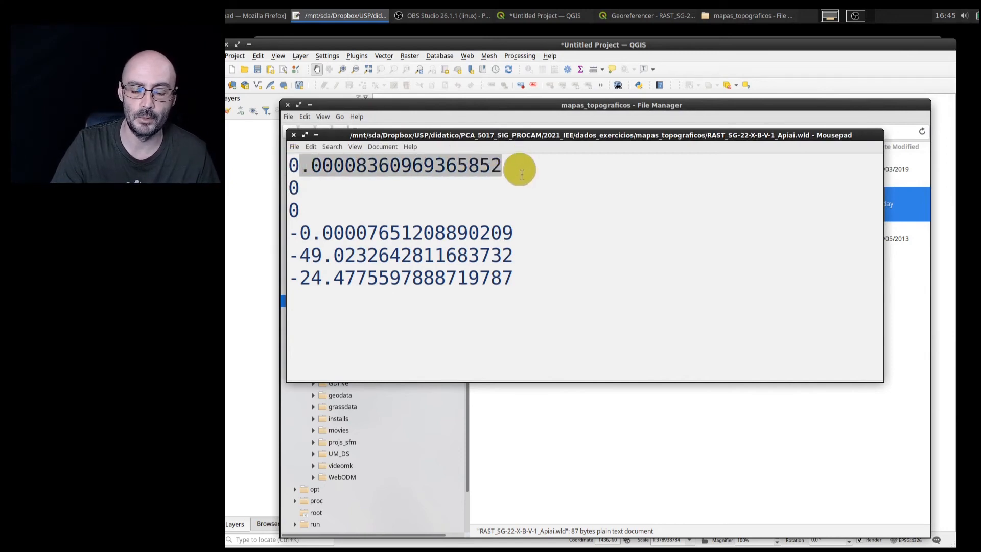
pyautogui.click(521, 175)
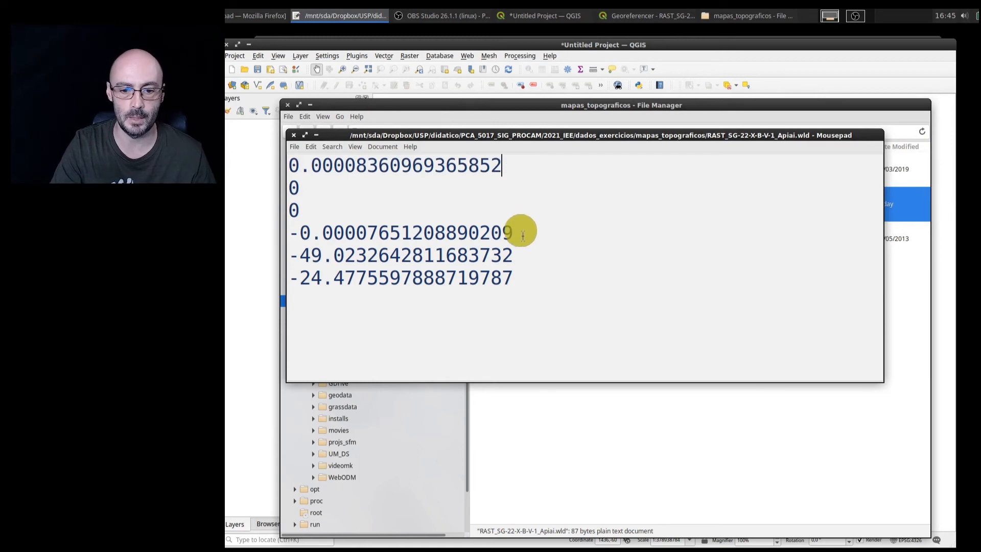
pyautogui.moveTo(300, 232); pyautogui.dragTo(559, 244)
pyautogui.moveTo(289, 188); pyautogui.dragTo(309, 206)
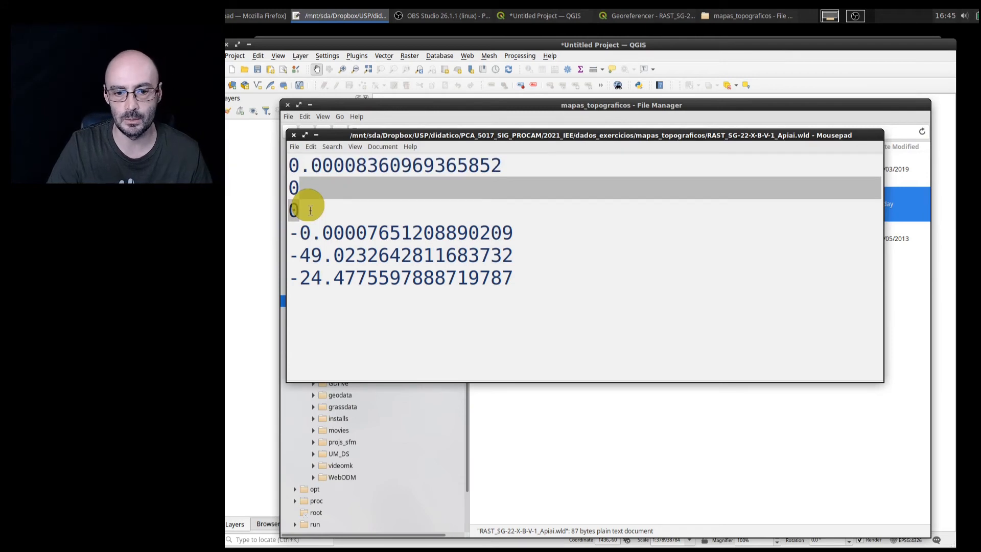
pyautogui.click(339, 247)
pyautogui.moveTo(334, 301); pyautogui.dragTo(300, 255)
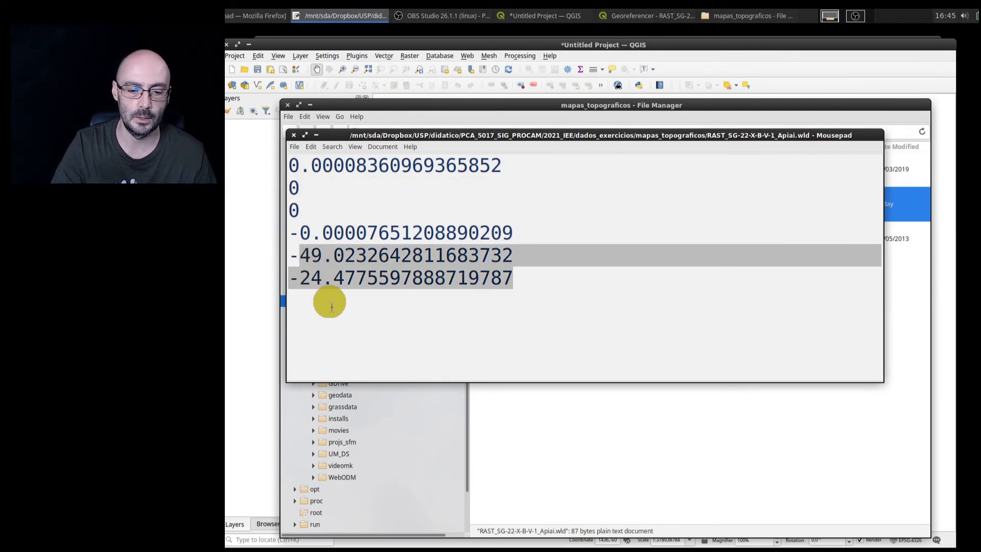
pyautogui.click(334, 327)
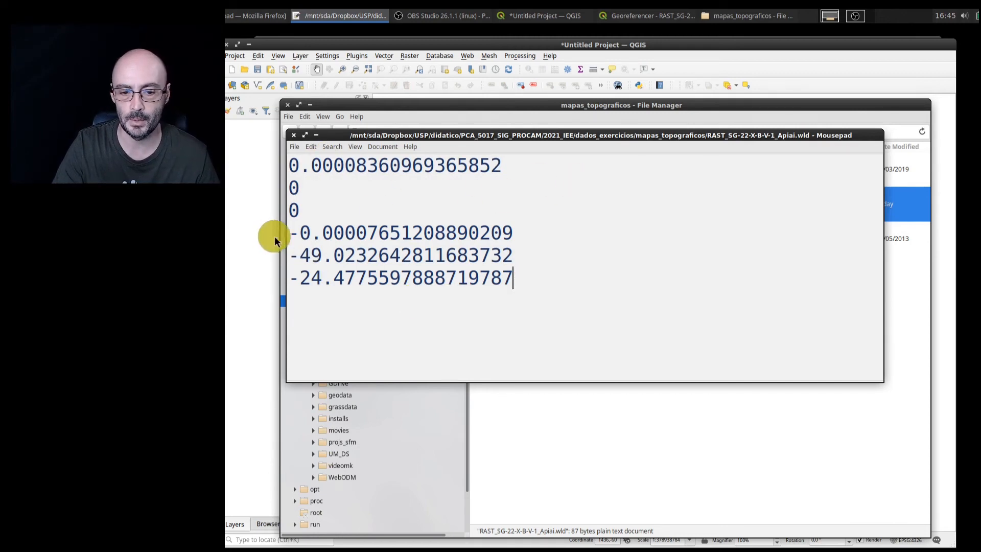
pyautogui.click(291, 134)
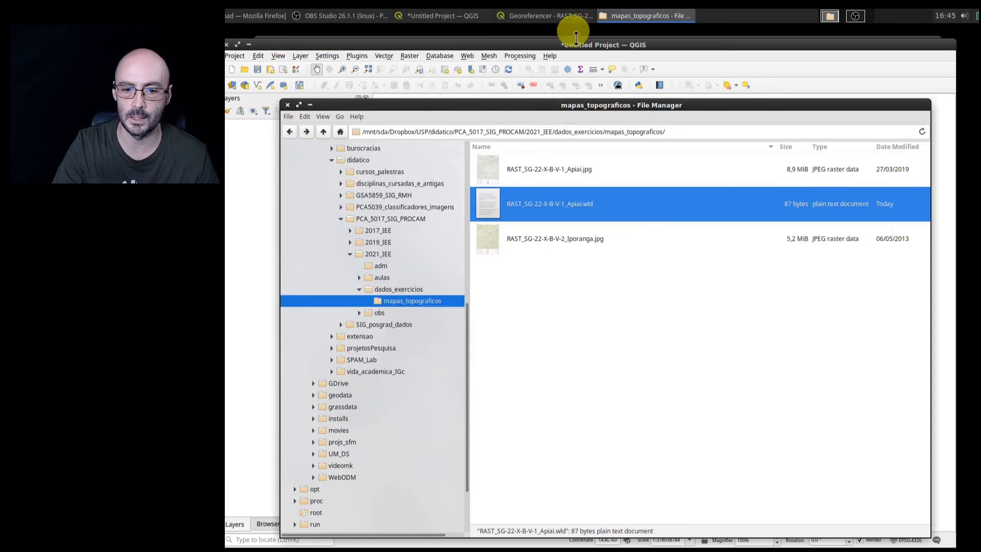
# Add RAST_SG-22-X-B-V-1_Apiai.jpg from the file manager to the QGIS project as a raster layer
pyautogui.click(548, 170)
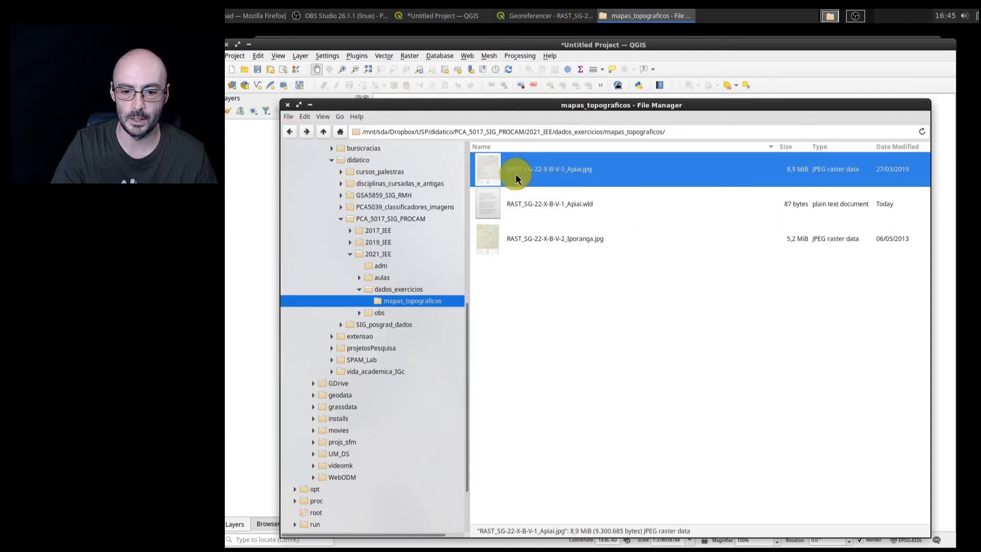
pyautogui.moveTo(516, 174); pyautogui.dragTo(247, 184)
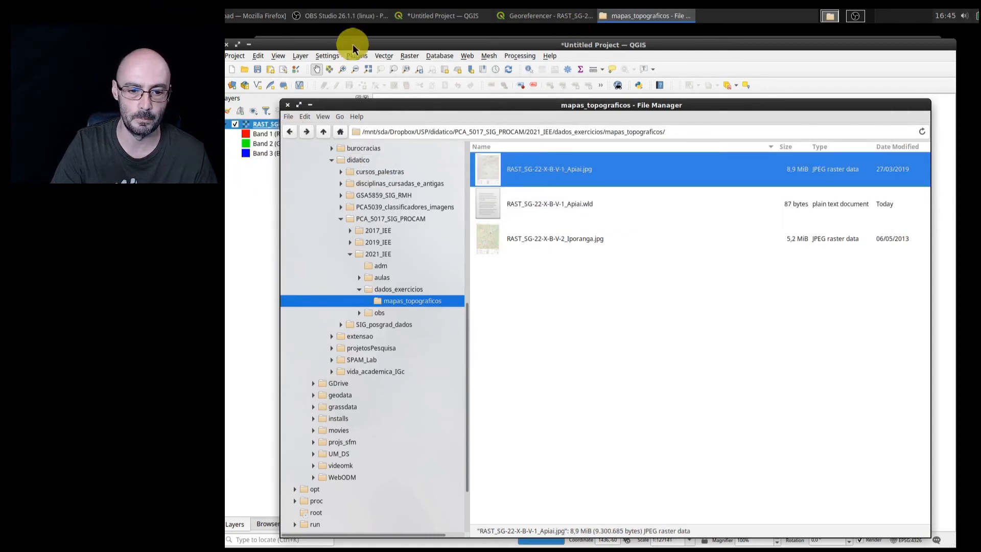
pyautogui.click(380, 44)
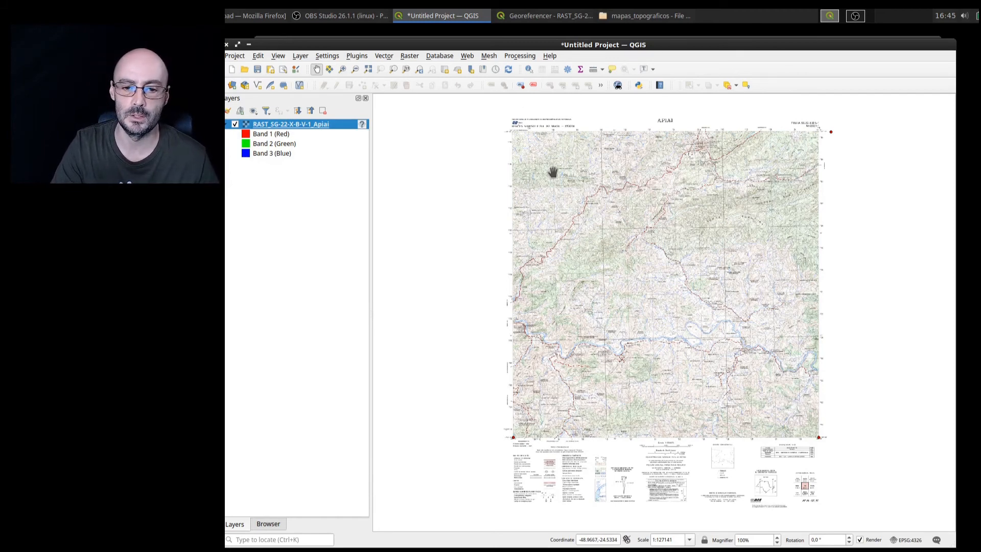
# Save the Georeferencer's control points as RAST_SG-22-X-B-V-1_Apiai.jpg.points and open the raster RAST_SG-22-X-B-V-2_Iporanga.jpg there
pyautogui.click(537, 16)
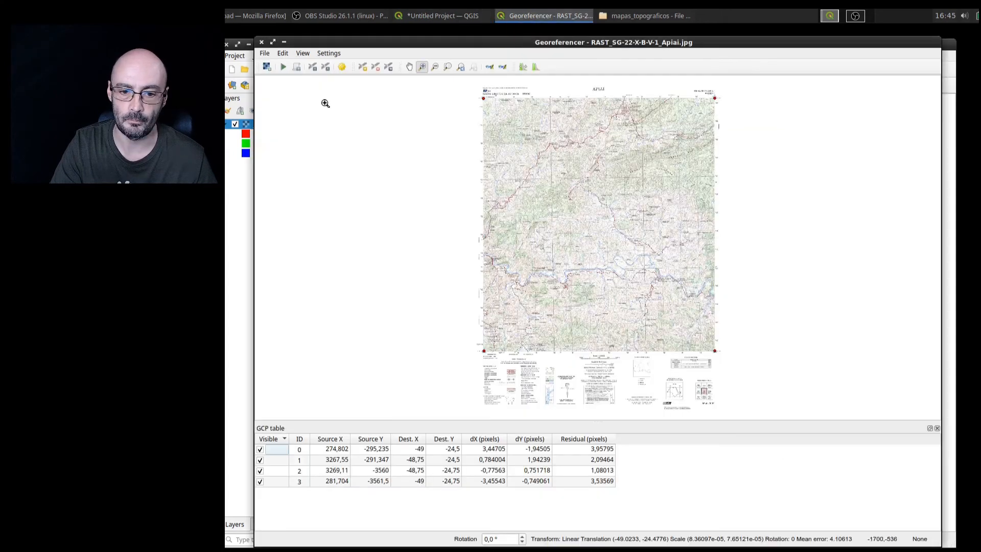
pyautogui.click(268, 56)
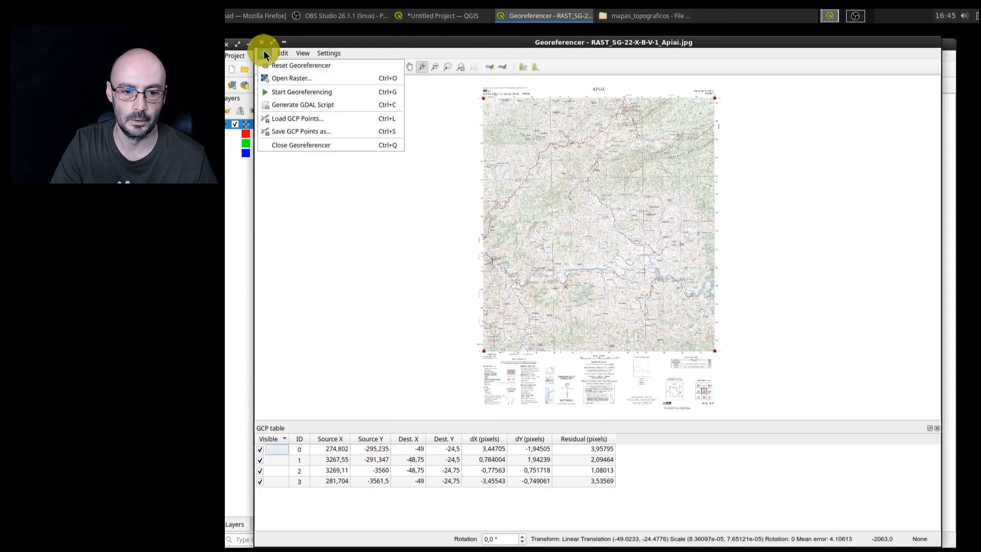
pyautogui.click(275, 72)
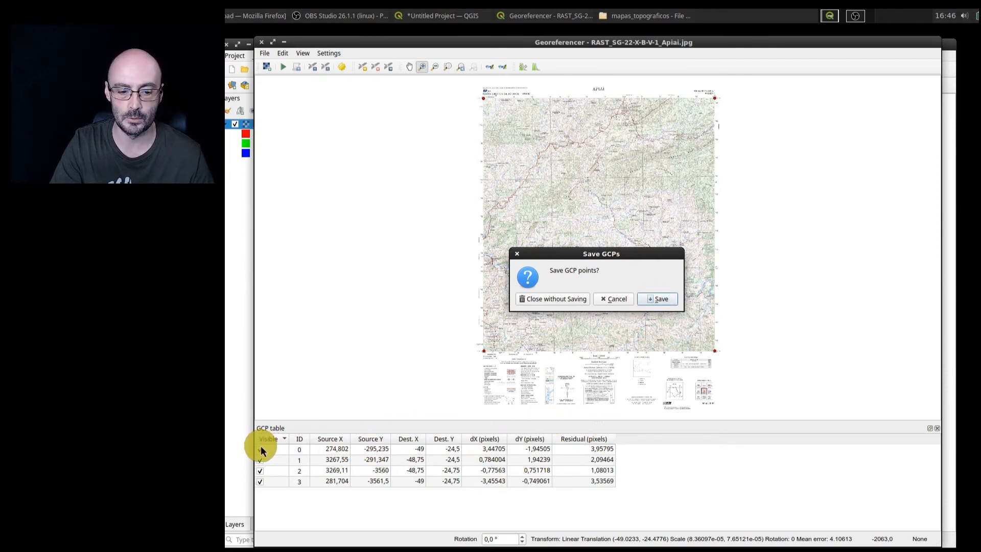
pyautogui.click(660, 299)
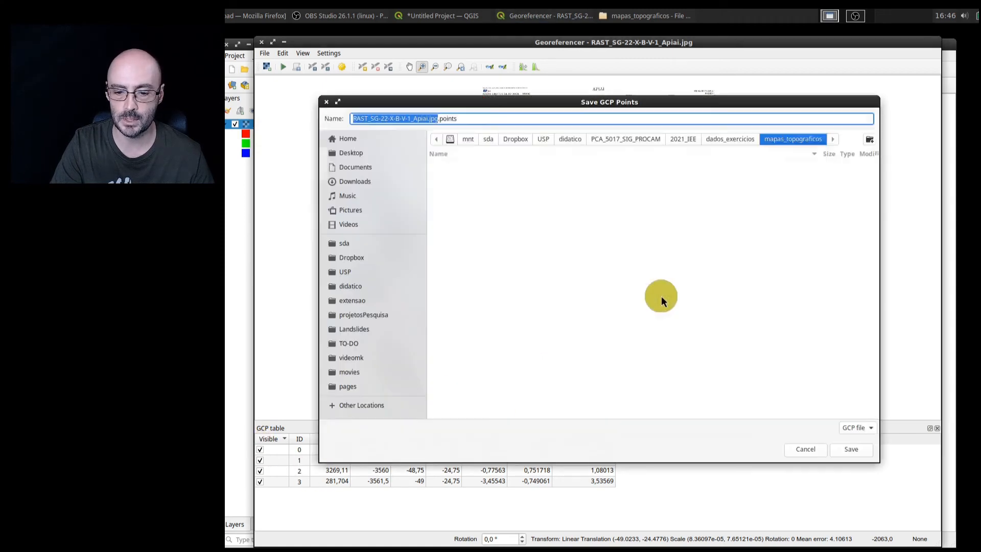
pyautogui.click(864, 452)
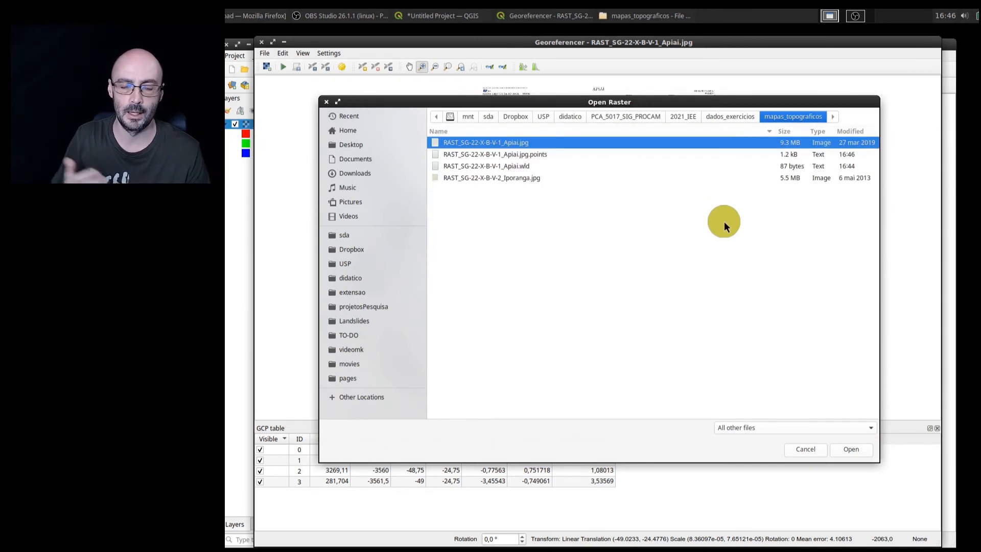
pyautogui.click(488, 179)
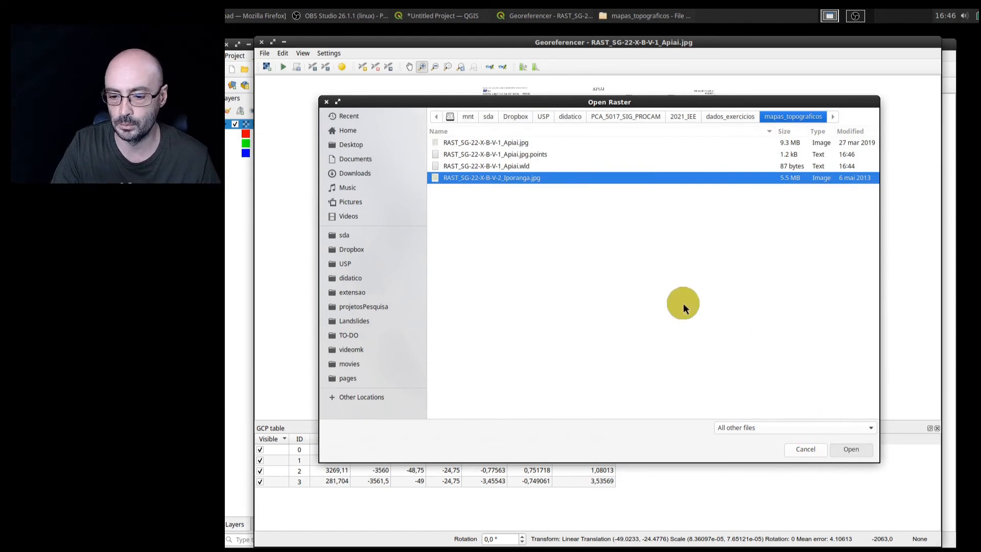
# Add a control point on the northwest corner of the Iporanga map frame with coordinates X -48.75 and Y -24.5
pyautogui.moveTo(472, 86); pyautogui.dragTo(491, 106)
pyautogui.click(362, 67)
pyautogui.click(607, 262)
pyautogui.click(429, 152)
pyautogui.write('-48.75')
pyautogui.click(413, 166)
pyautogui.write('-24')
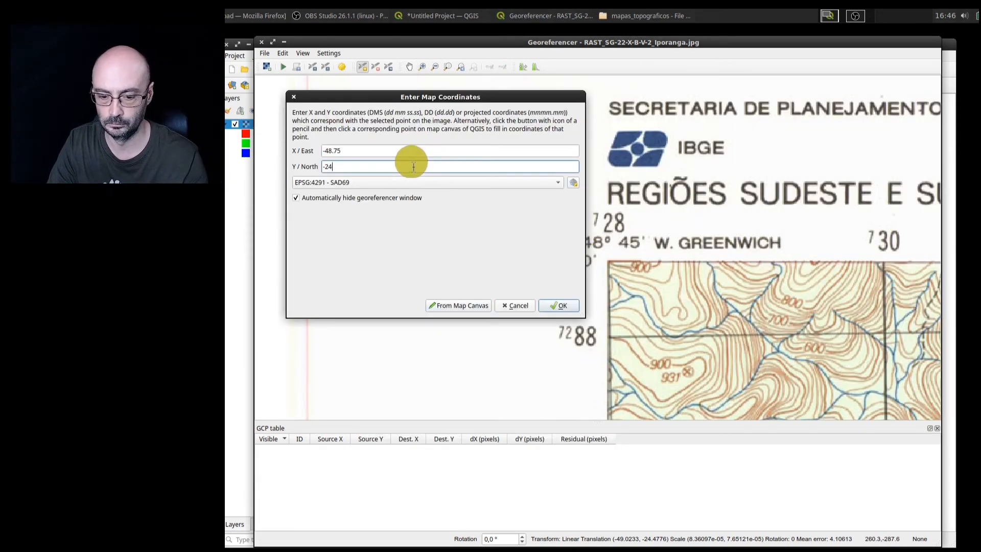
pyautogui.write('.5')
pyautogui.click(561, 305)
# Add a control point on the northeast corner of the Iporanga map frame with coordinates X -48.5 and Y -24.5
pyautogui.click(447, 67)
pyautogui.click(362, 67)
pyautogui.click(596, 215)
pyautogui.write('-48.5')
pyautogui.click(499, 167)
pyautogui.write('-24.5')
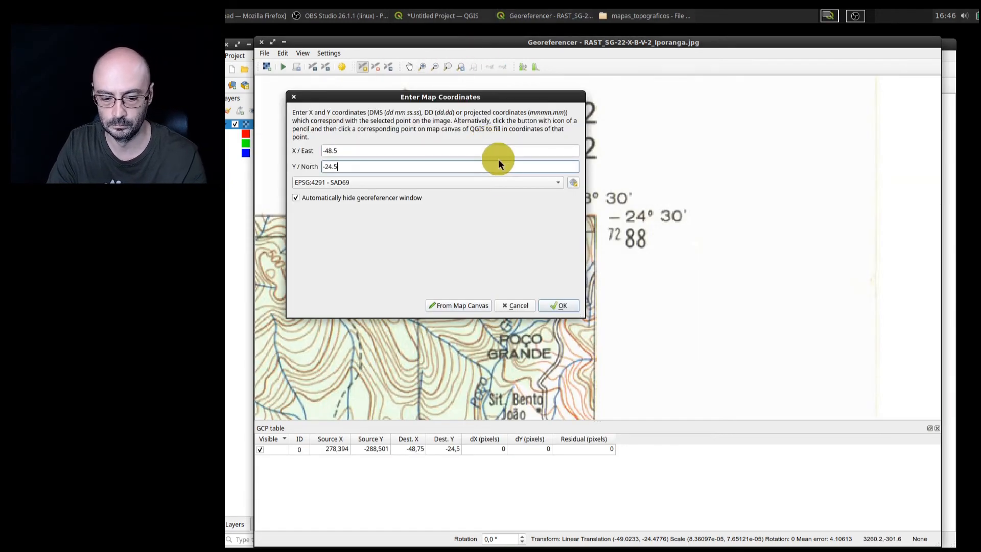
pyautogui.click(559, 306)
# Add a control point on the southeast corner of the Iporanga map frame with coordinates X -48.5 and Y -24.75
pyautogui.click(446, 67)
pyautogui.moveTo(710, 347); pyautogui.dragTo(729, 367)
pyautogui.click(363, 66)
pyautogui.click(567, 185)
pyautogui.click(398, 151)
pyautogui.write('-48.5')
pyautogui.click(408, 167)
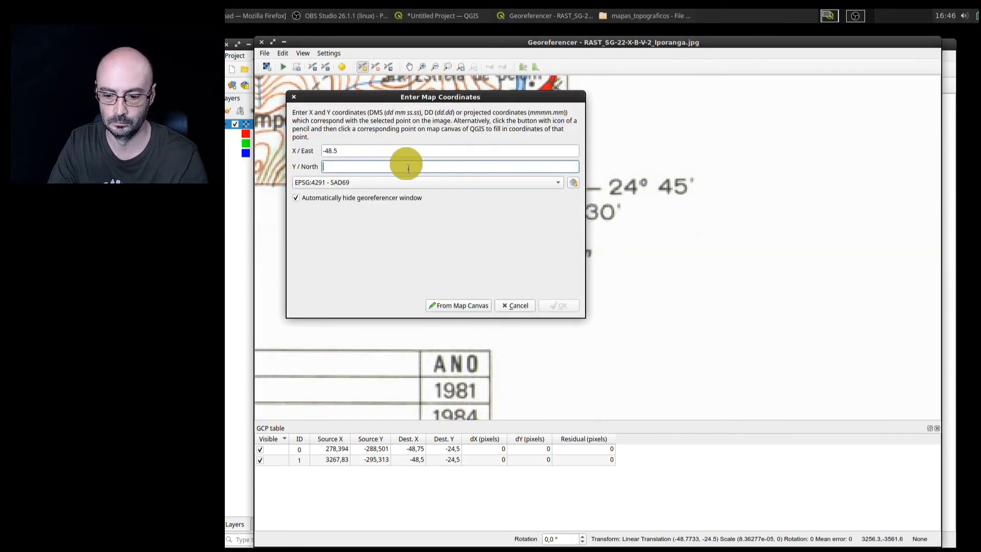
pyautogui.write('-24.75')
pyautogui.click(560, 305)
# Add a control point on the southwest corner of the Iporanga map frame with coordinates X -48.75 and Y -24.75
pyautogui.click(446, 67)
pyautogui.click(422, 67)
pyautogui.moveTo(475, 333); pyautogui.dragTo(499, 357)
pyautogui.click(362, 66)
pyautogui.click(581, 334)
pyautogui.write('-48.')
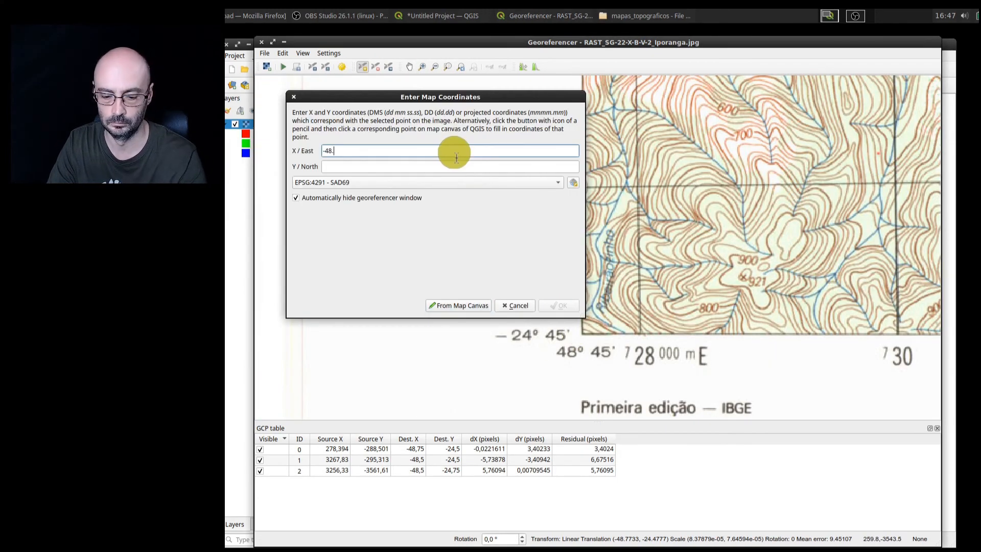
pyautogui.write('75')
pyautogui.press('Tab')
pyautogui.write('-24.75')
pyautogui.press('Return')
# Run the georeferencing of the Iporanga map and save its control points as RAST_SG-22-X-B-V-2_Iporanga.jpg.points
pyautogui.click(447, 68)
pyautogui.click(283, 67)
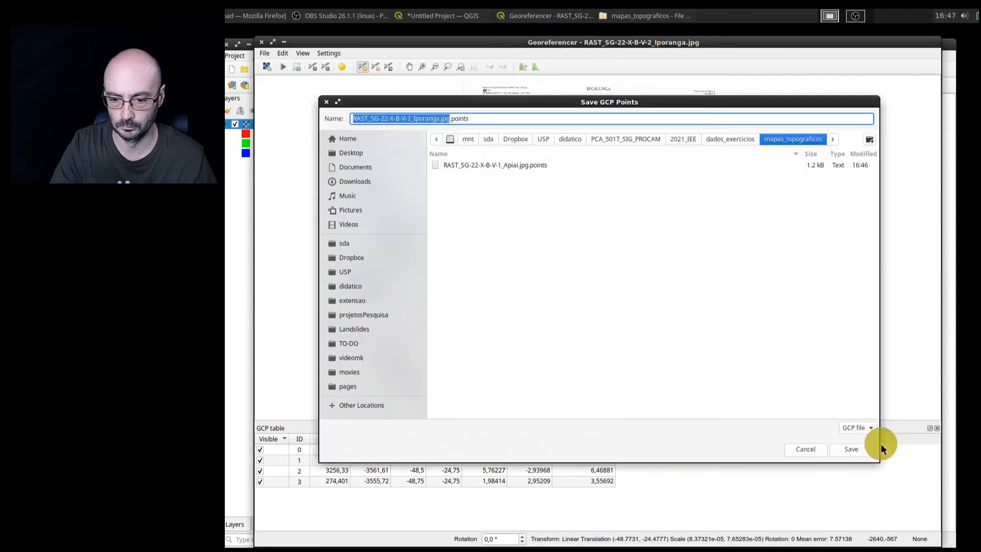
pyautogui.click(868, 448)
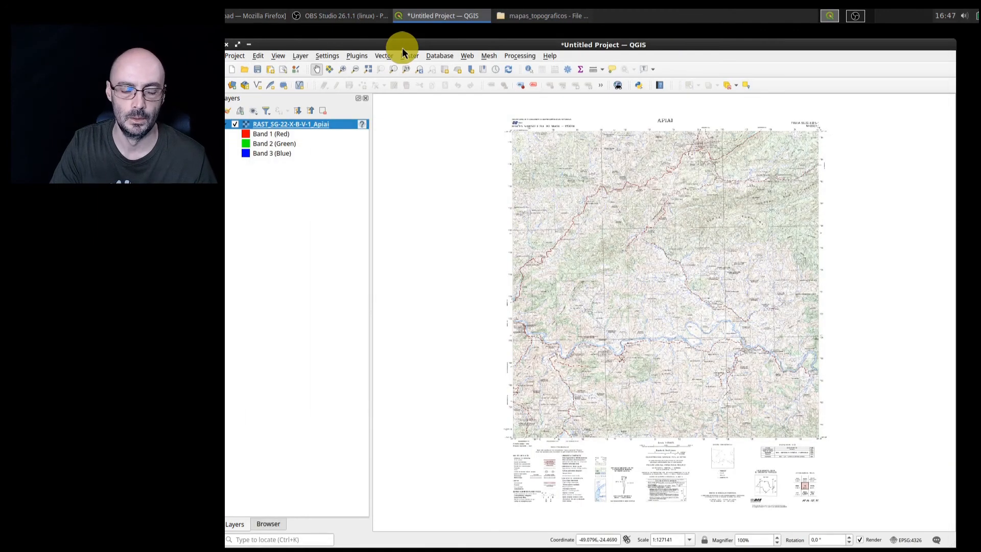
# Add RAST_SG-22-X-B-V-2_Iporanga.jpg from the file manager to the QGIS project and collapse the Apiaí layer's band legend
pyautogui.click(554, 18)
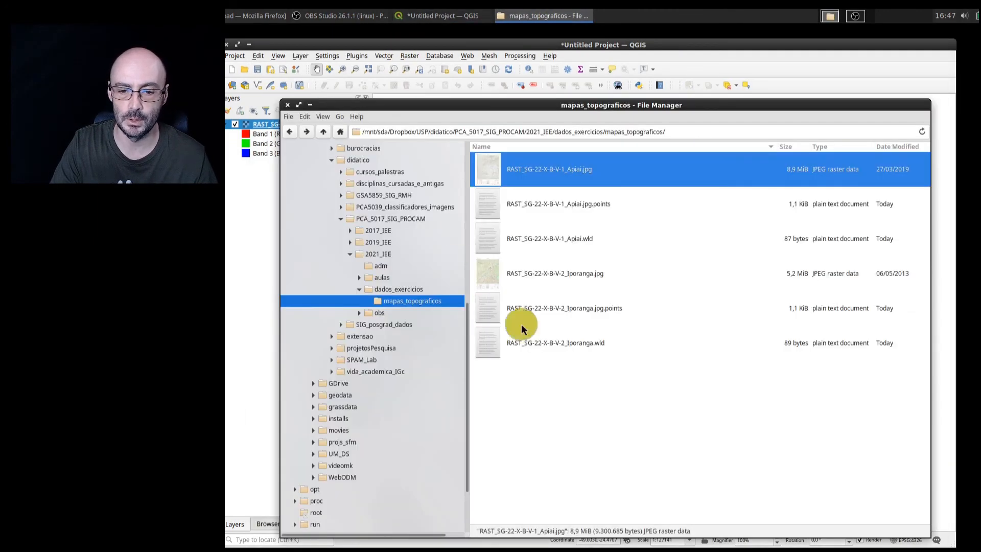
pyautogui.moveTo(554, 276)
pyautogui.mouseDown()
pyautogui.moveTo(252, 226)
pyautogui.moveTo(415, 42)
pyautogui.mouseUp()
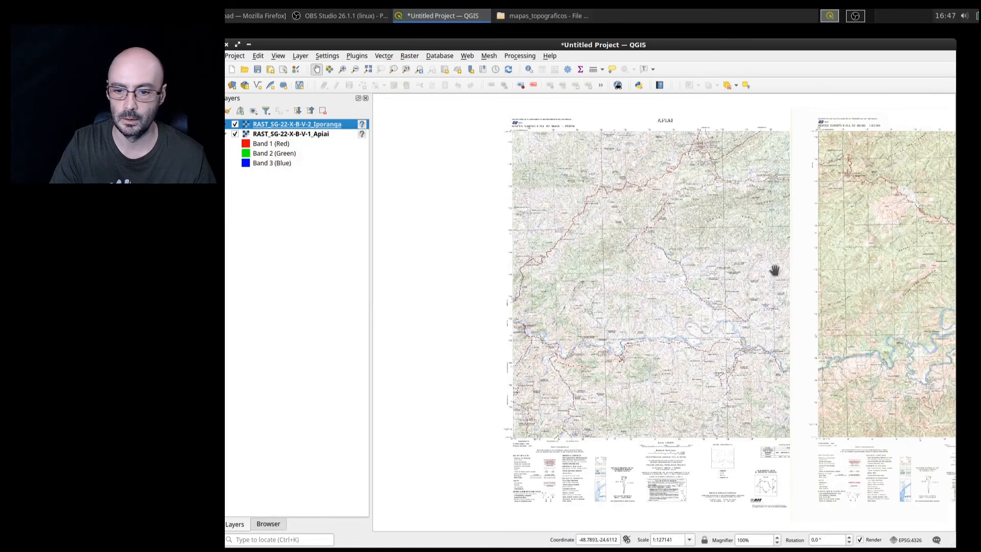
pyautogui.moveTo(774, 271); pyautogui.dragTo(635, 256)
pyautogui.scroll(-1, 670, 279)
pyautogui.click(347, 75)
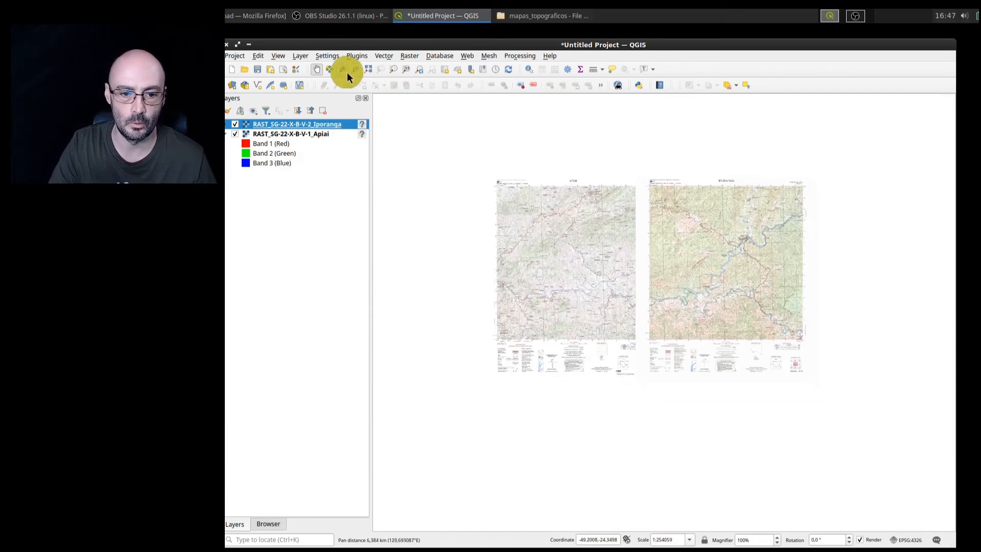
pyautogui.moveTo(471, 154); pyautogui.dragTo(825, 391)
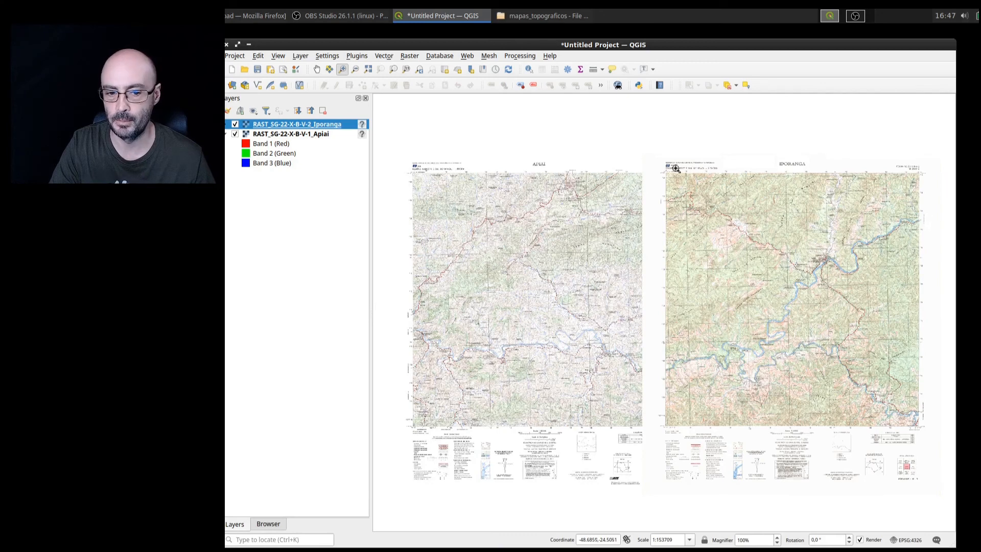
pyautogui.click(225, 133)
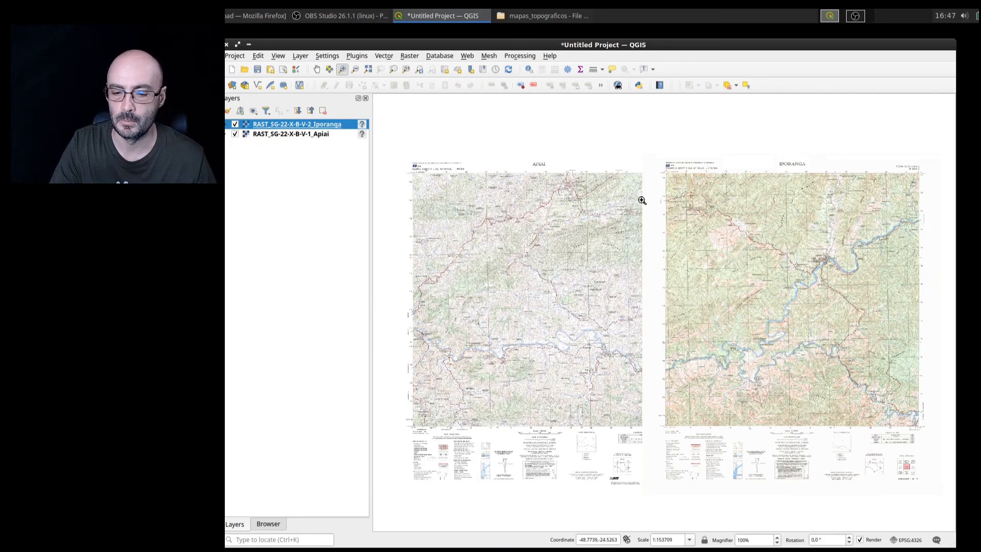
pyautogui.click(316, 70)
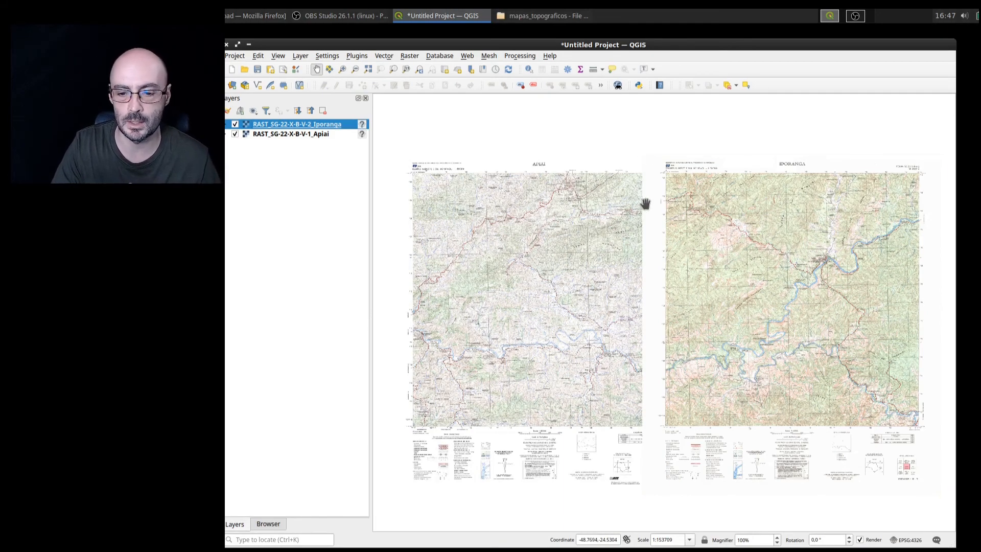
# Move the Iporanga layer below the Apiaí layer to compare their overlapping margins, and restore the original layer order
pyautogui.scroll(2, 668, 185)
pyautogui.scroll(1, 669, 185)
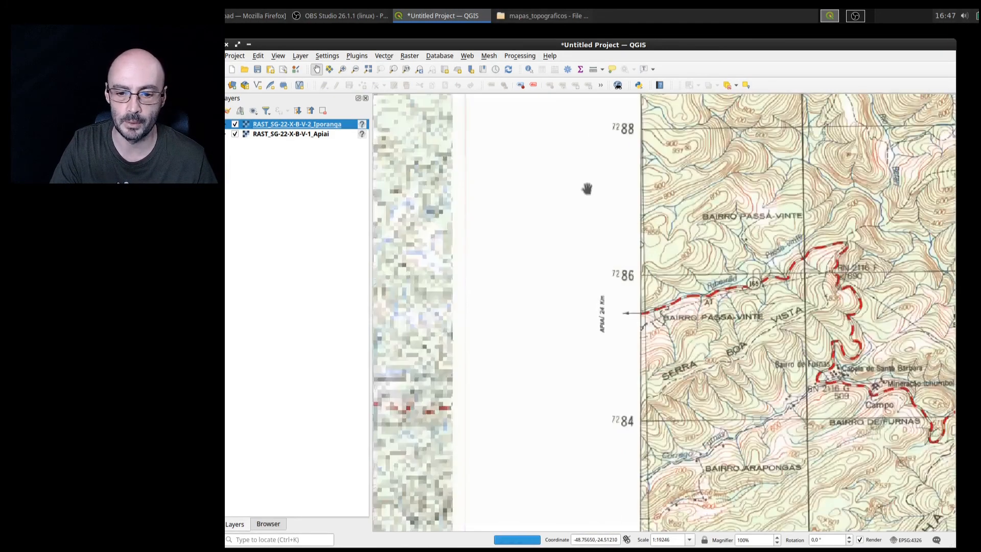
pyautogui.moveTo(587, 188); pyautogui.dragTo(621, 367)
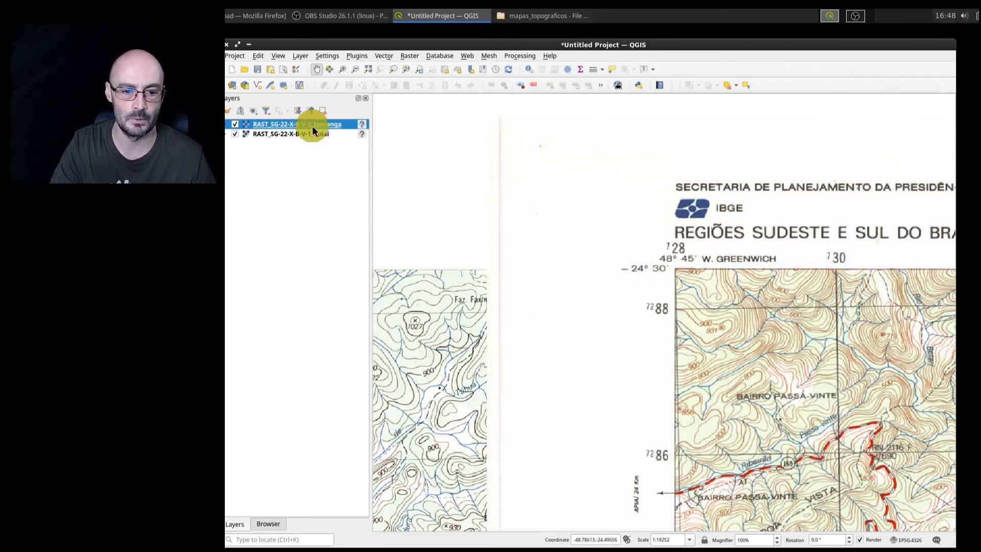
pyautogui.moveTo(312, 126); pyautogui.dragTo(311, 144)
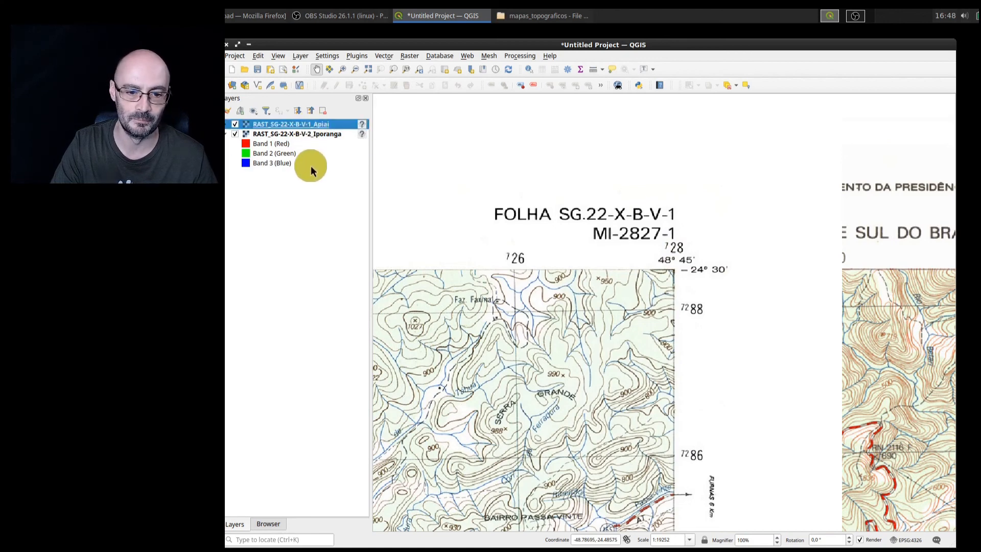
pyautogui.moveTo(312, 124); pyautogui.dragTo(323, 241)
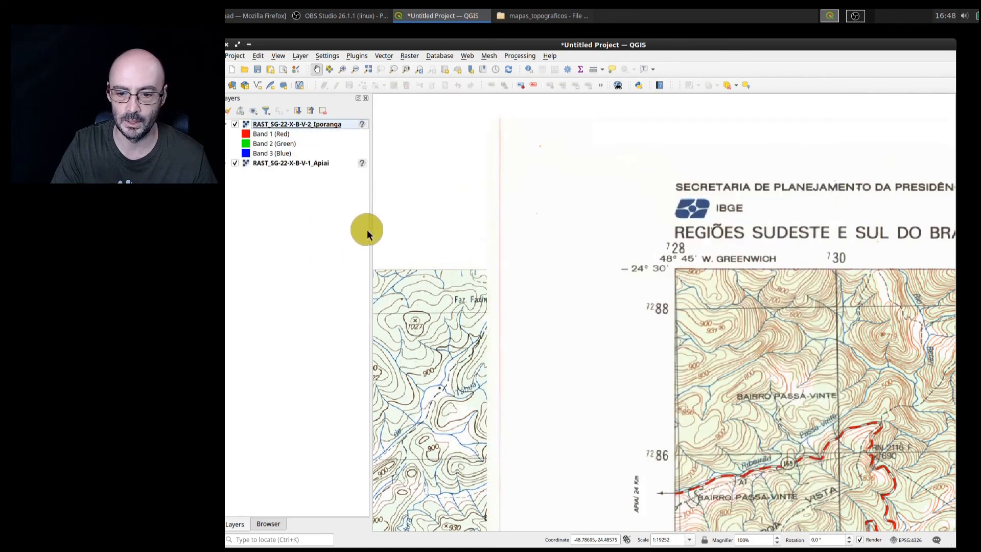
# Open the Iporanga layer's properties and examine its provider information and source settings
pyautogui.click(283, 120)
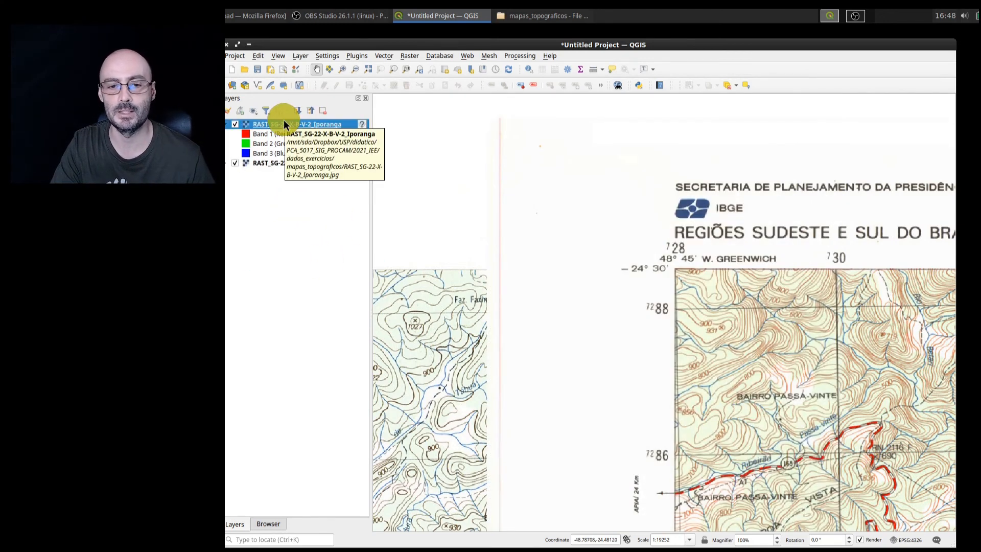
pyautogui.rightClick(283, 120)
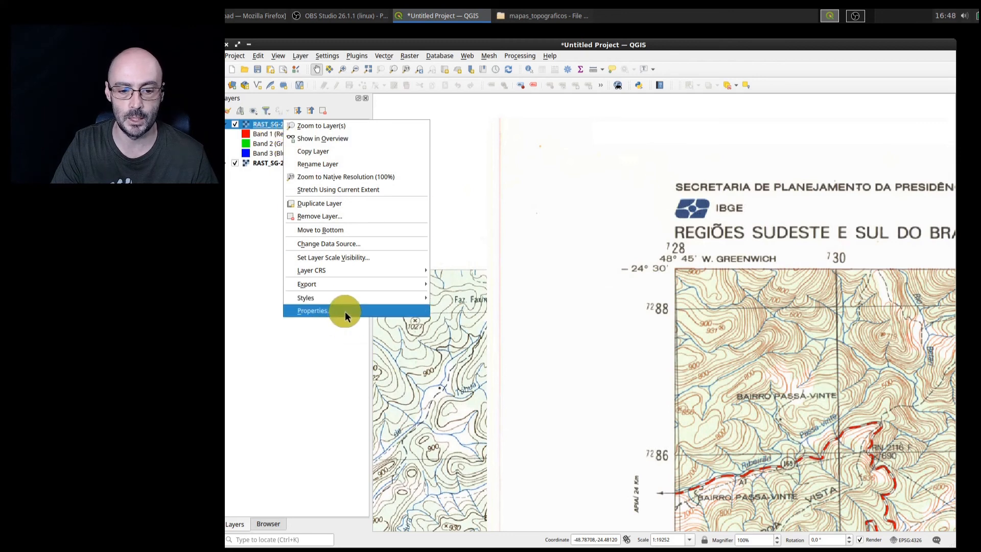
pyautogui.click(341, 389)
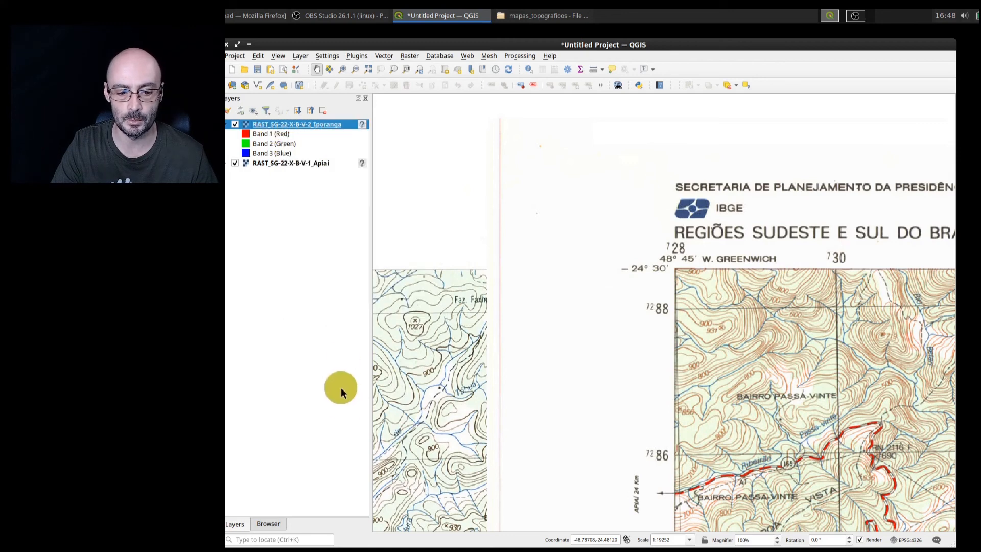
pyautogui.doubleClick(294, 125)
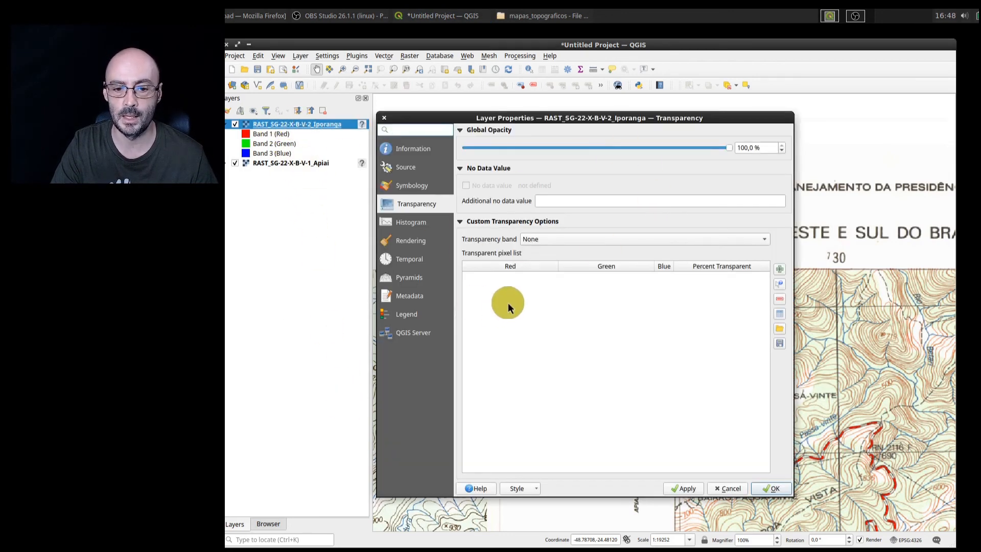
pyautogui.click(425, 148)
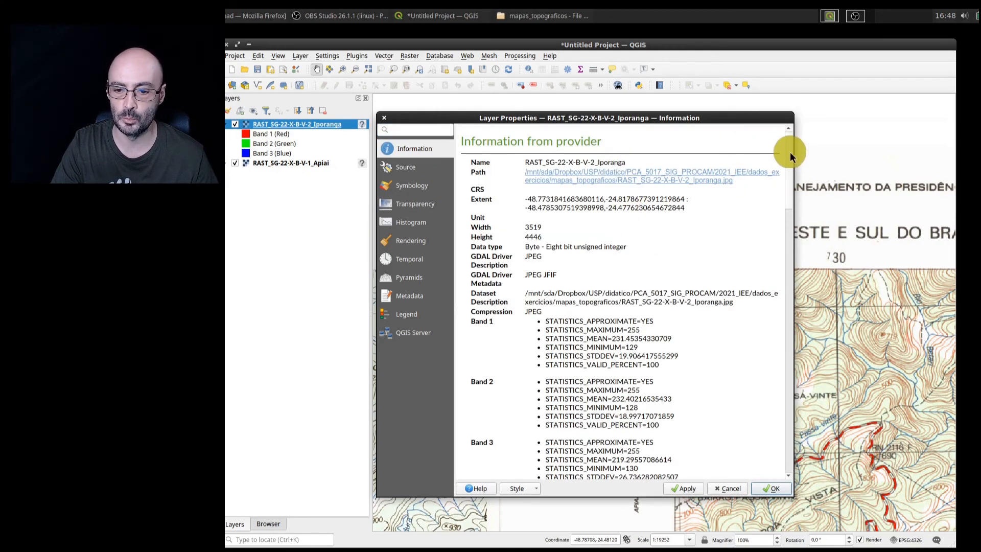
pyautogui.moveTo(789, 152); pyautogui.dragTo(618, 125)
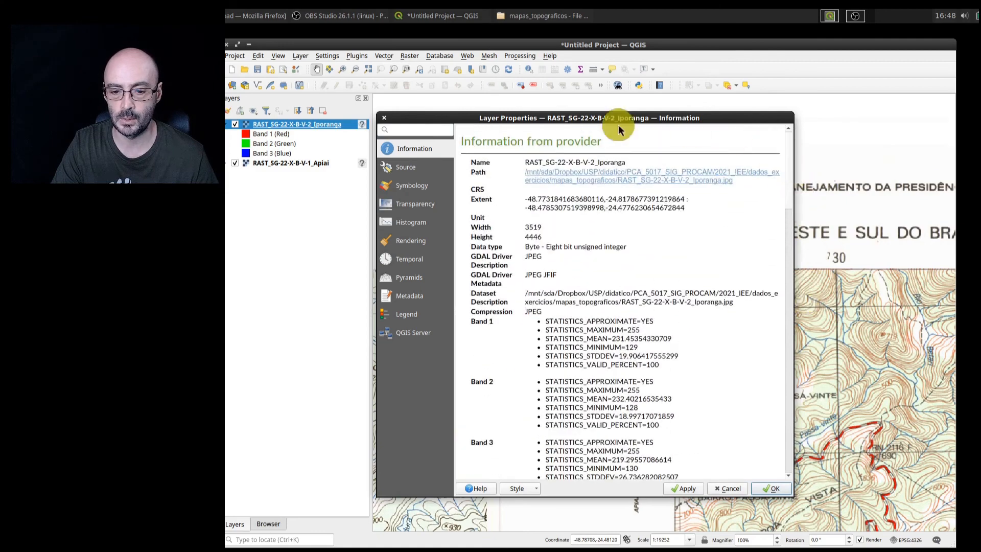
pyautogui.click(427, 168)
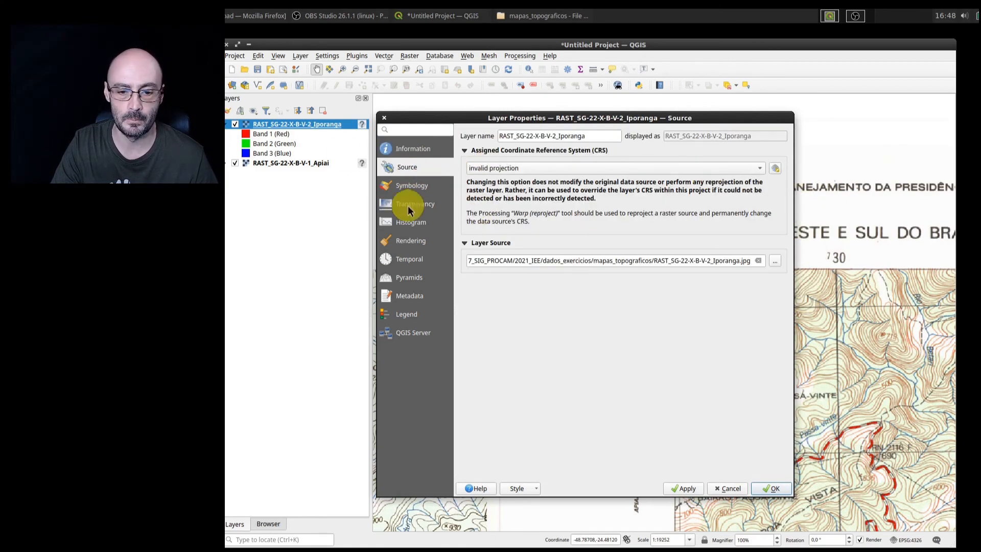
pyautogui.click(421, 186)
# Set the Iporanga layer's global opacity to 55% and apply it
pyautogui.click(414, 207)
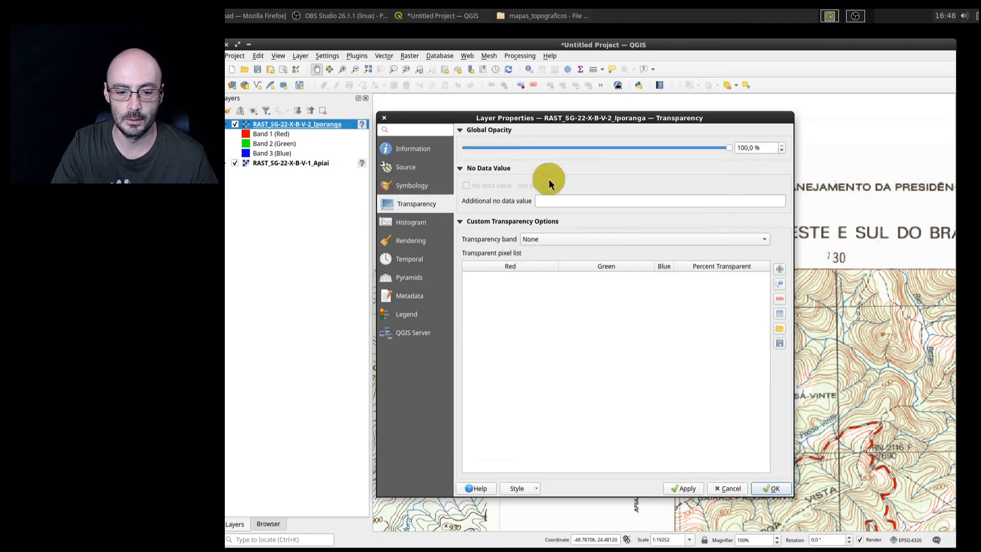
pyautogui.moveTo(727, 145); pyautogui.dragTo(611, 149)
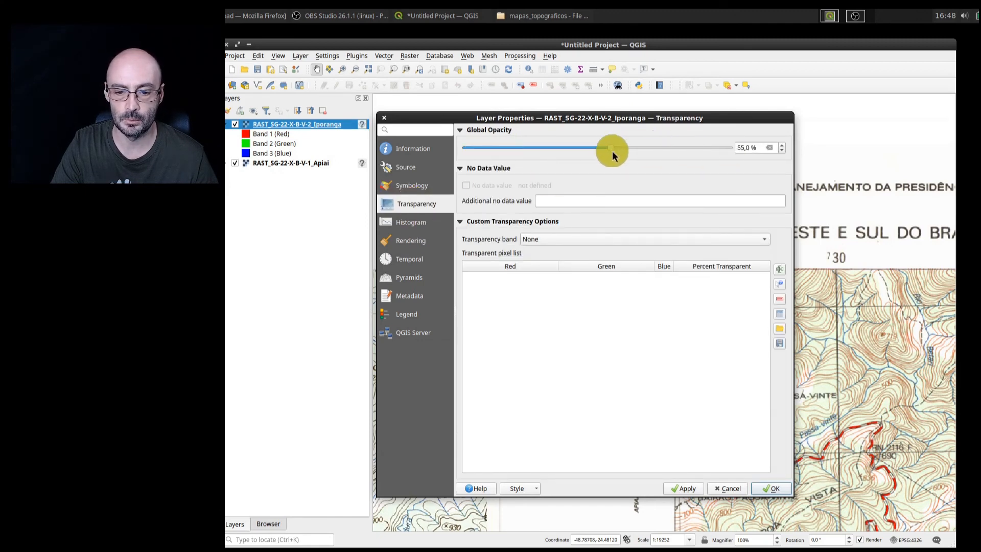
pyautogui.click(686, 489)
pyautogui.click(772, 484)
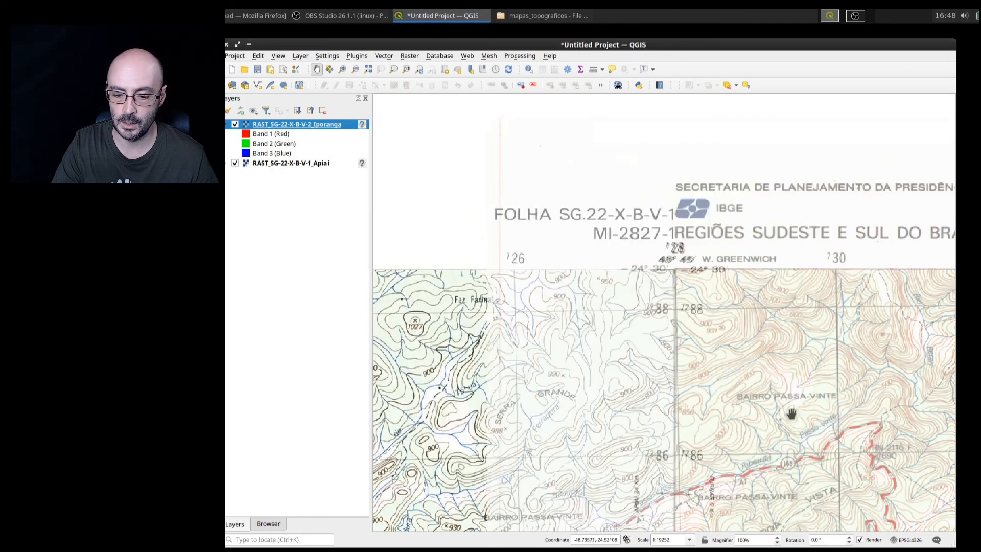
# Examine how the Apiaí and Iporanga frames, grid lines and roads align along their shared edge through the semi-transparent layer
pyautogui.scroll(3, 679, 286)
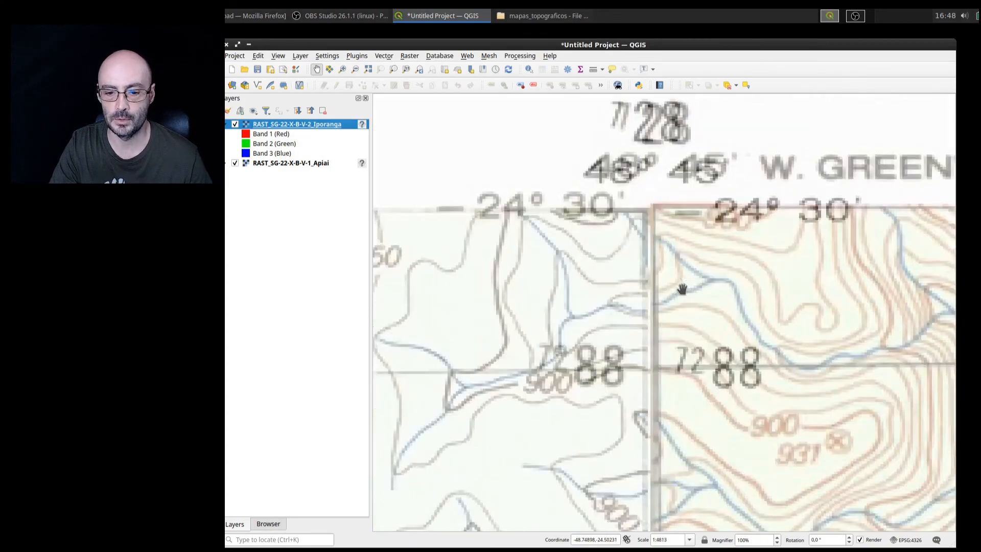
pyautogui.scroll(-1, 596, 183)
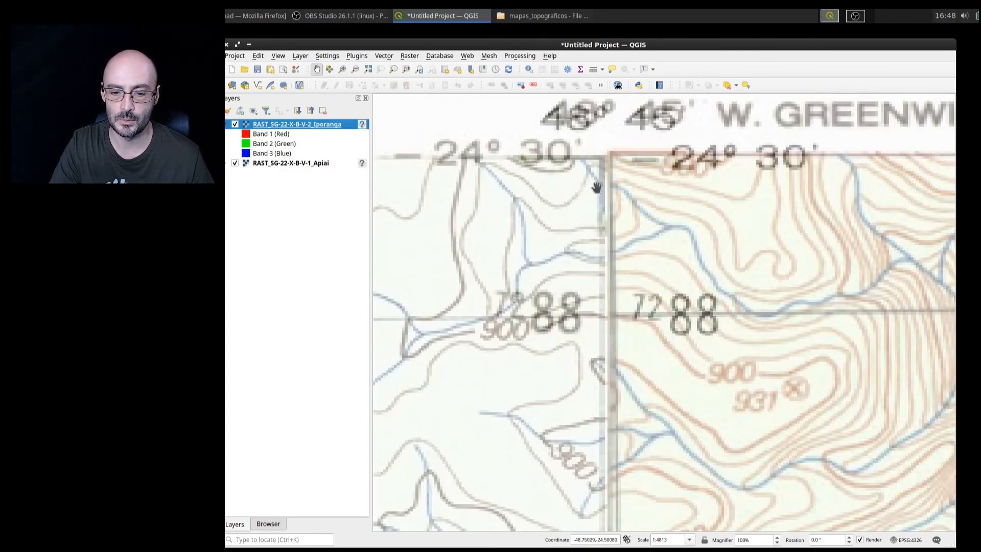
pyautogui.scroll(-1, 597, 185)
pyautogui.scroll(-1, 598, 184)
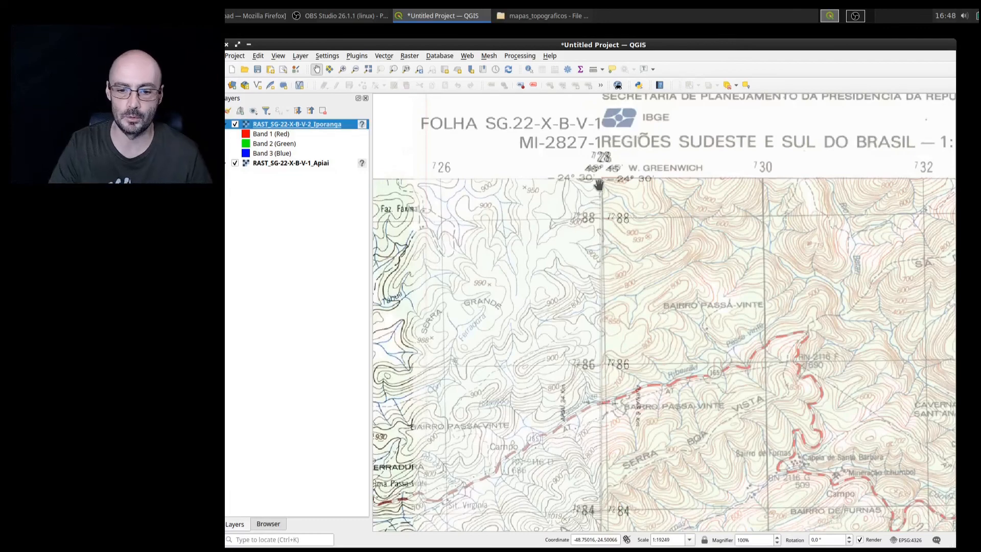
pyautogui.scroll(-1, 597, 183)
pyautogui.scroll(-1, 608, 230)
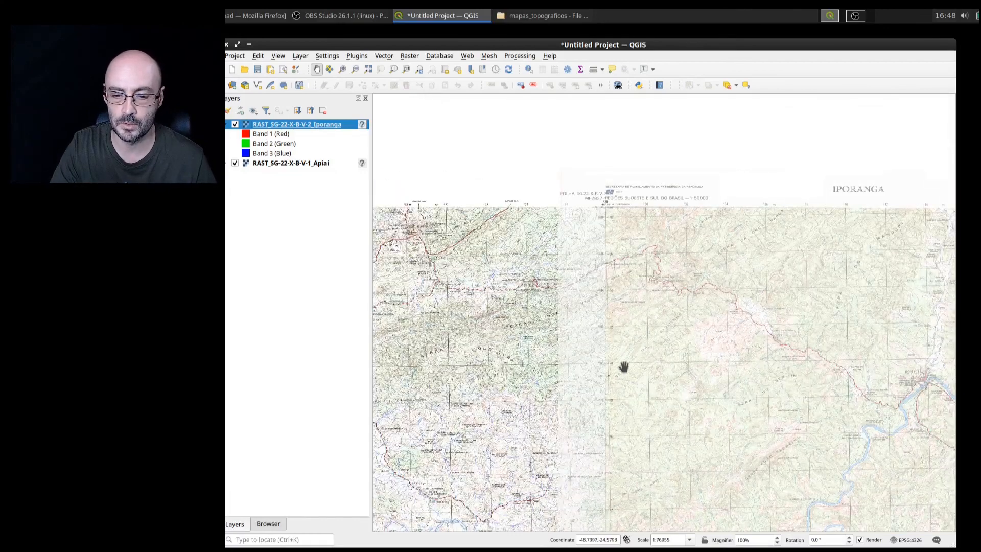
pyautogui.moveTo(624, 367); pyautogui.dragTo(593, 239)
pyautogui.scroll(-1, 593, 239)
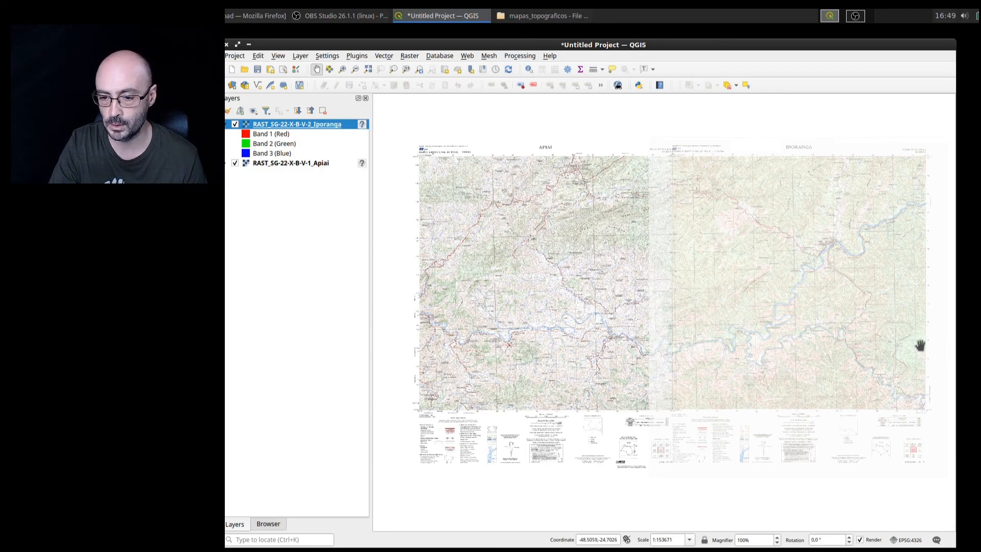
pyautogui.scroll(3, 677, 161)
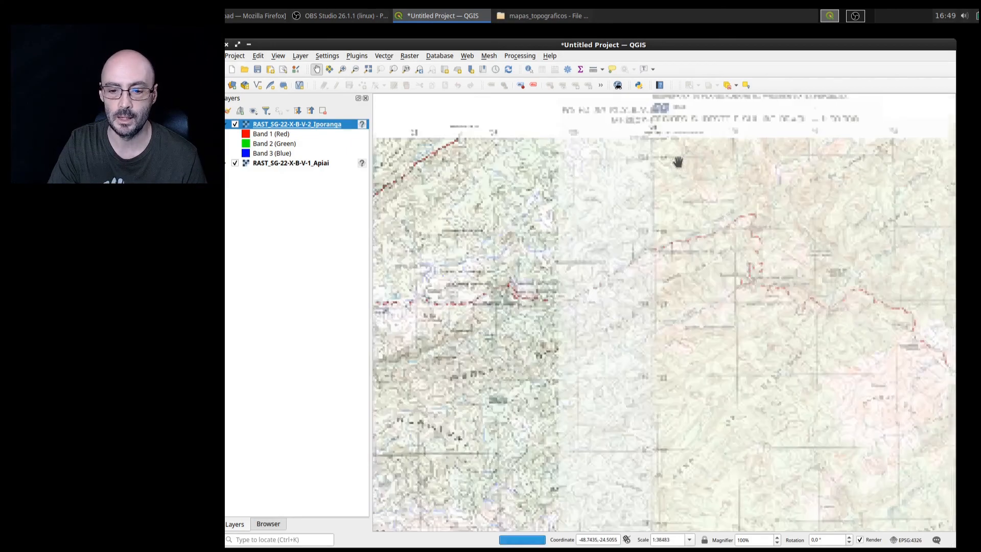
# Restore the Iporanga layer to full opacity and show both maps side by side
pyautogui.doubleClick(334, 124)
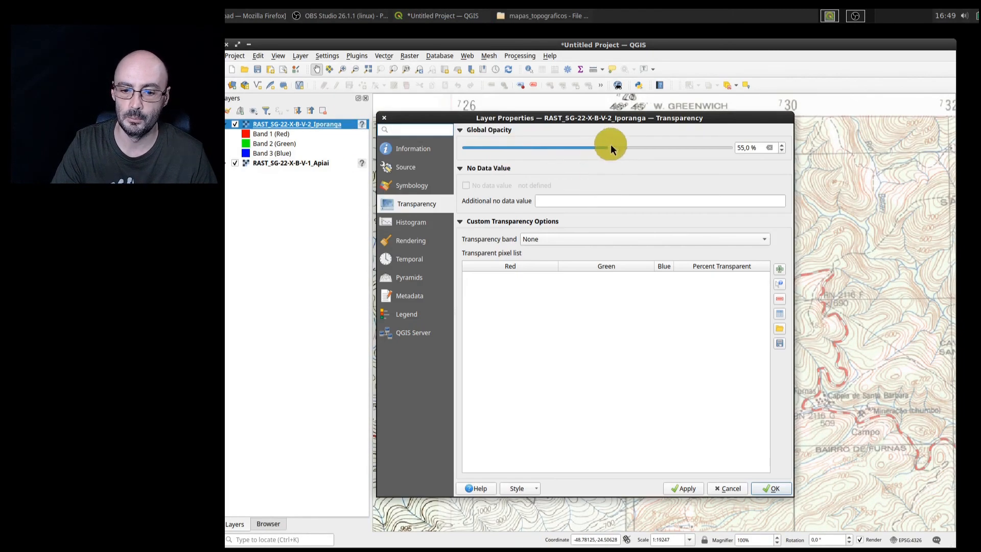
pyautogui.moveTo(731, 148); pyautogui.dragTo(723, 158)
pyautogui.click(759, 488)
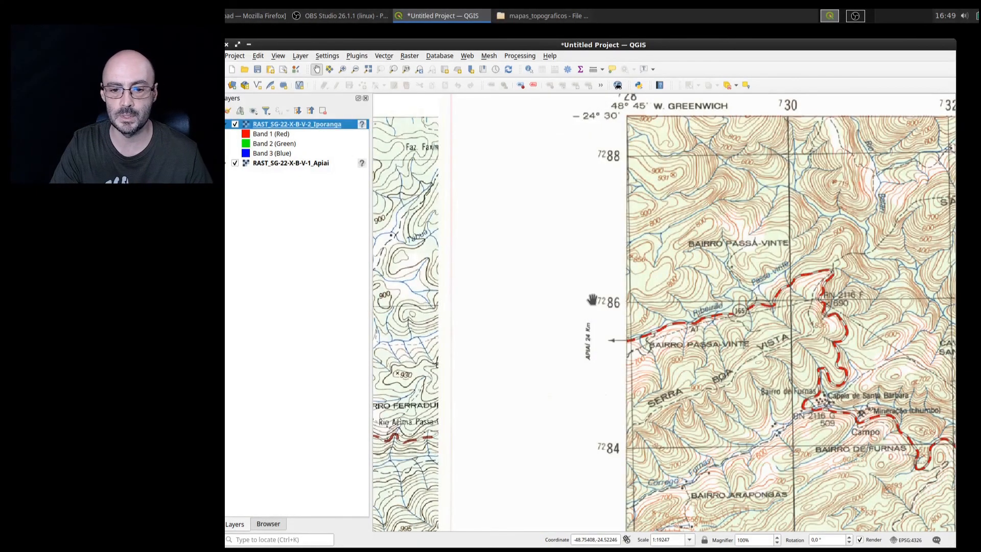
pyautogui.scroll(-4, 592, 300)
pyautogui.scroll(1, 652, 256)
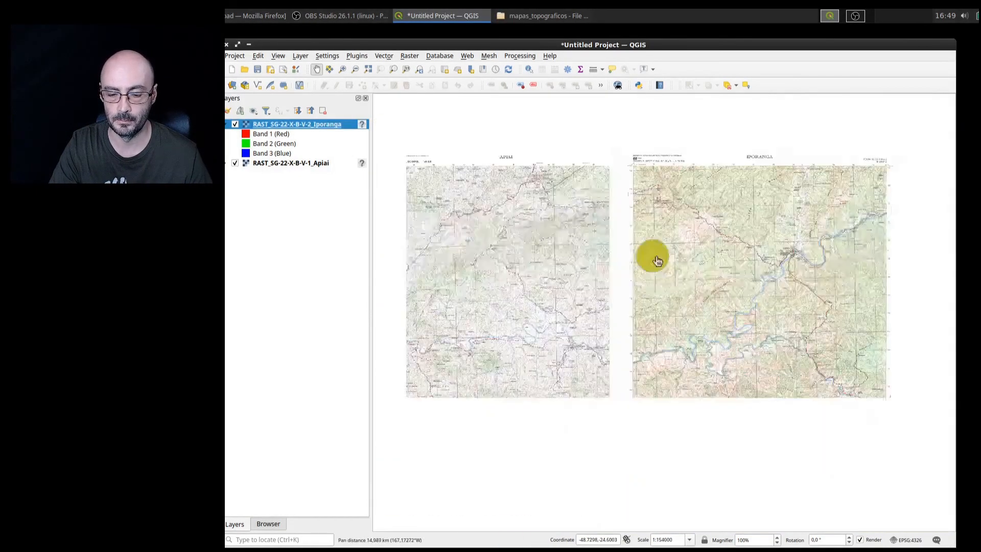